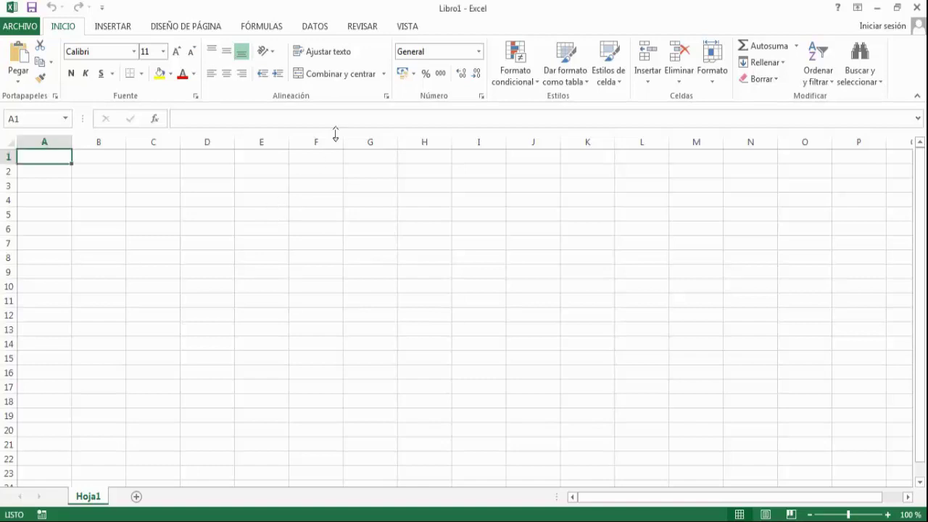
- In Excel, show the Fórmulas commands, select and clear E7:I14, and open the Excel 2013 jump list
click(274, 27)
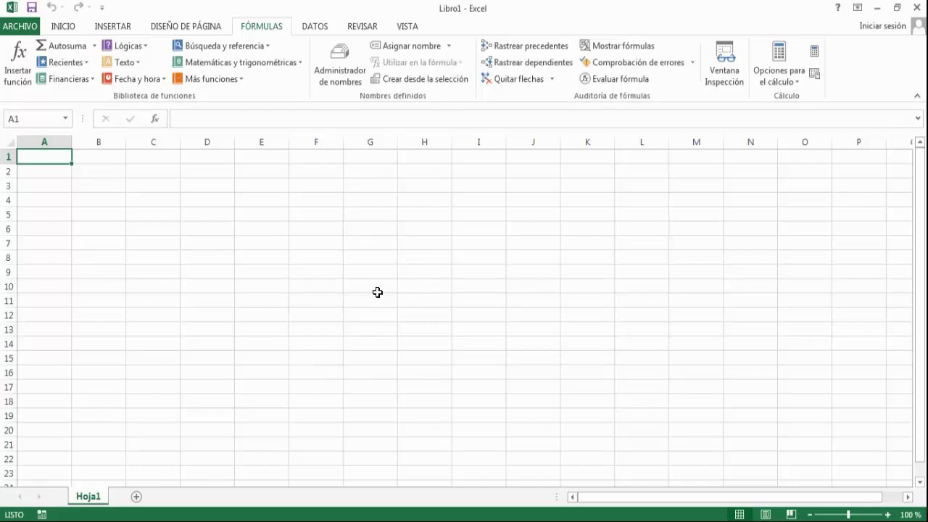
drag(258, 248, 468, 346)
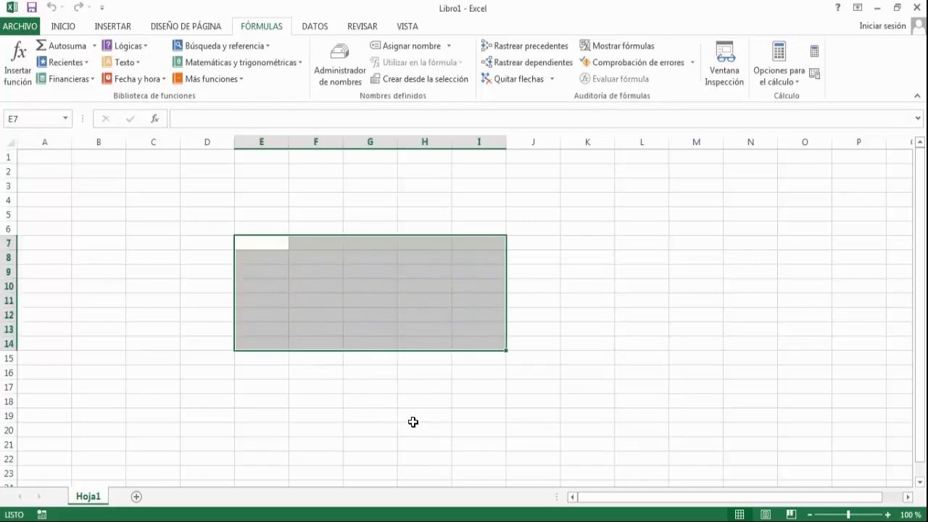
click(438, 403)
right_click(355, 518)
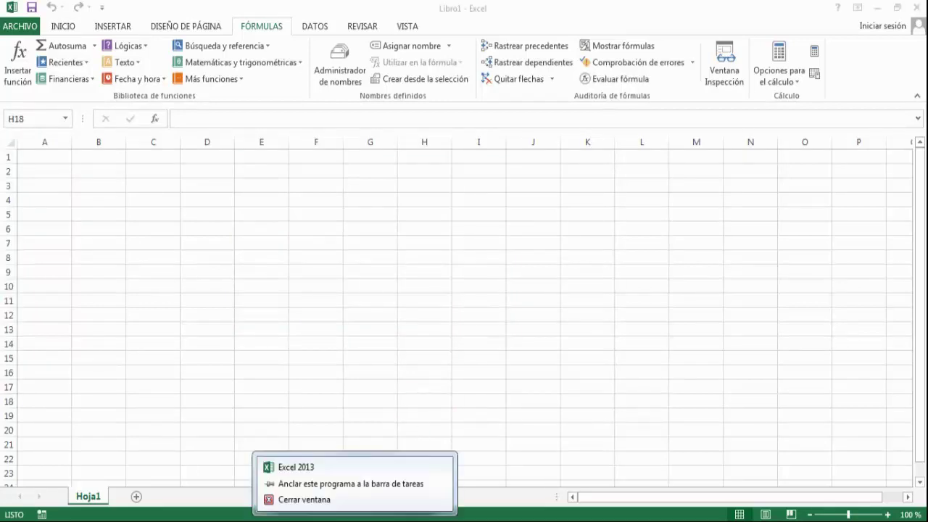
- Switch to the Word document, select the Excel screenshot, nudge it down and zoom to 110%
click(312, 457)
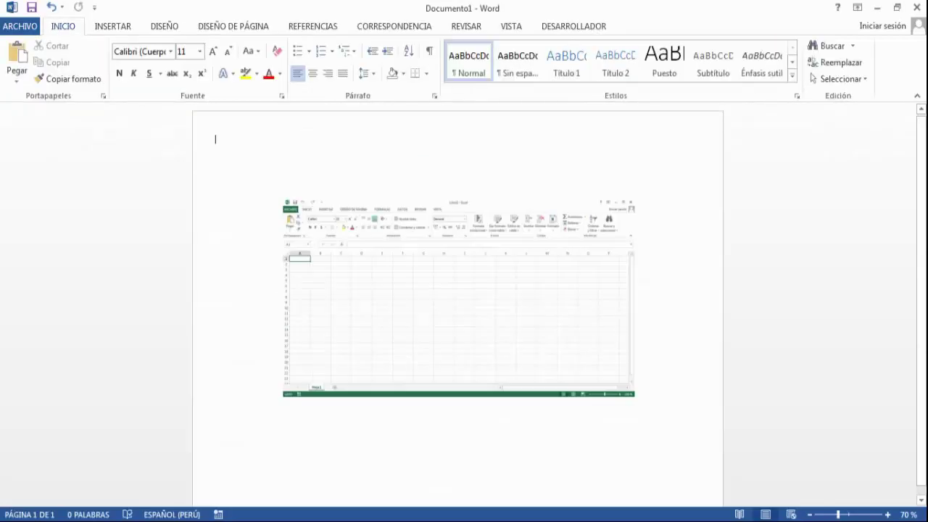
click(447, 311)
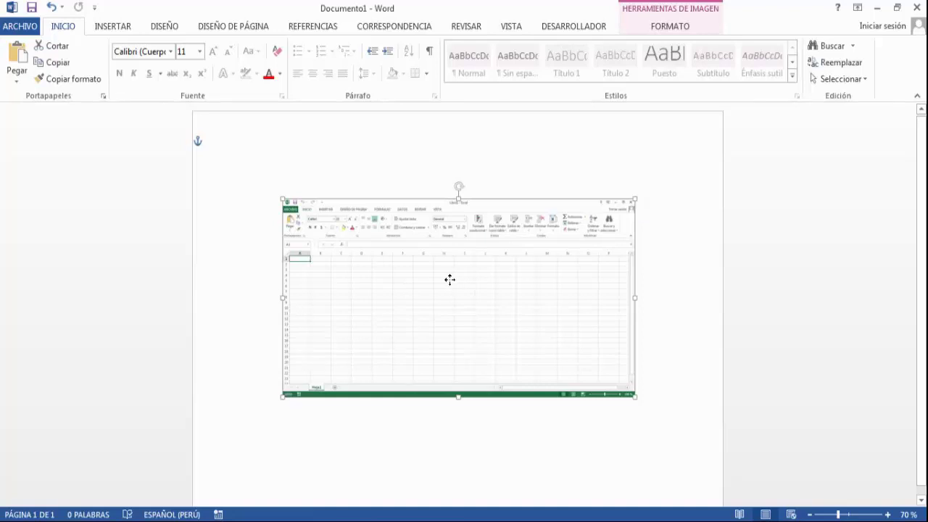
drag(450, 278, 461, 282)
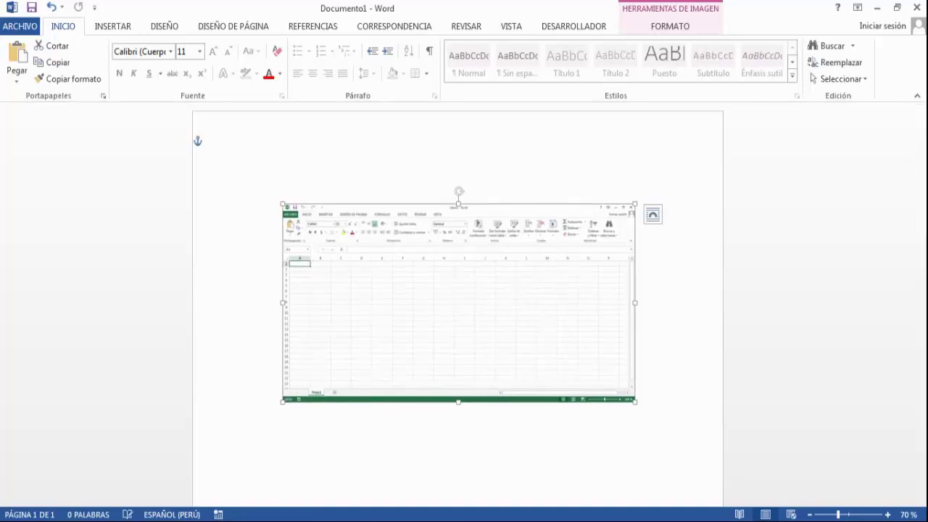
click(889, 517)
click(889, 516)
click(889, 516)
click(889, 516)
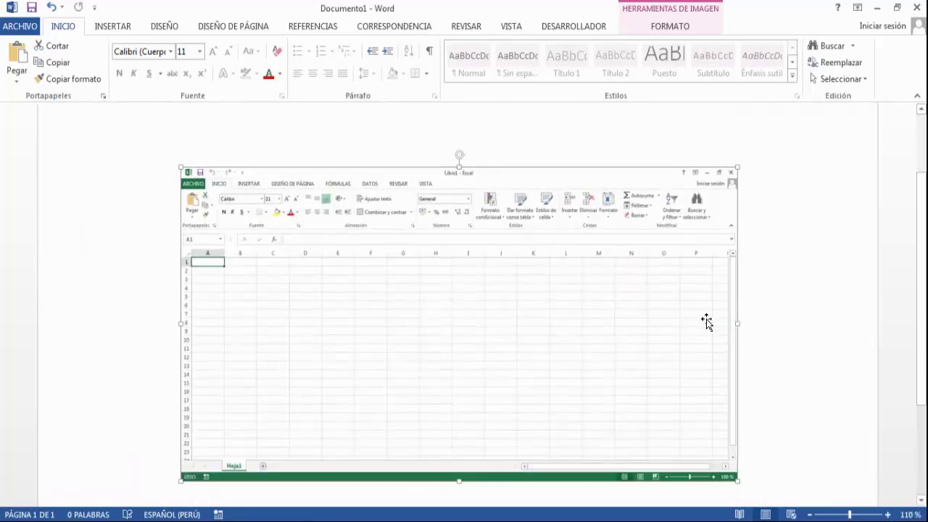
- Insert a blank line above the screenshot to push it further down the page
scroll(425, 298, down, 1)
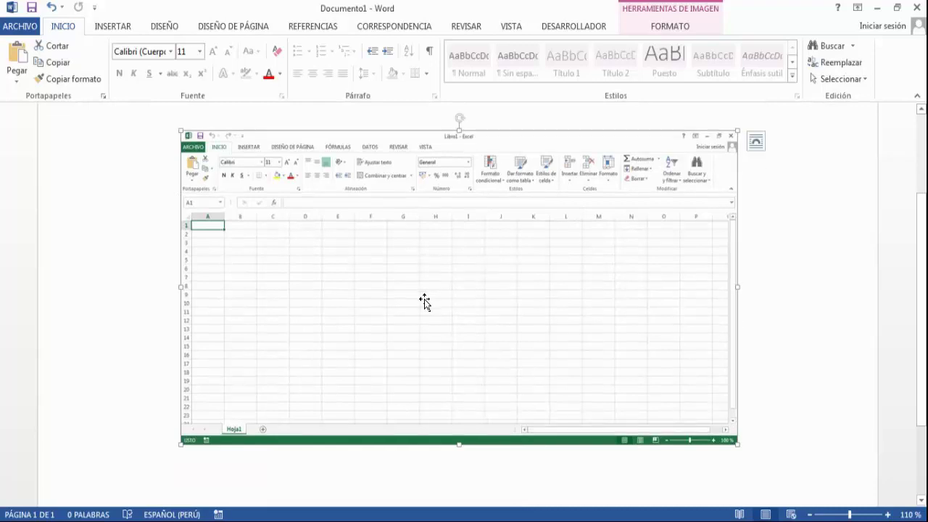
key(Return)
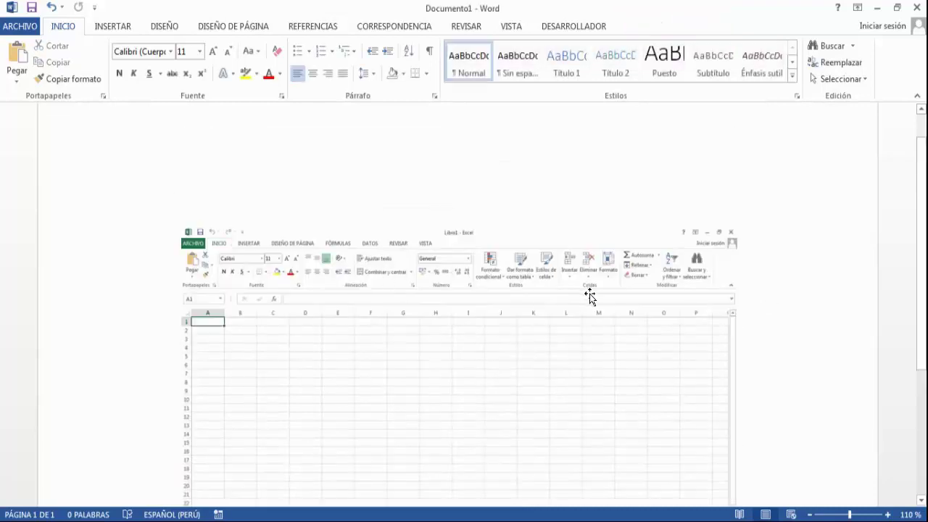
scroll(589, 294, up, 1)
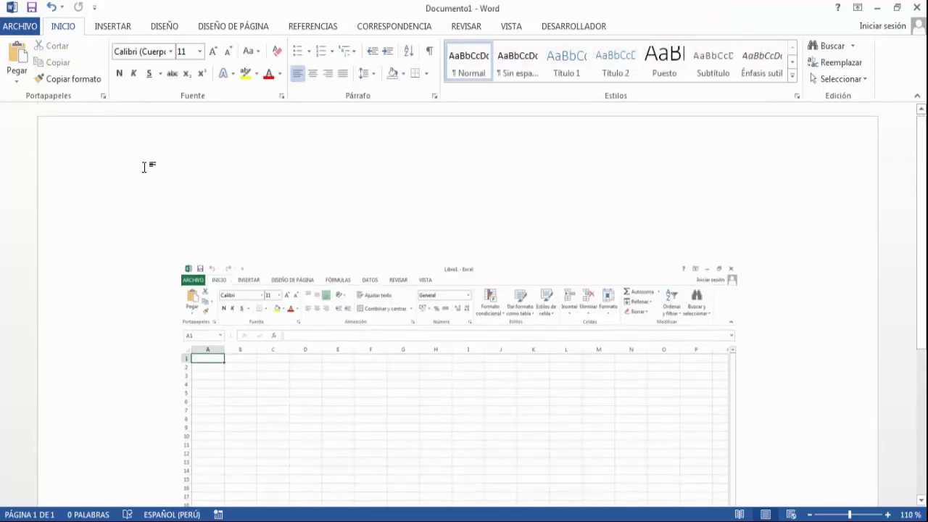
click(114, 27)
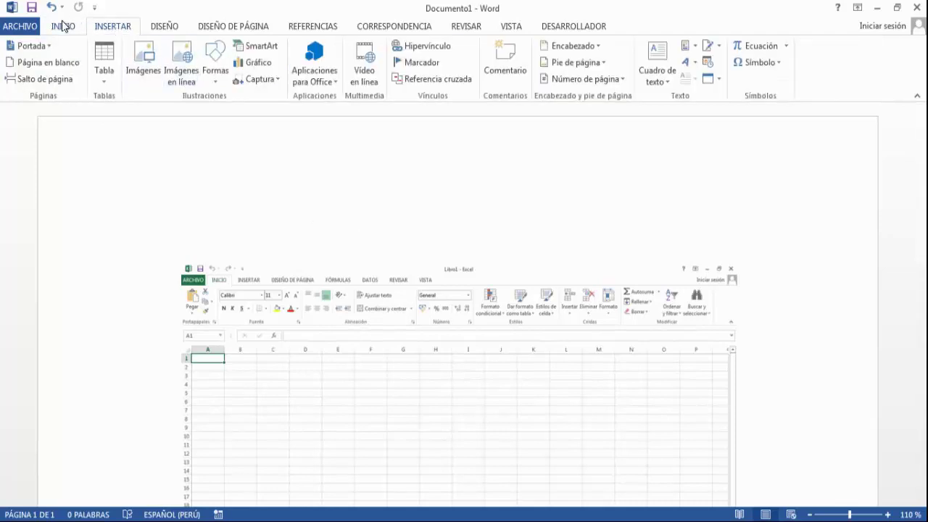
- Insert a simple text box from the Insertar text box gallery
click(64, 26)
click(112, 26)
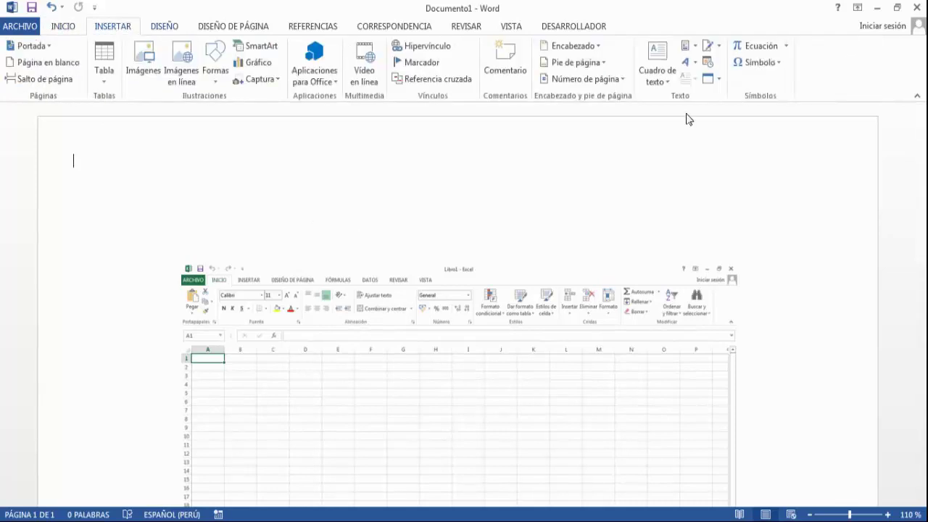
click(662, 81)
click(643, 176)
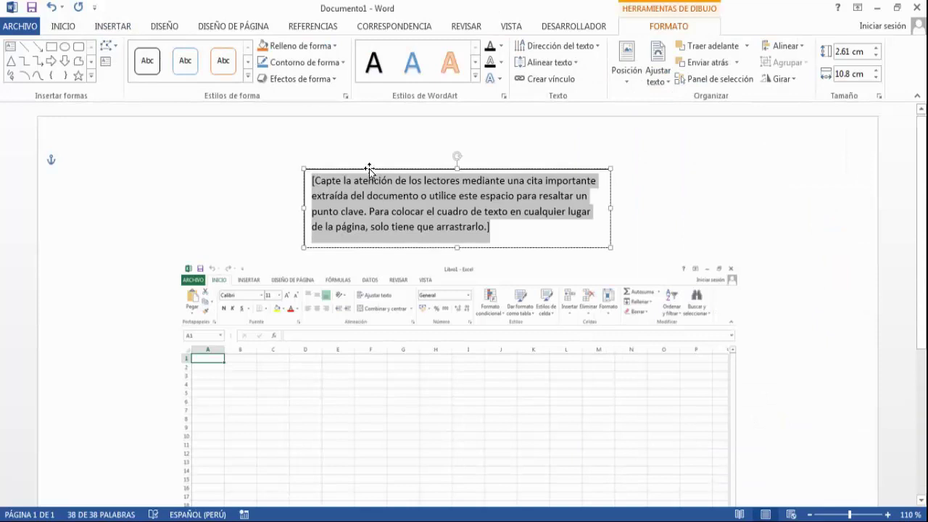
- Move the text box to the upper left and type item '1.' with reduced indent, starting 'Barra de herramientas de acceso ra'
drag(369, 170, 165, 178)
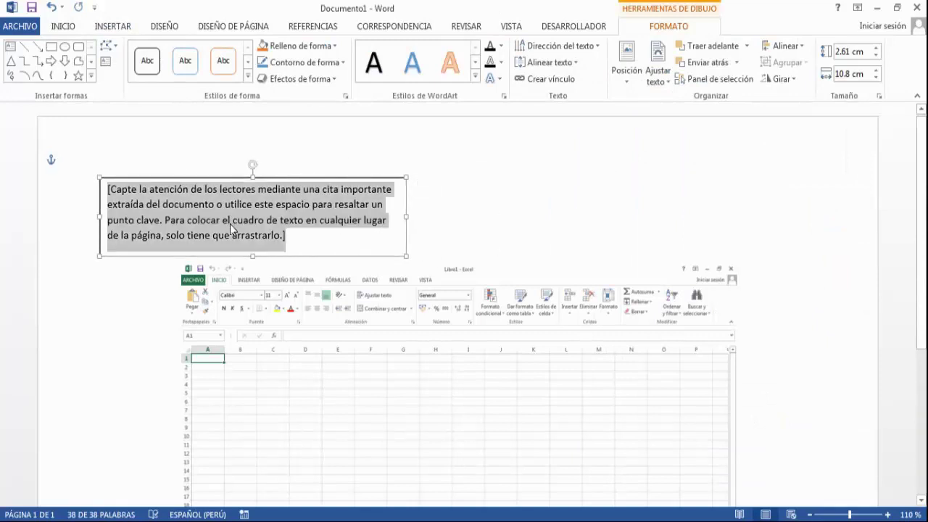
key(Delete)
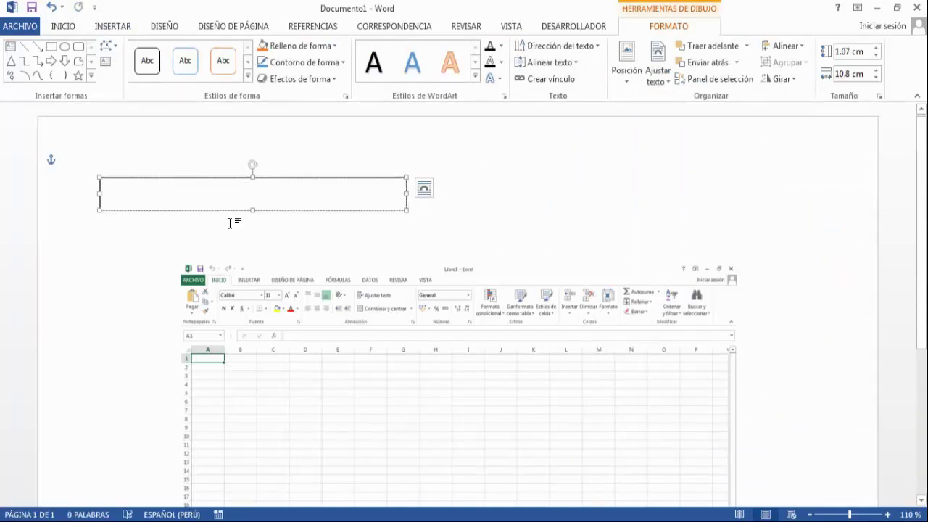
text(1.)
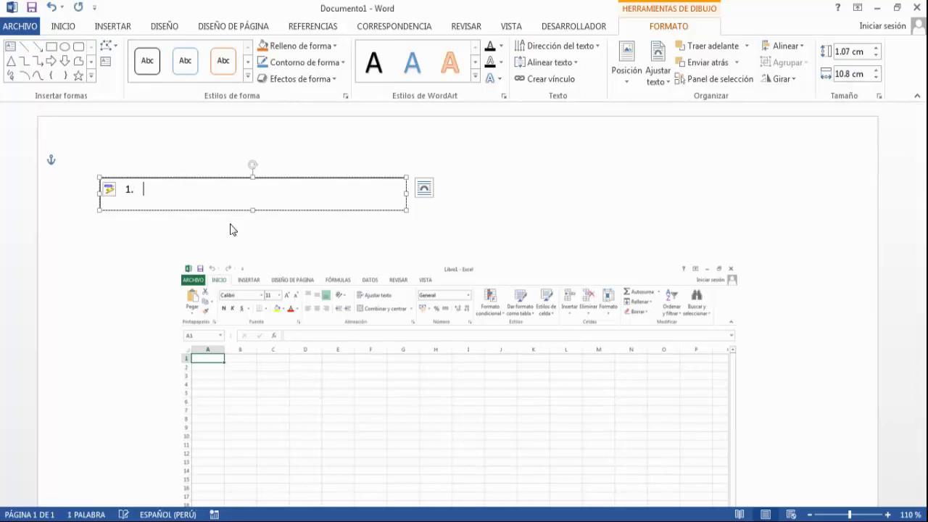
click(66, 27)
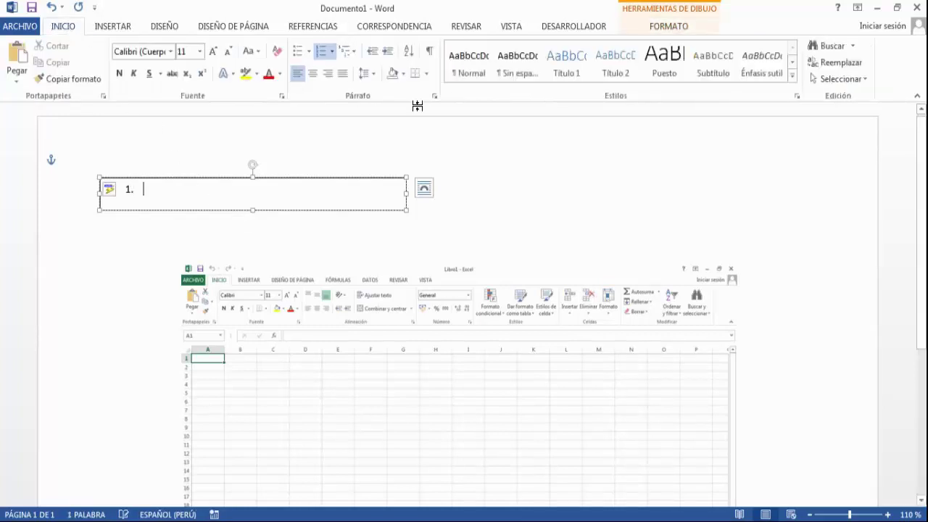
click(372, 53)
text(B)
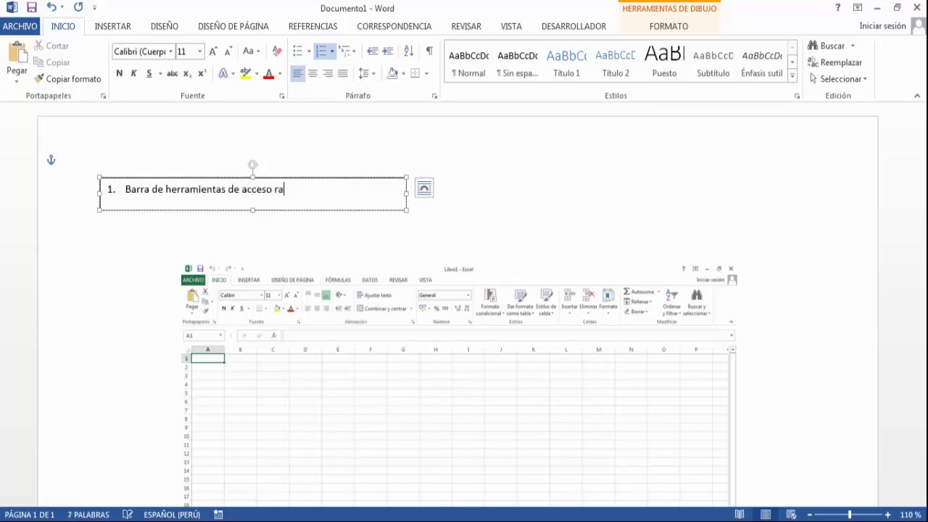
- Give the label text box no fill and no outline, and make it narrower
click(669, 26)
text(ápido)
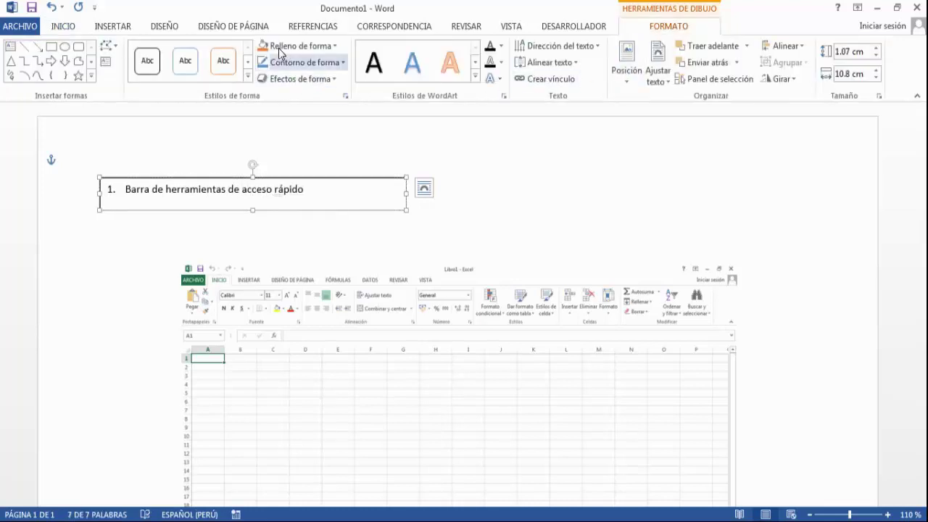
click(295, 45)
click(271, 174)
click(302, 62)
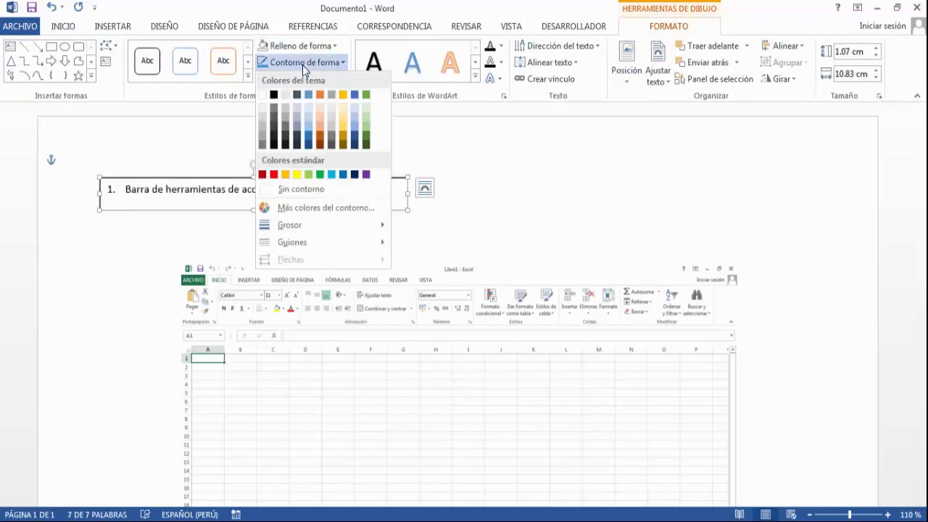
click(304, 191)
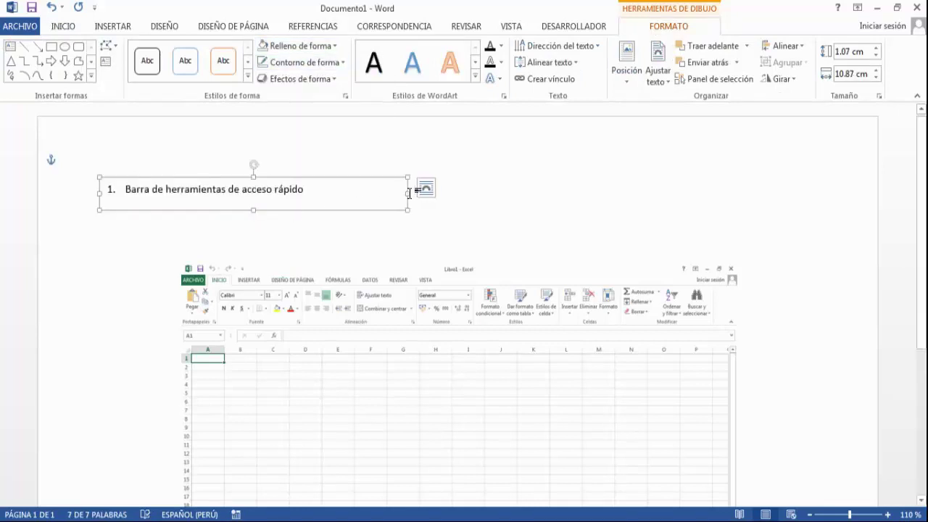
drag(407, 194, 326, 190)
- Set the label text to Comic Sans size 10 and move it over the screenshot
triple_click(244, 187)
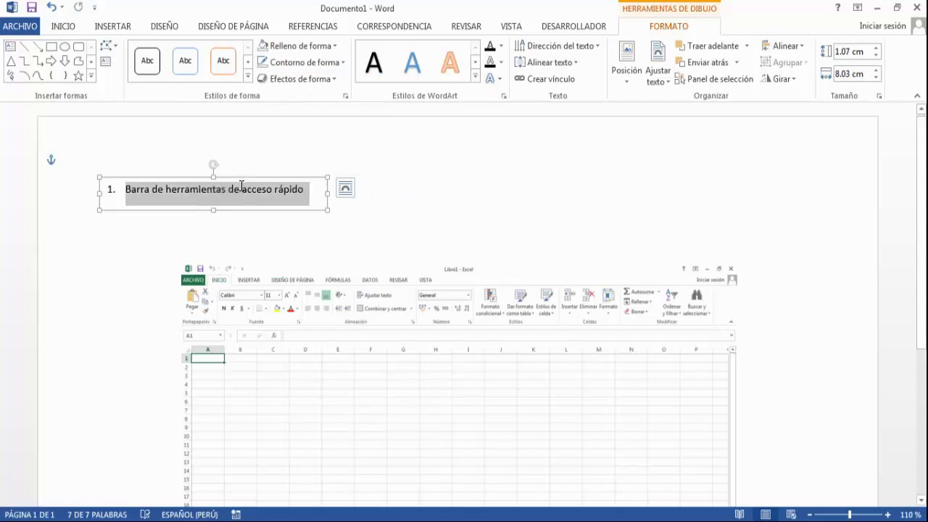
click(73, 29)
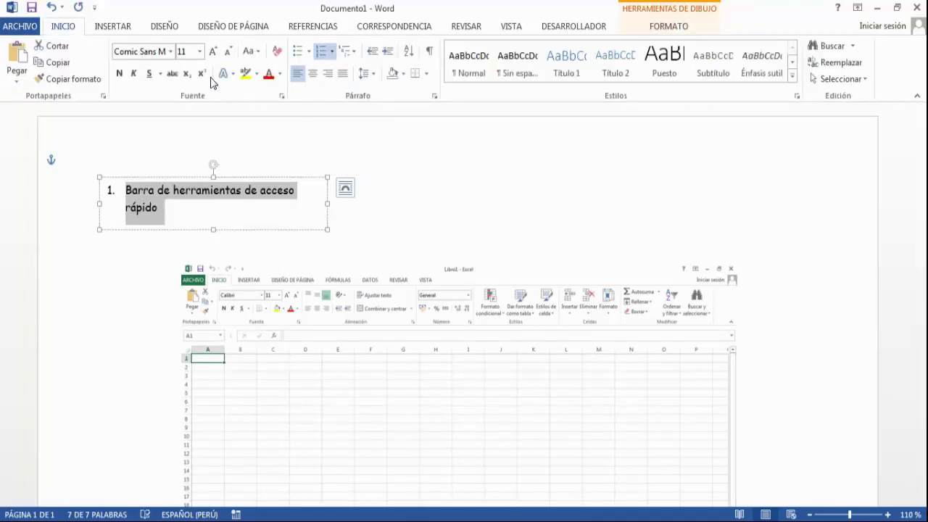
click(227, 55)
mouse_move(223, 176)
mouse_down()
mouse_move(231, 222)
mouse_move(200, 217)
mouse_move(203, 209)
mouse_up()
click(377, 181)
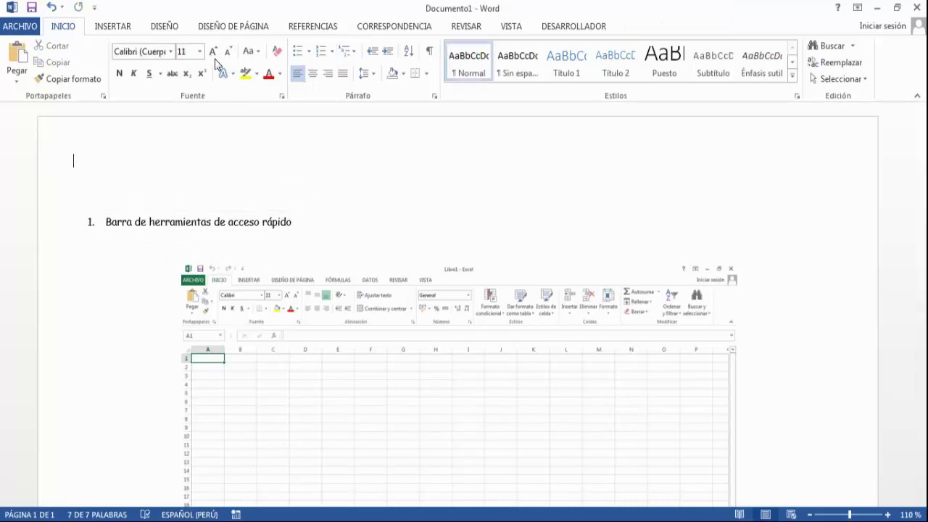
- Draw an arrow from label 1 down to the screenshot's quick access toolbar
click(122, 28)
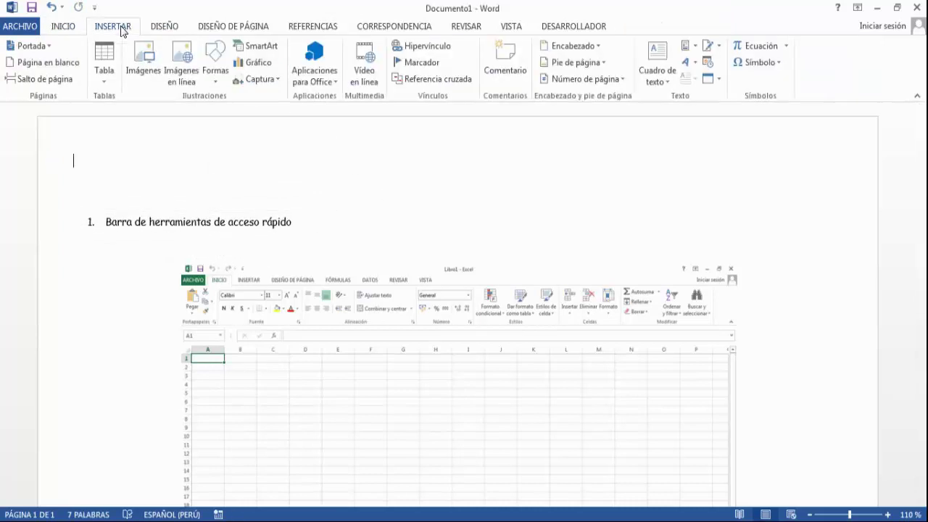
click(209, 58)
click(239, 114)
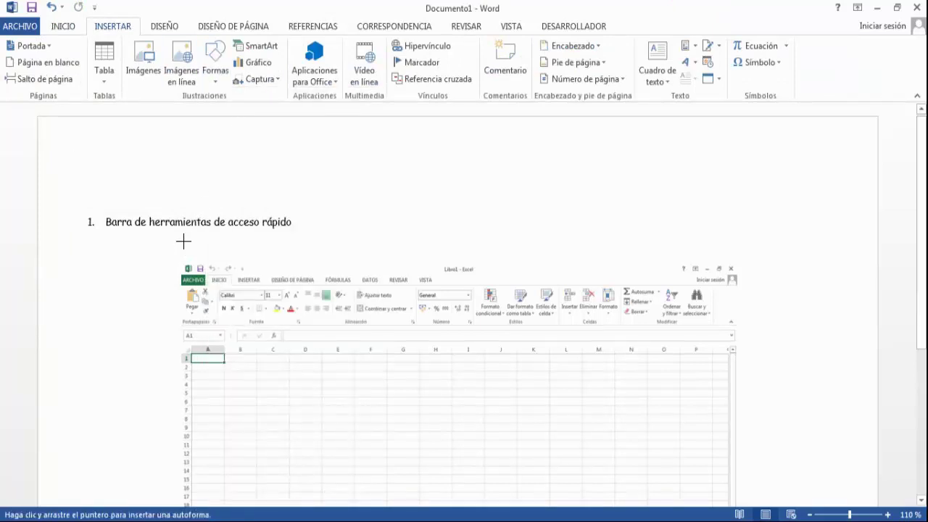
drag(170, 230, 204, 261)
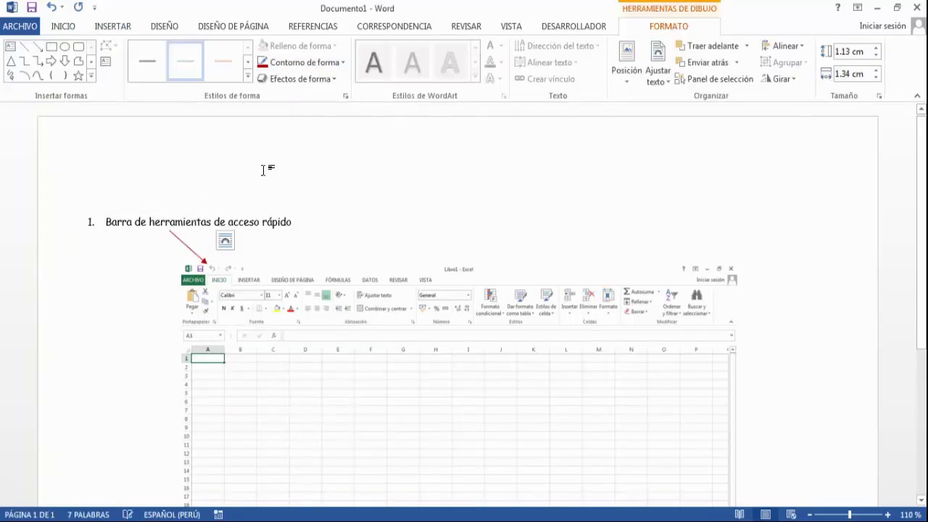
- Set a 1 pt outline weight
click(303, 62)
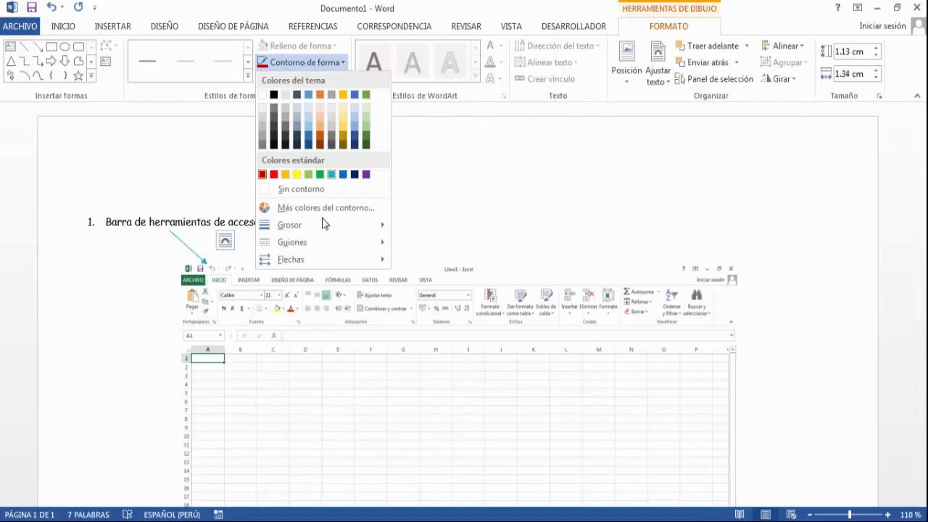
mouse_move(290, 225)
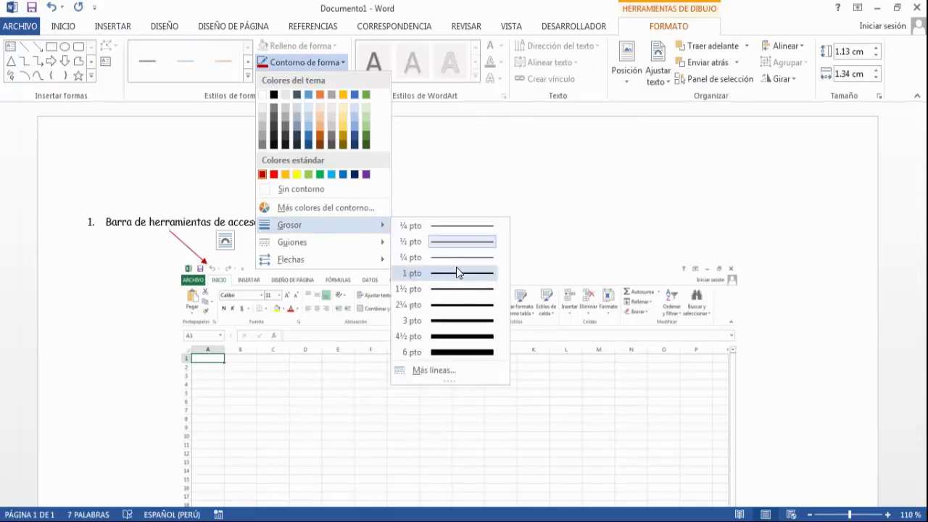
click(456, 273)
click(270, 234)
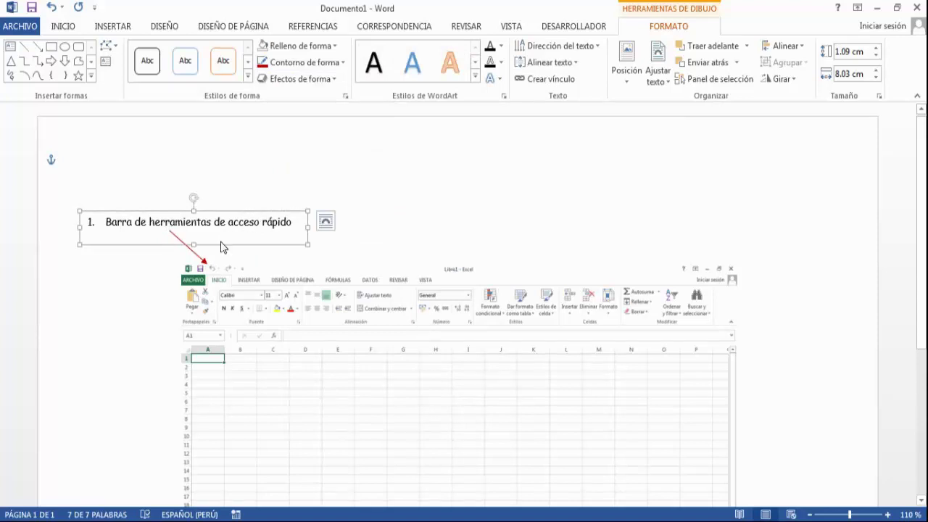
- Resize the label box so the text wraps onto two centred lines, then nudge it right and down
drag(193, 244, 194, 235)
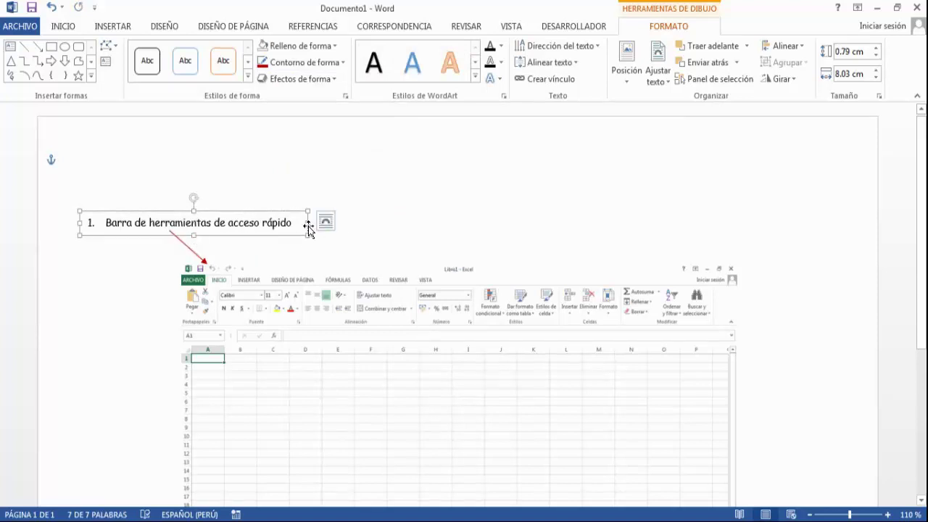
mouse_move(307, 224)
mouse_down()
mouse_move(232, 226)
mouse_move(197, 188)
mouse_up()
drag(154, 211, 155, 225)
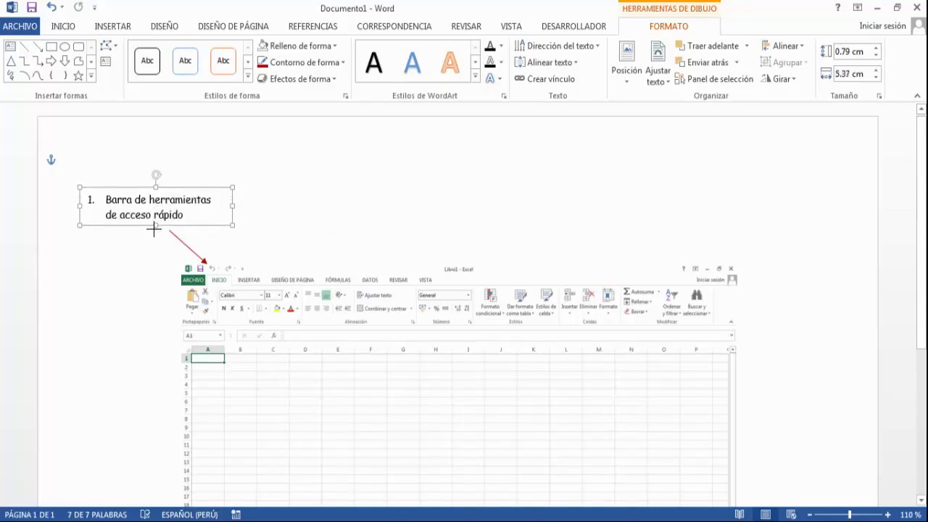
click(63, 27)
click(313, 75)
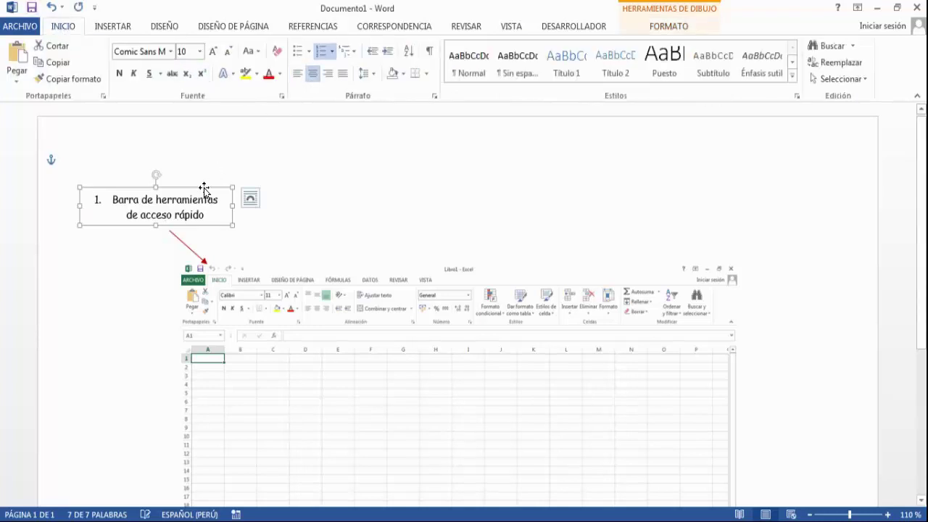
drag(203, 188, 212, 197)
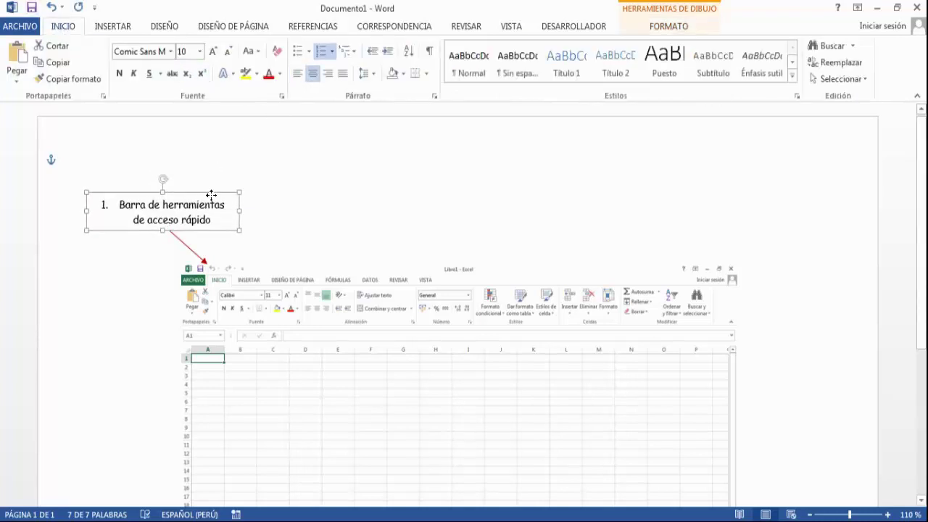
- Duplicate the first label to the right, change its text to '2. Barra de Titulo' and shorten the box
click(427, 187)
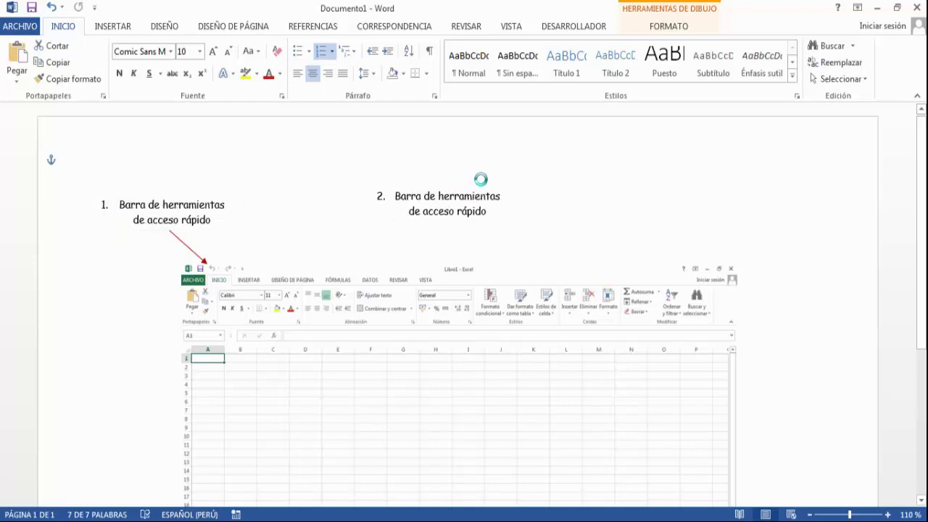
drag(504, 211, 450, 193)
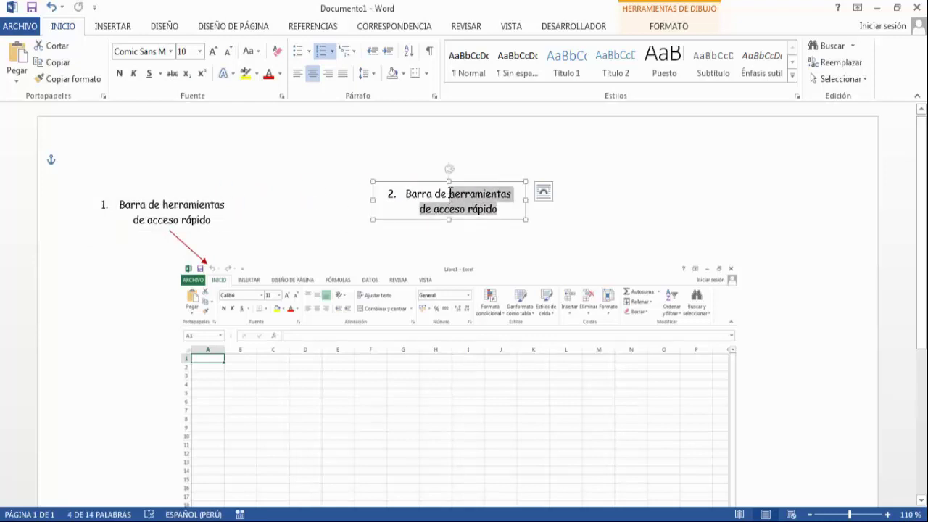
key(Delete)
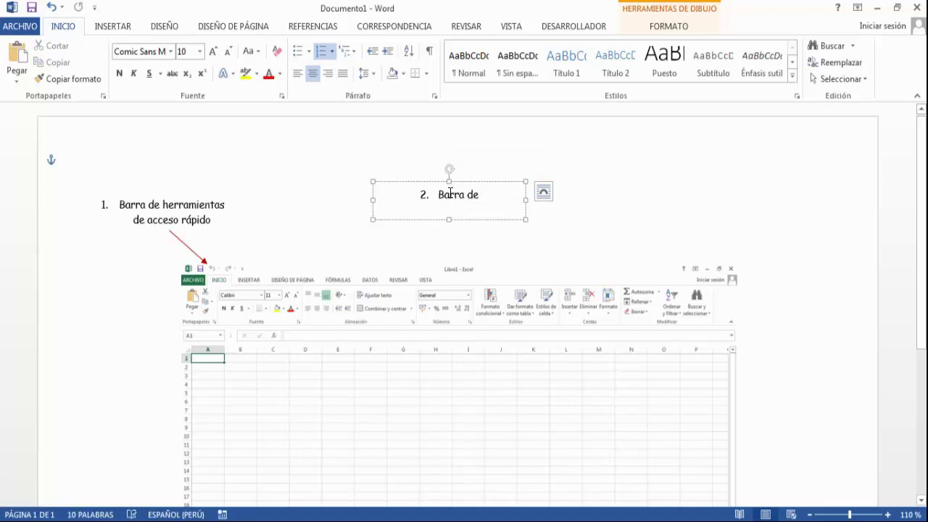
text(Titul)
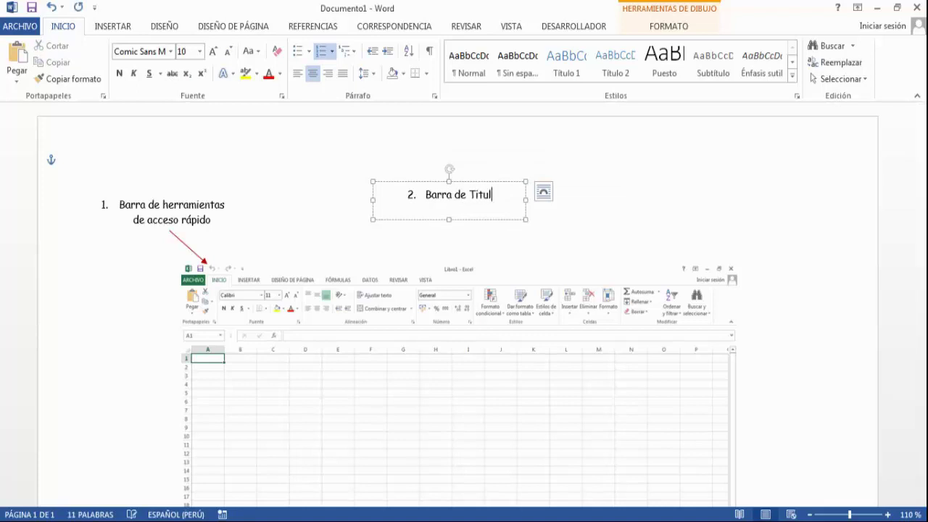
text(o)
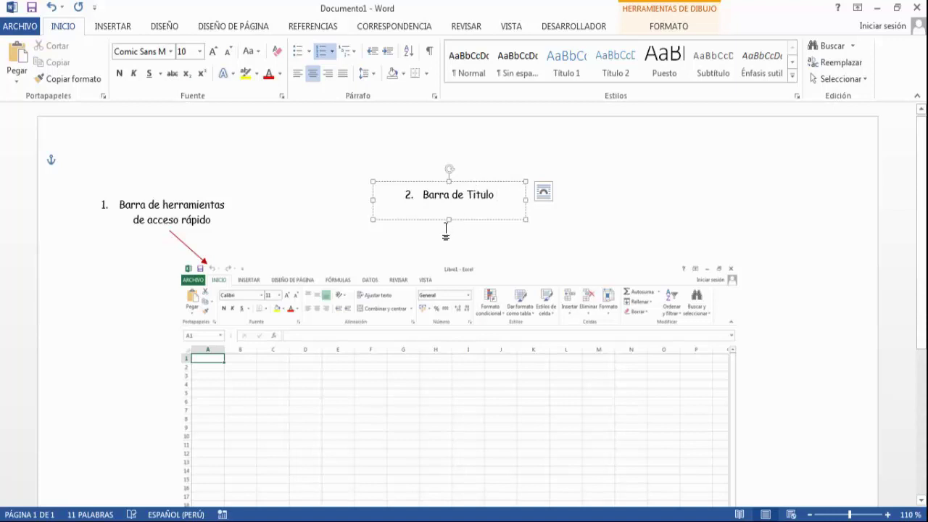
drag(449, 219, 447, 211)
- Move the Barra de Titulo label into place and copy the red arrow to point at the title bar
drag(467, 181, 440, 207)
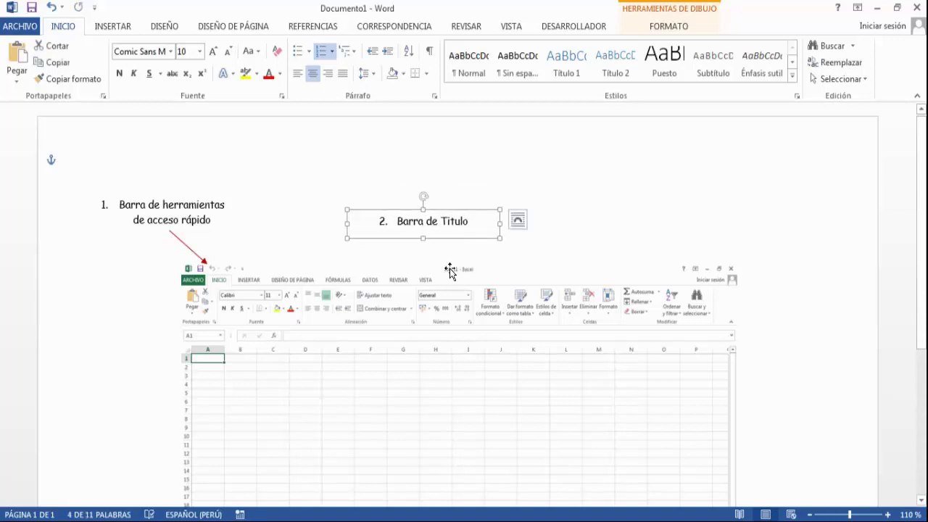
click(192, 254)
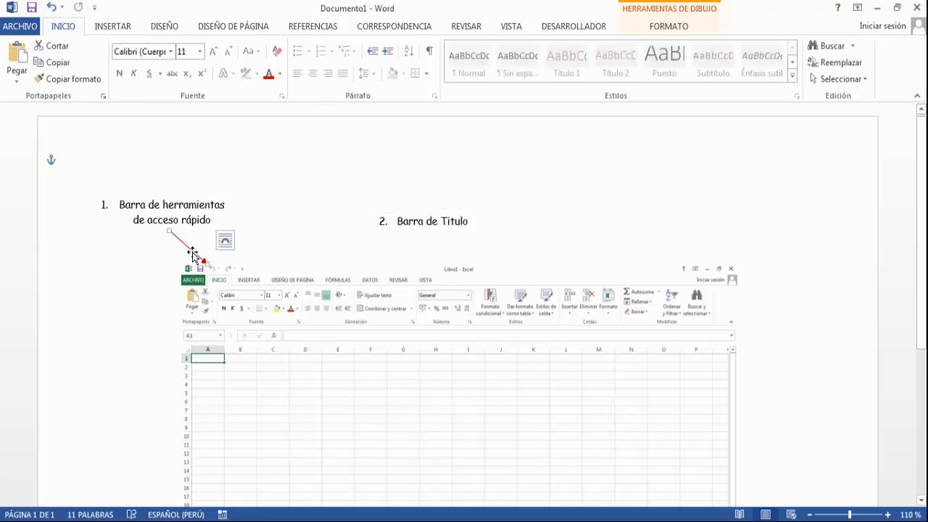
drag(191, 254, 448, 257)
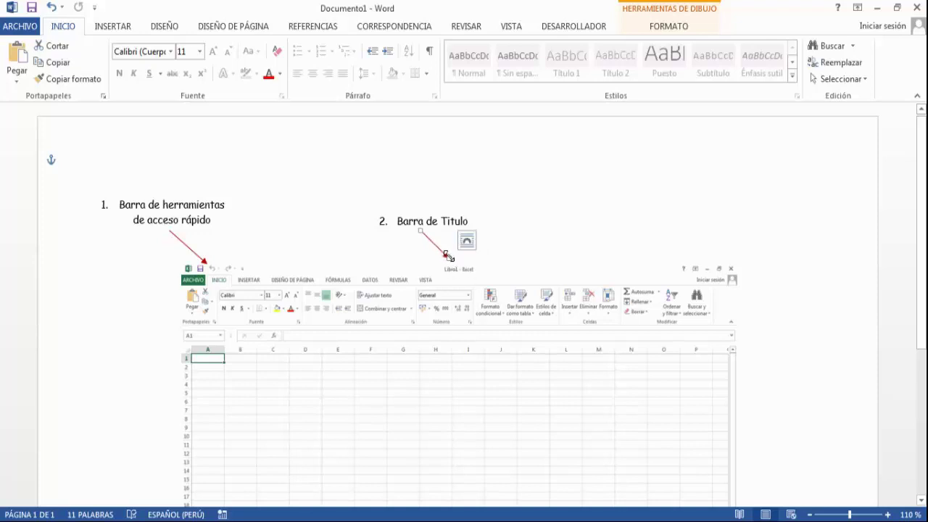
drag(446, 255, 450, 263)
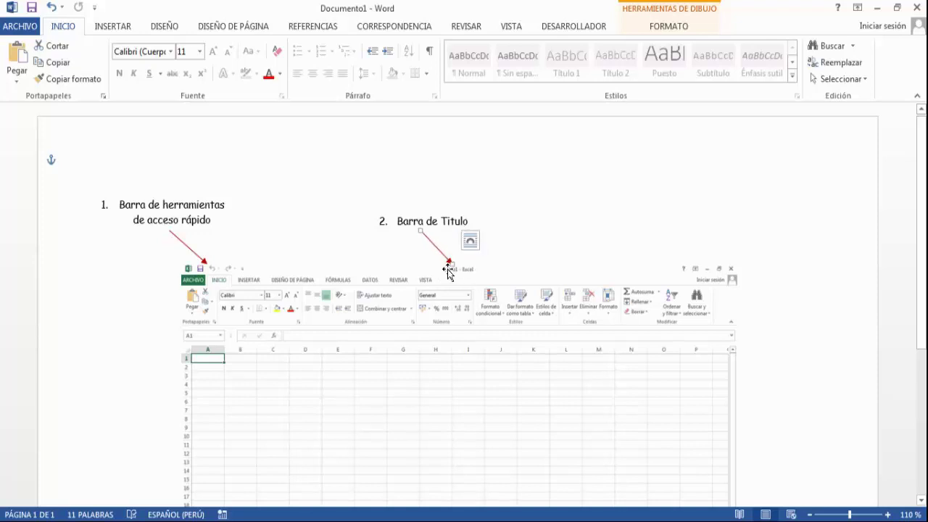
- Zoom to 140% and duplicate the Barra de Titulo label to the right side of the page
click(888, 515)
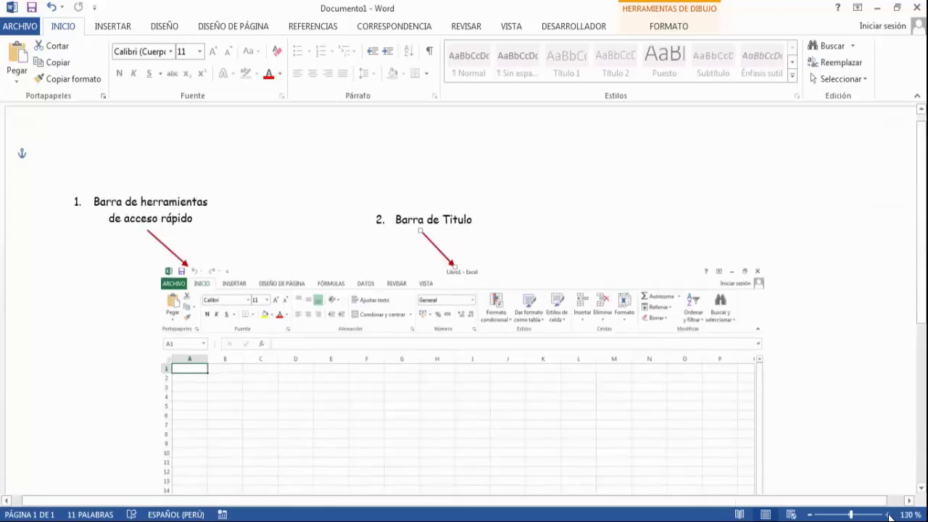
click(887, 515)
click(888, 515)
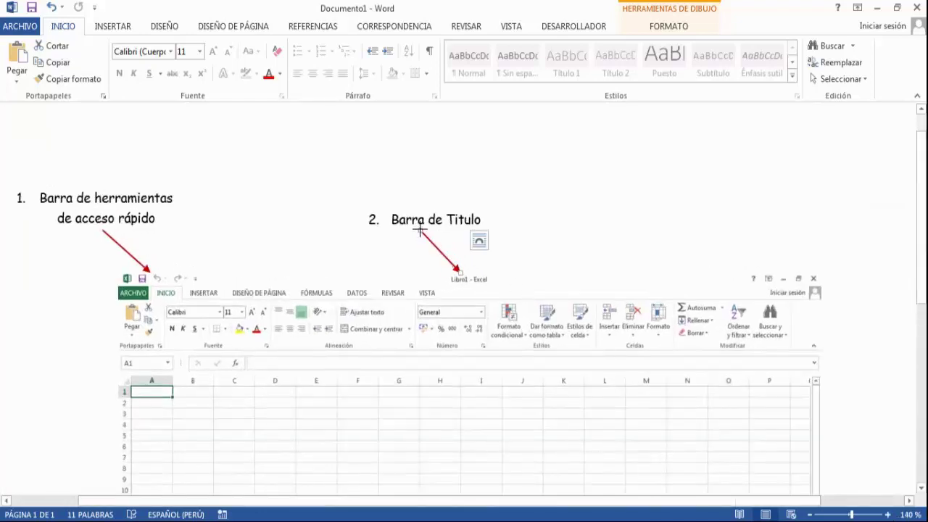
click(571, 251)
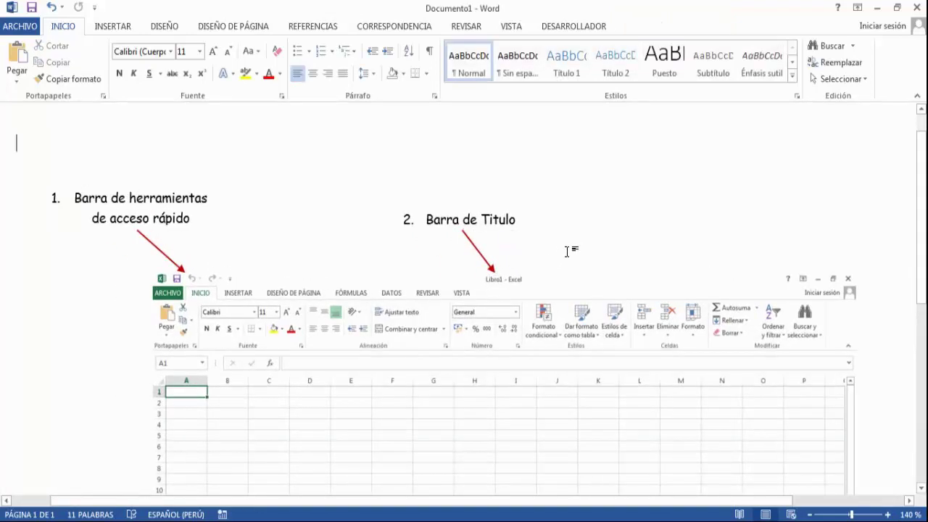
click(482, 215)
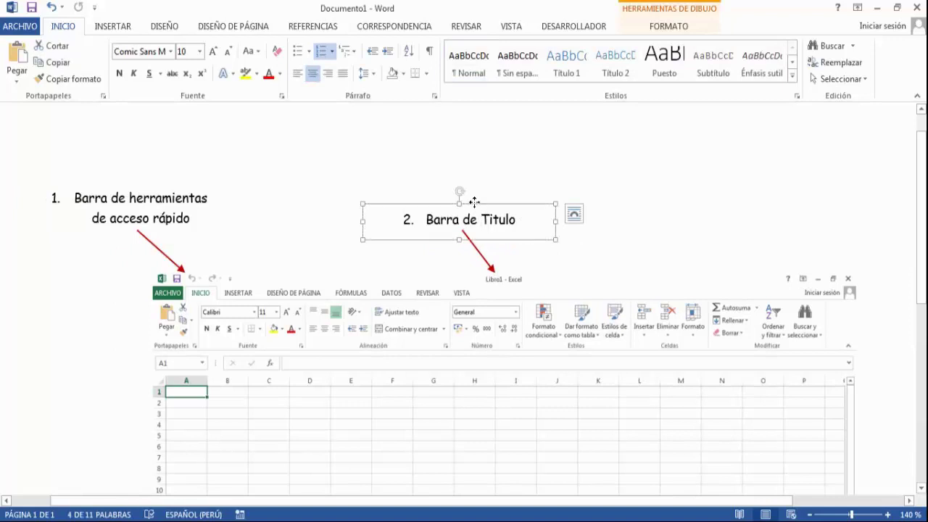
mouse_move(476, 200)
mouse_down()
mouse_move(695, 223)
mouse_move(831, 211)
mouse_up()
- Edit the copied label's text to read '3. Botones de control'
click(827, 213)
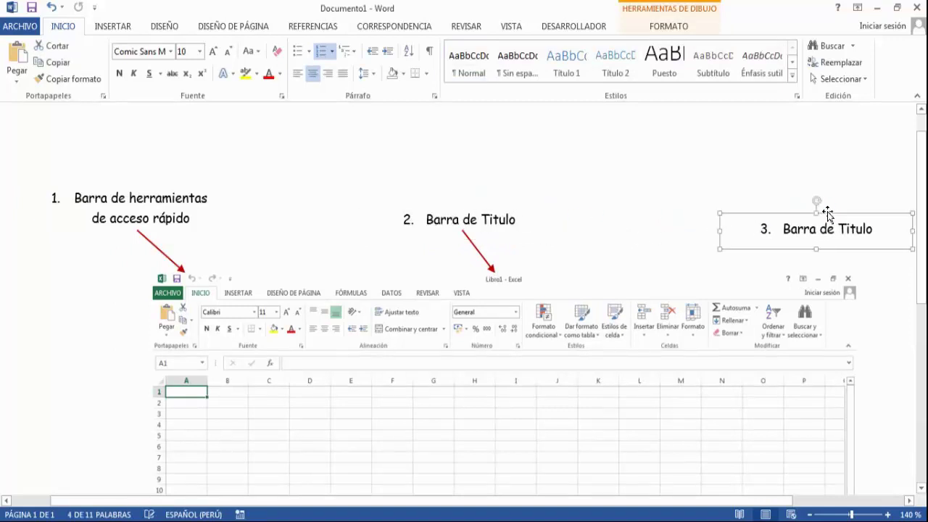
click(873, 237)
key(BackSpace)
key(BackSpace)
key(BackSpace)
key(BackSpace)
key(BackSpace)
key(BackSpace)
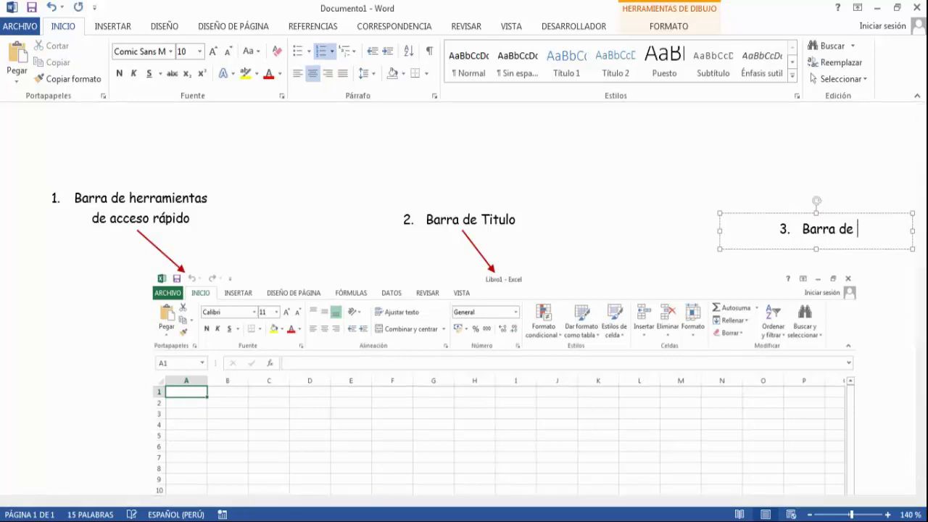
key(BackSpace)
key(BackSpace)
key(BackSpace)
key(BackSpace)
key(BackSpace)
key(BackSpace)
key(BackSpace)
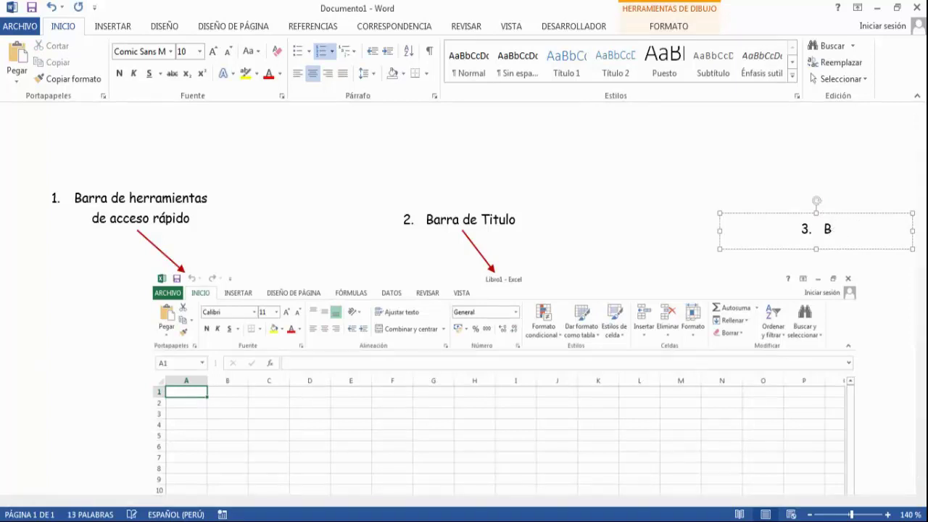
text(otones)
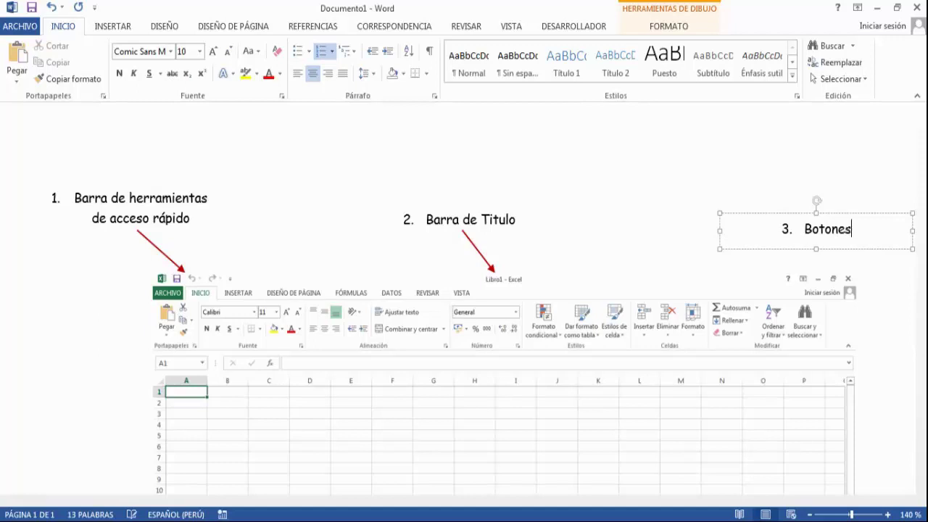
text( de cont)
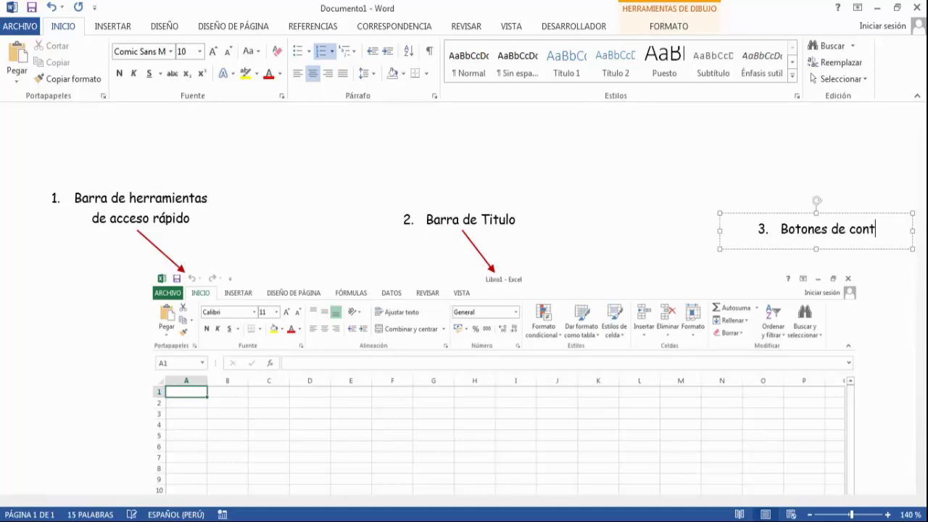
text(rol)
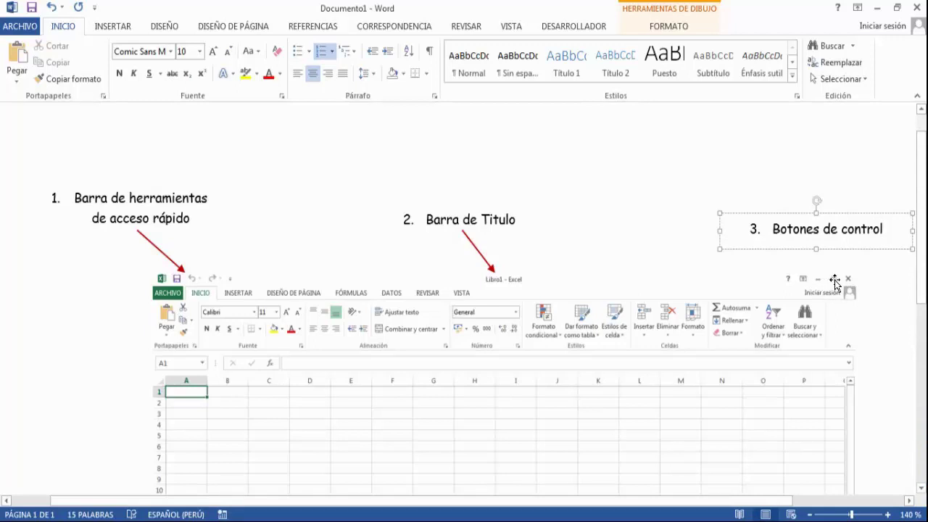
click(464, 239)
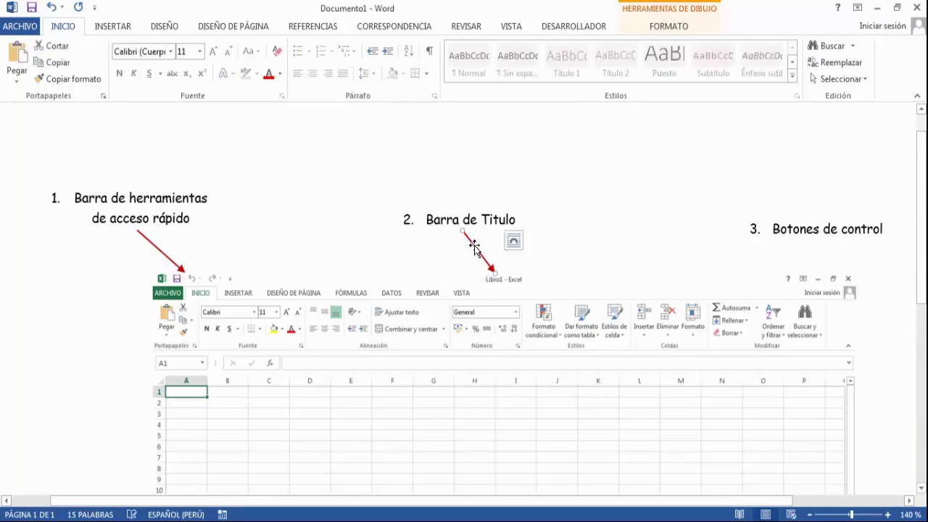
- Copy the red arrow under 'Botones de control' and extend it to the minimize, maximize and close buttons
mouse_move(467, 243)
mouse_down()
mouse_move(874, 278)
mouse_move(839, 249)
mouse_move(828, 270)
mouse_up()
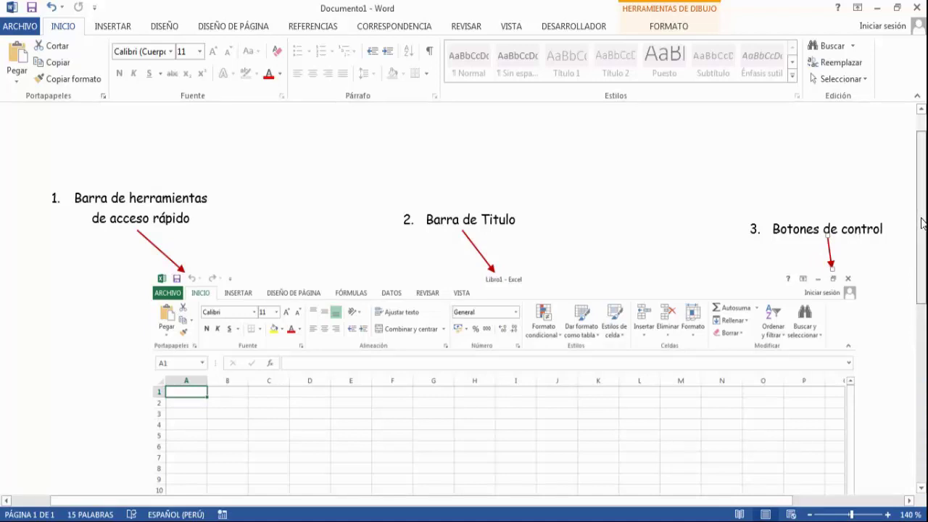
drag(922, 234, 921, 260)
scroll(913, 250, up, 2)
- Duplicate the Botones de control label to the left of the ribbon and resize it to two lines
click(800, 156)
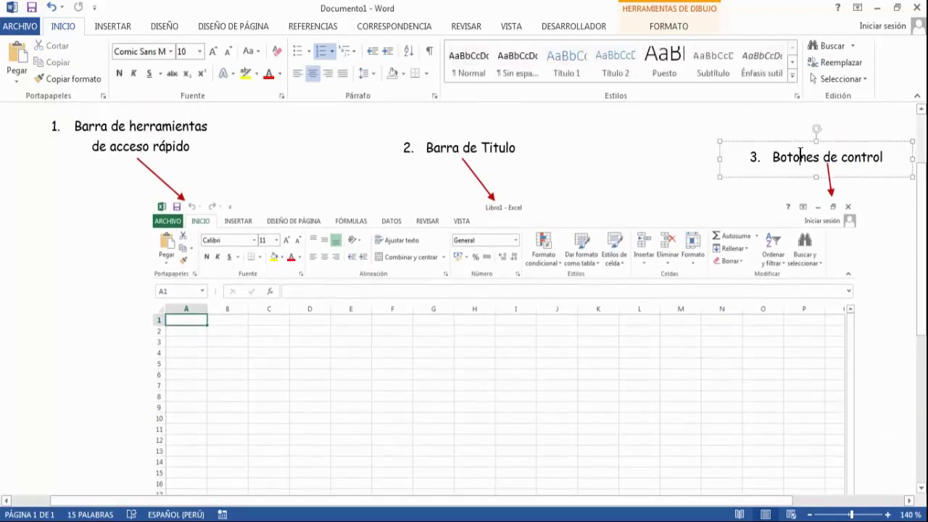
mouse_move(795, 141)
mouse_down()
mouse_move(96, 261)
mouse_move(120, 250)
mouse_move(121, 235)
mouse_up()
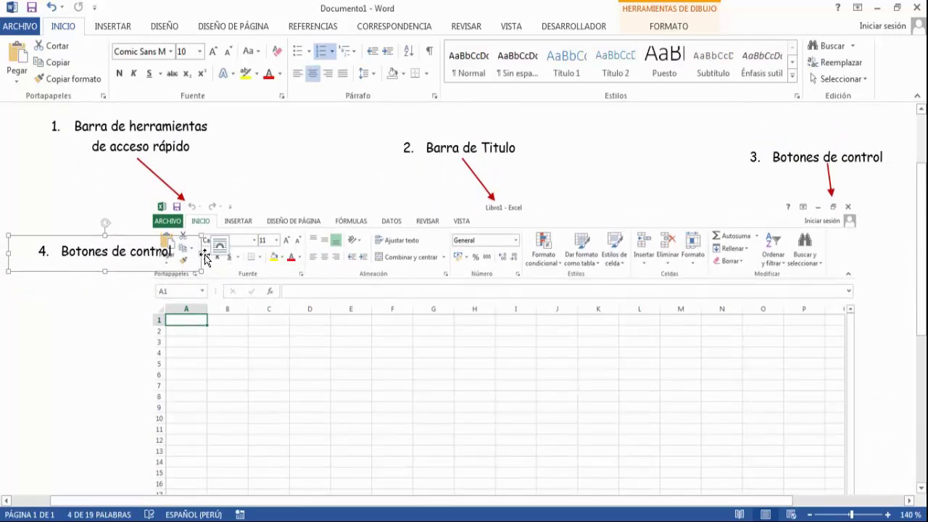
drag(201, 253, 153, 253)
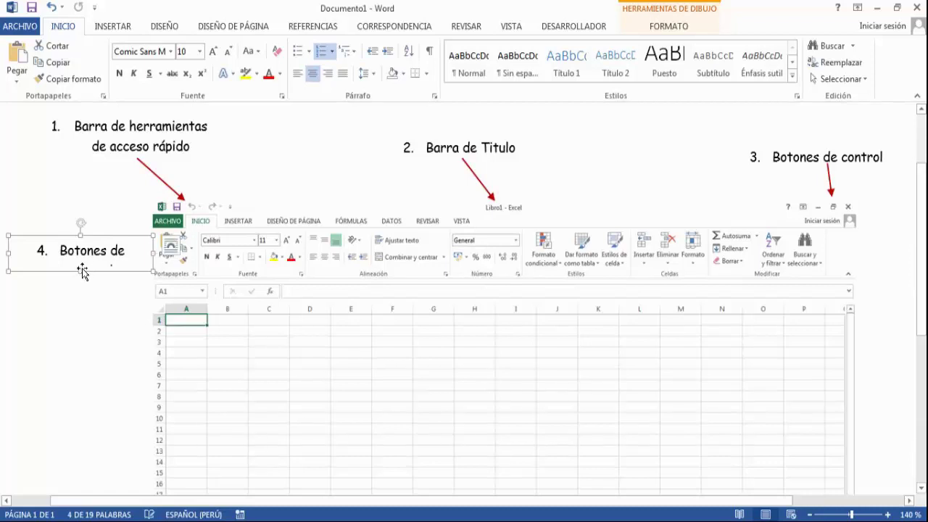
drag(79, 276, 78, 294)
- Change the copy's text to '4. Cinta de opciones' and narrow the box so it wraps
click(129, 270)
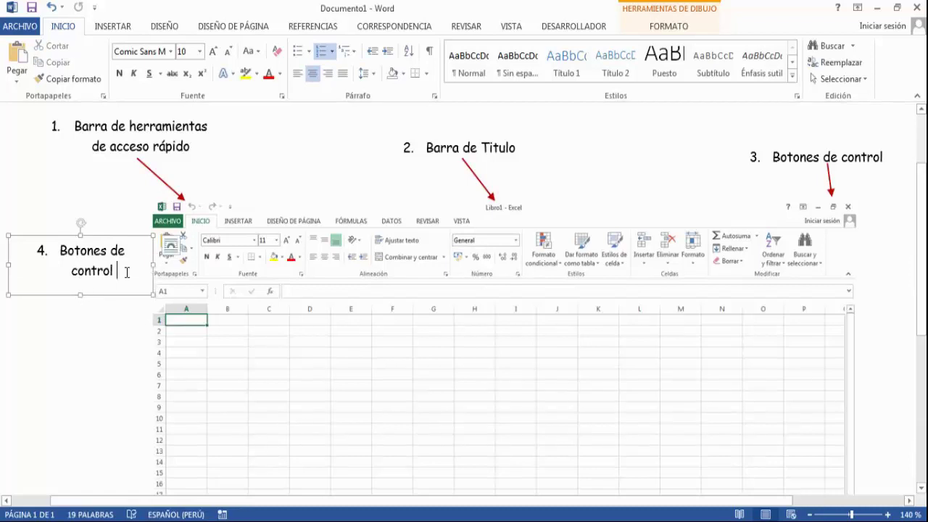
key(BackSpace)
key(BackSpace)
key(BackSpace)
key(BackSpace)
key(BackSpace)
key(BackSpace)
key(BackSpace)
key(BackSpace)
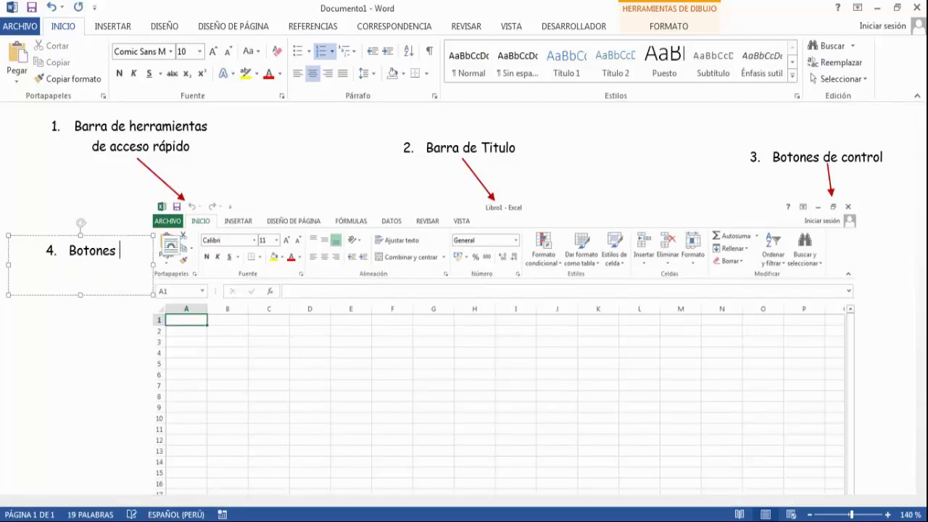
key(BackSpace)
key(BackSpace)
key(BackSpace)
key(BackSpace)
key(BackSpace)
key(BackSpace)
key(BackSpace)
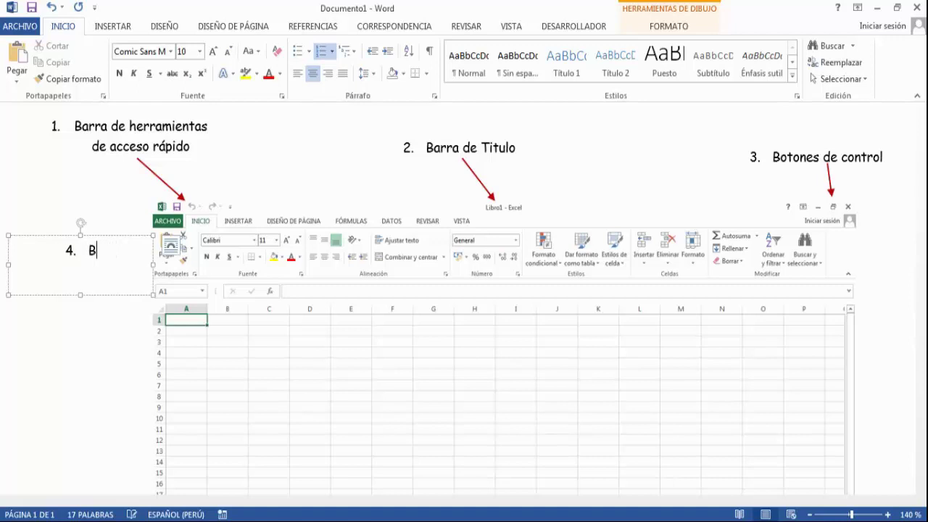
key(BackSpace)
text(Cinta de opciones)
mouse_move(153, 263)
mouse_down()
mouse_move(126, 263)
mouse_move(94, 236)
mouse_up()
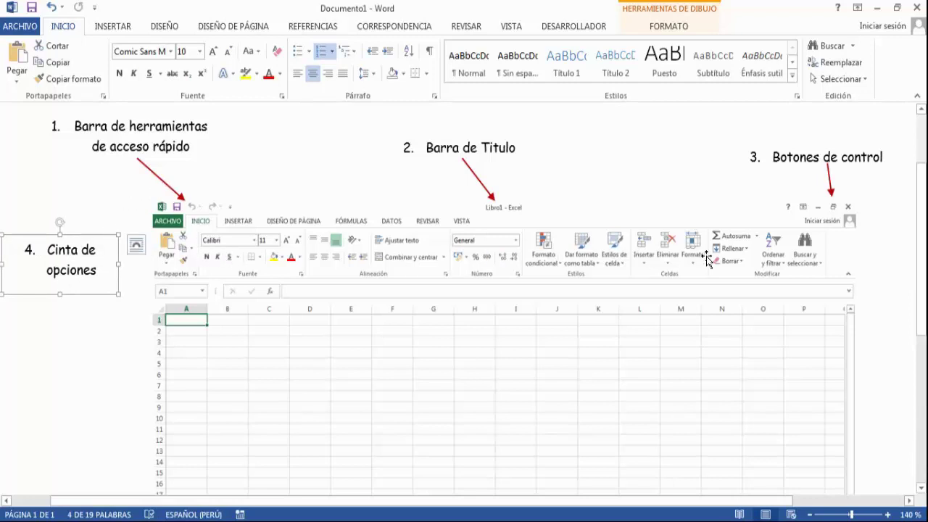
click(158, 177)
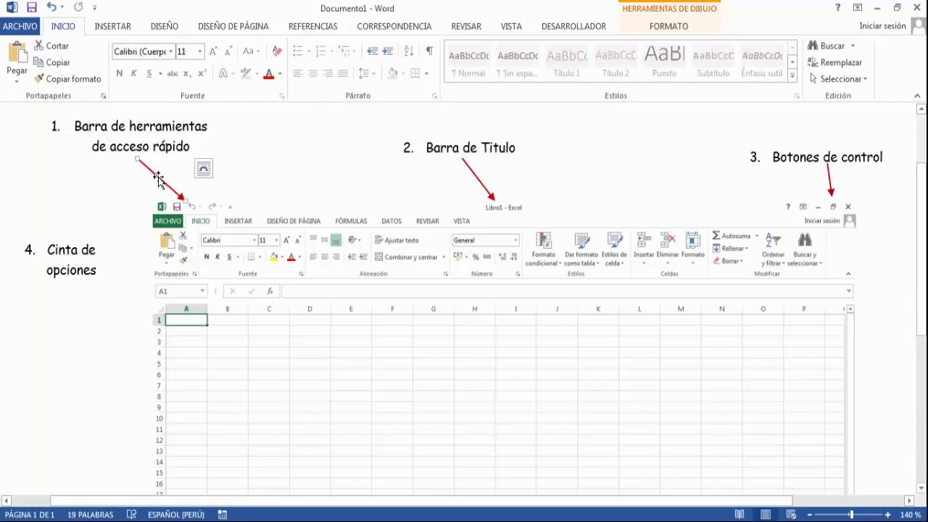
- Copy the red arrow beside Cinta de opciones and pick the Rectángulo shape from Insertar > Formas
mouse_move(159, 177)
mouse_down()
mouse_move(121, 277)
mouse_move(143, 241)
mouse_up()
click(114, 26)
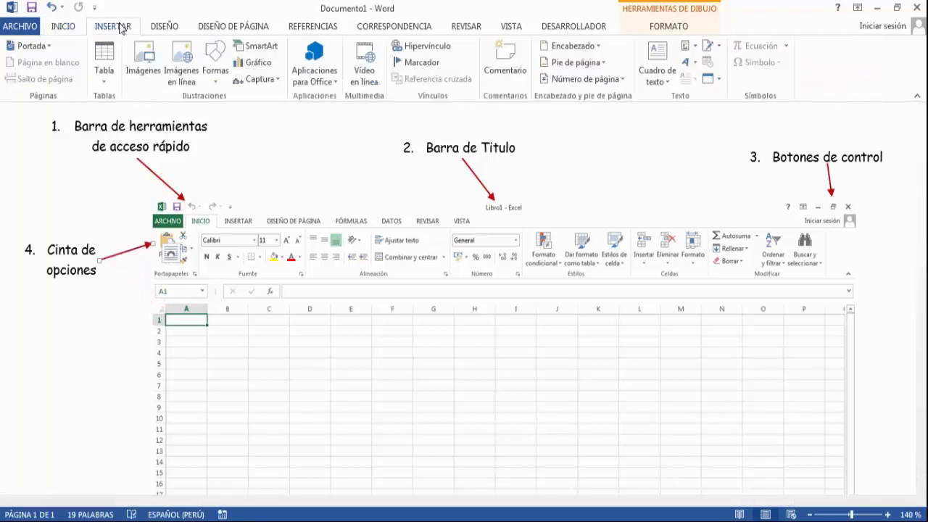
click(210, 59)
click(253, 111)
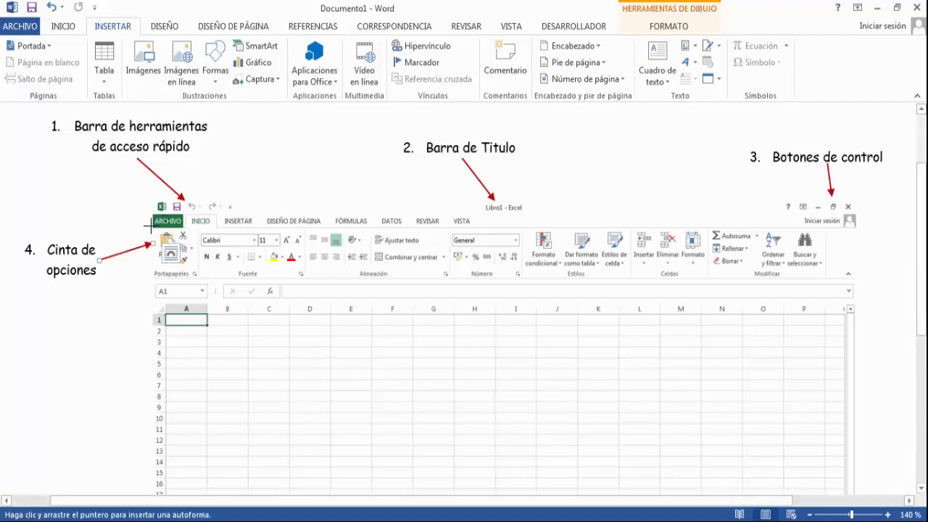
- Draw a rectangle over the Excel ribbon and its tab row, with Sin relleno and a red outline
mouse_move(150, 226)
mouse_down()
mouse_move(473, 285)
mouse_move(857, 278)
mouse_up()
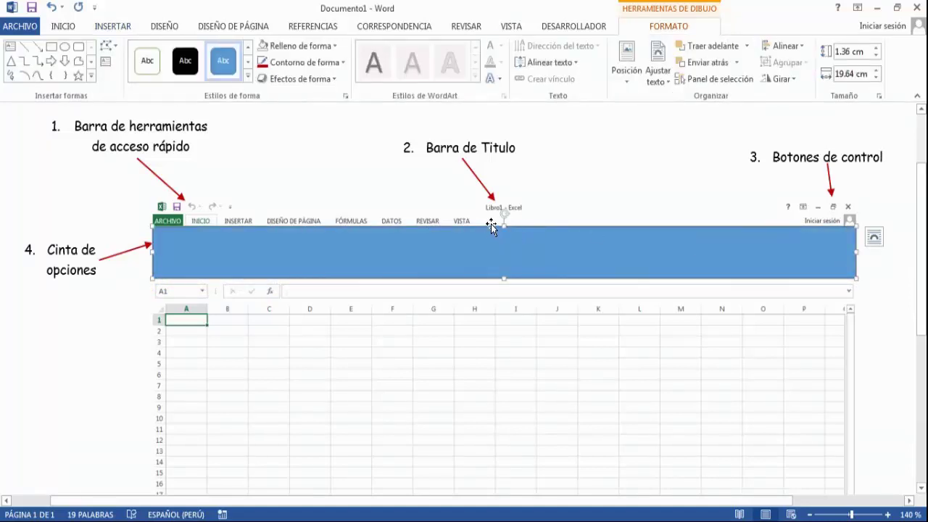
drag(505, 225, 502, 213)
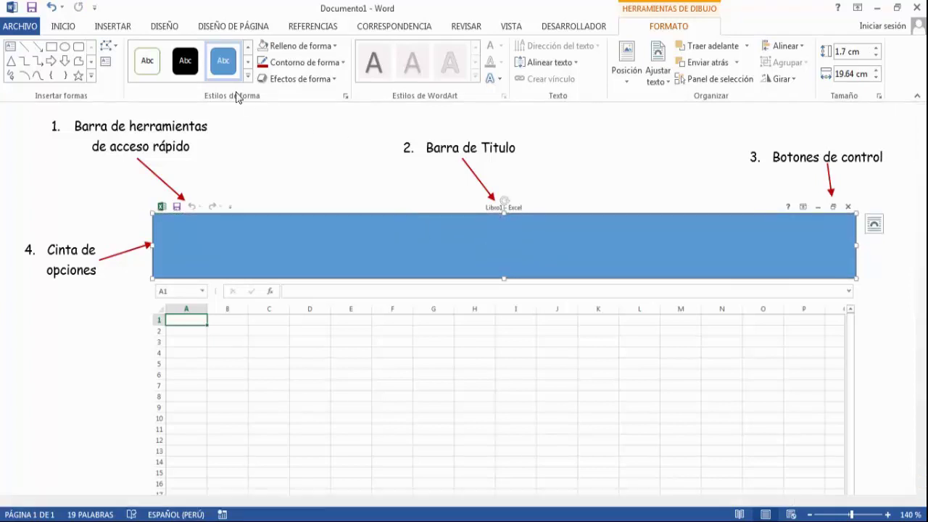
click(328, 47)
click(303, 174)
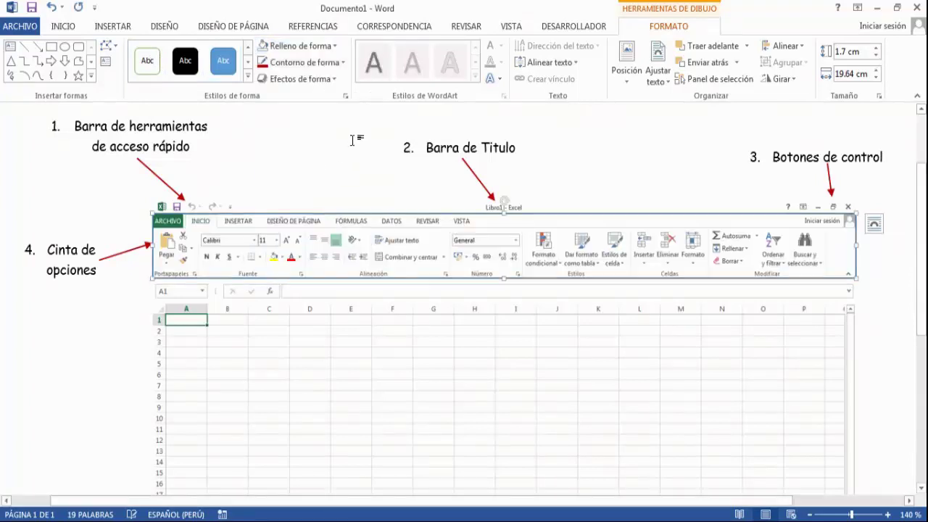
click(303, 62)
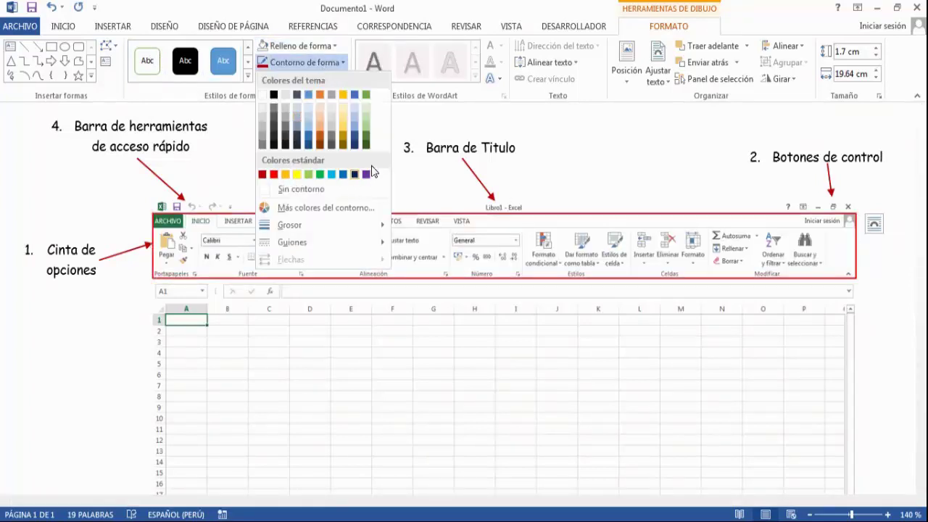
click(274, 174)
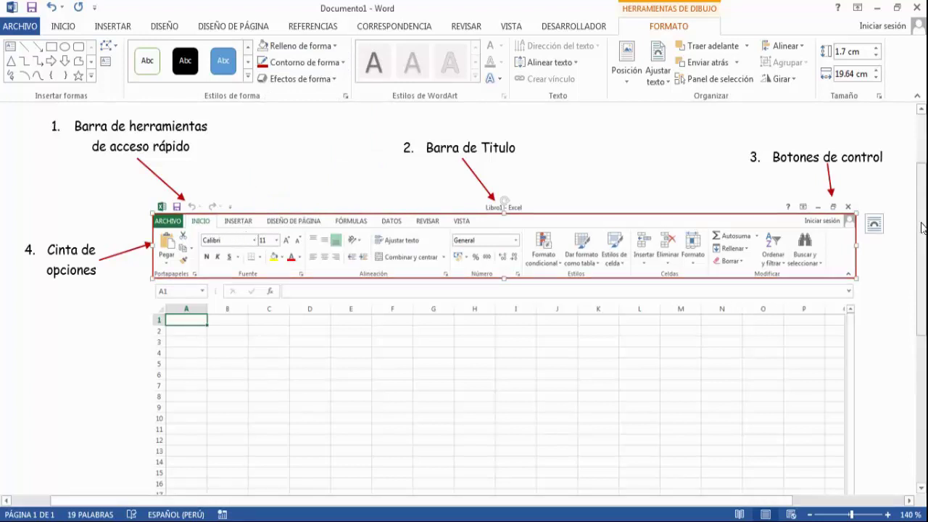
scroll(923, 227, down, 2)
- Duplicate the Cinta de opciones label below it and change its text to '5. Cuadro de nombres'
click(76, 200)
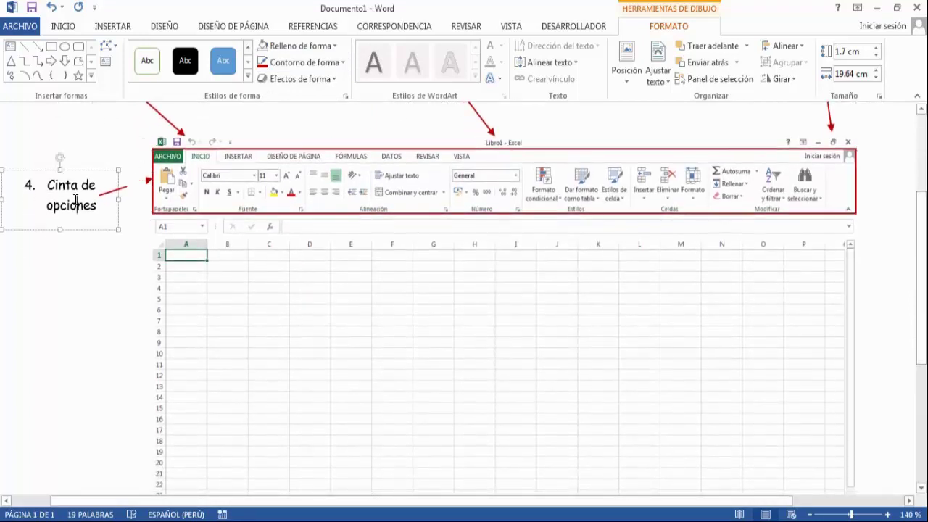
ctrl+drag(86, 167, 107, 230)
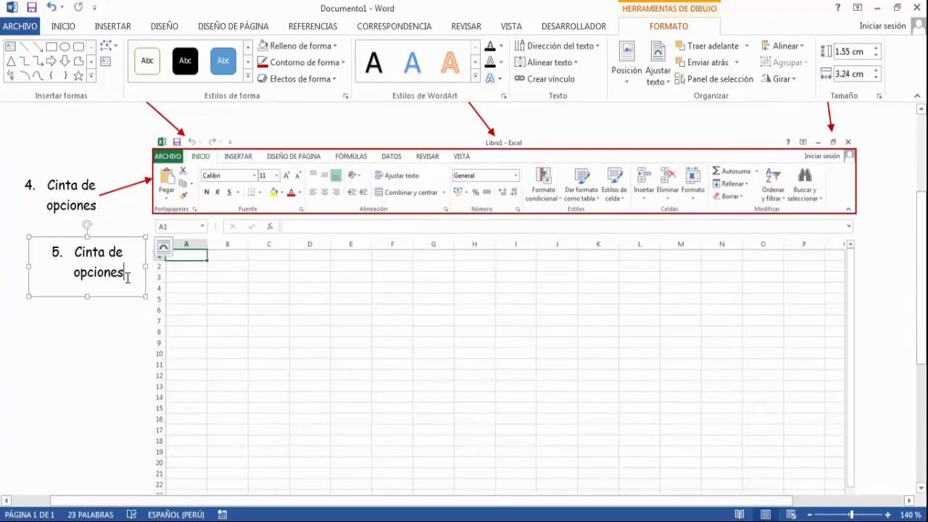
key(BackSpace)
key(BackSpace)
key(BackSpace)
key(BackSpace)
key(BackSpace)
key(BackSpace)
key(BackSpace)
key(BackSpace)
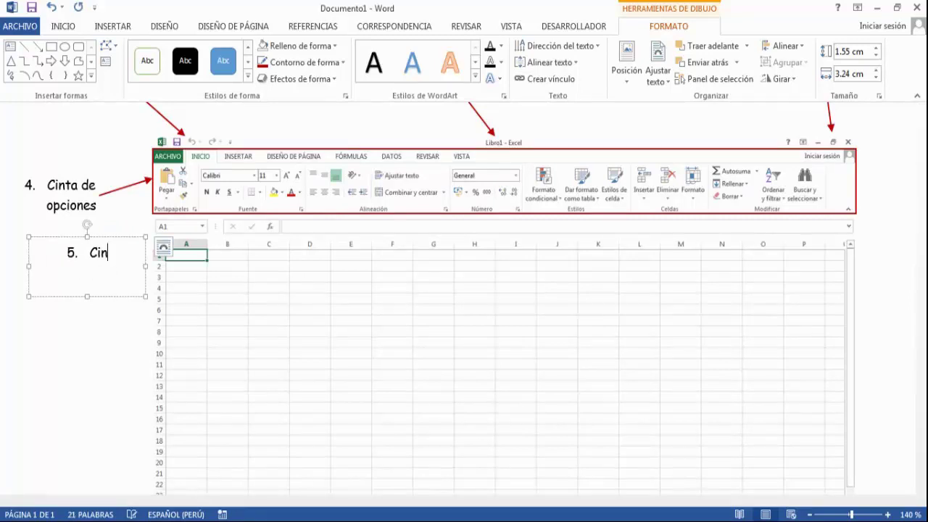
key(BackSpace)
key(BackSpace)
text(uadr)
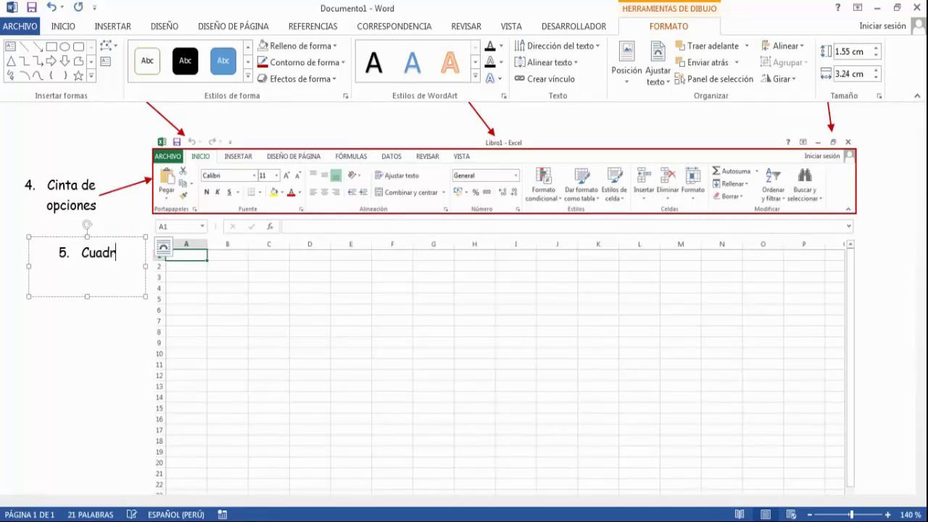
text(o de n)
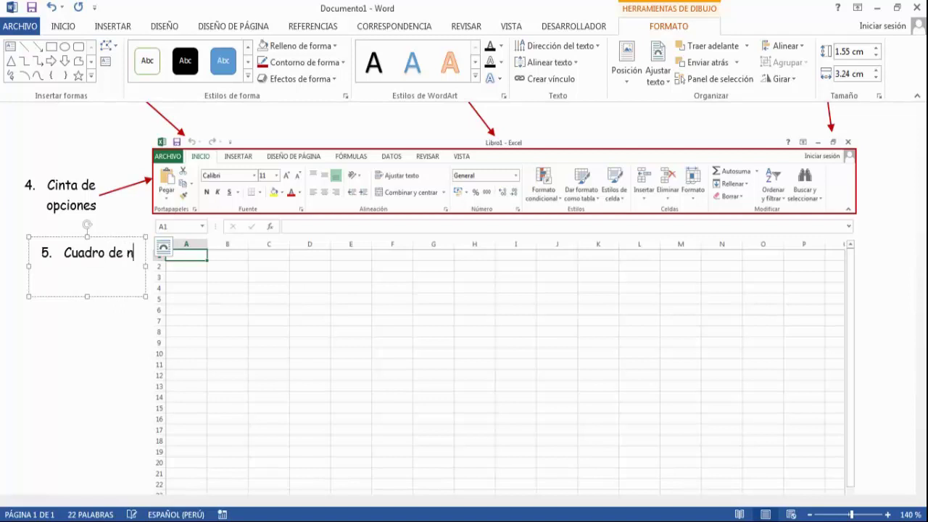
text(ombres)
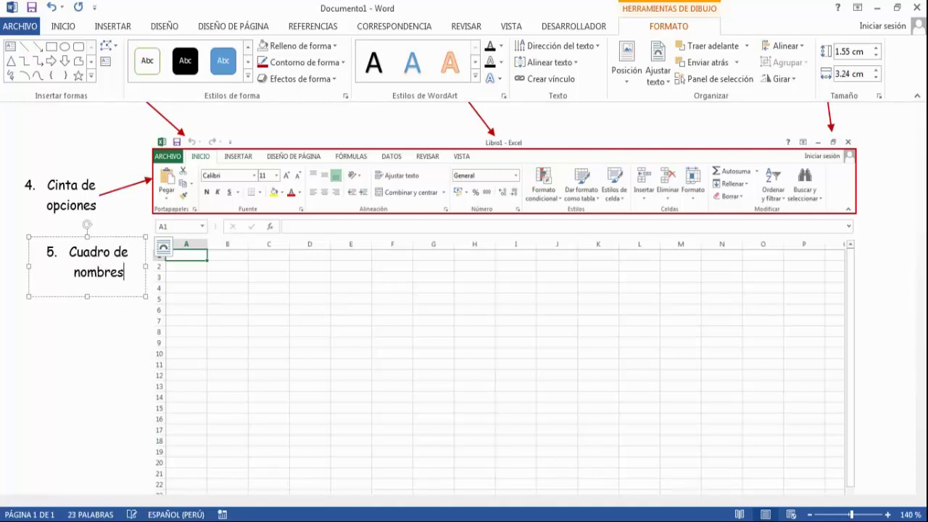
click(102, 383)
- Move the Cinta de opciones label up slightly
scroll(109, 334, up, 3)
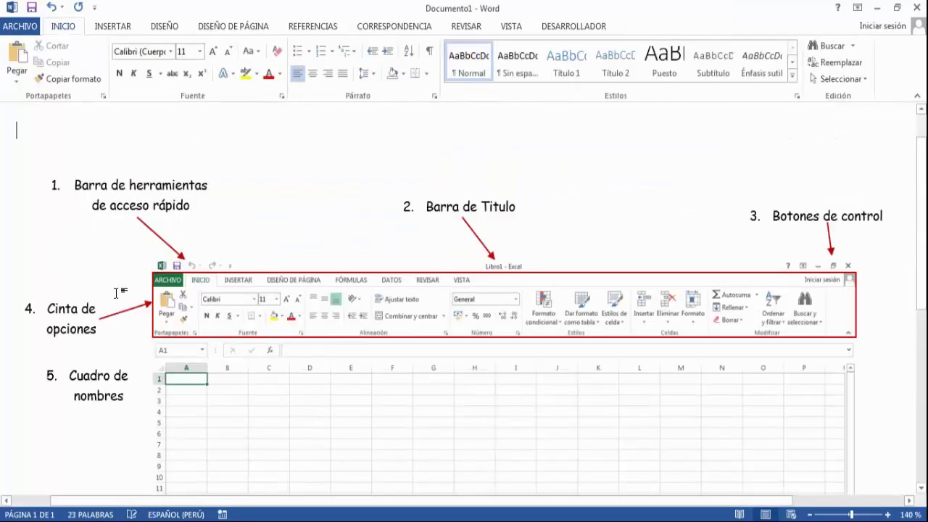
click(74, 313)
drag(73, 294, 74, 259)
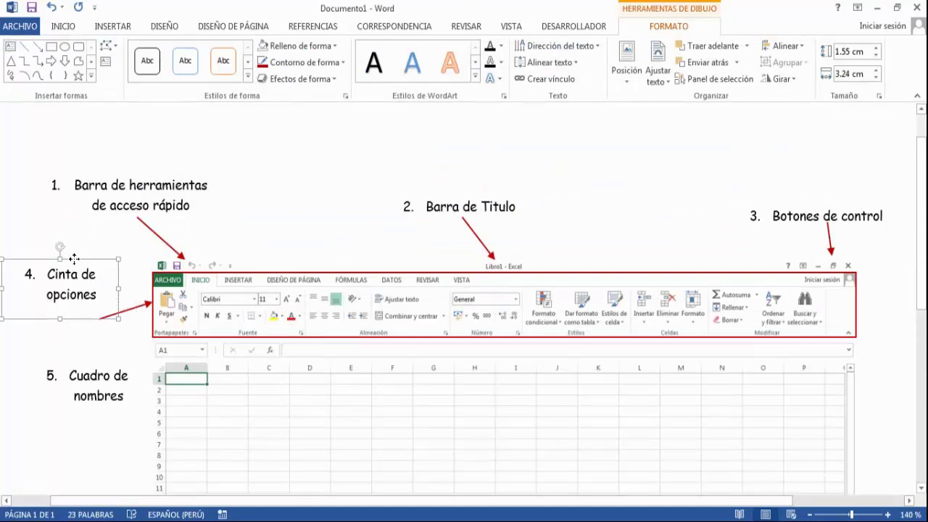
click(104, 320)
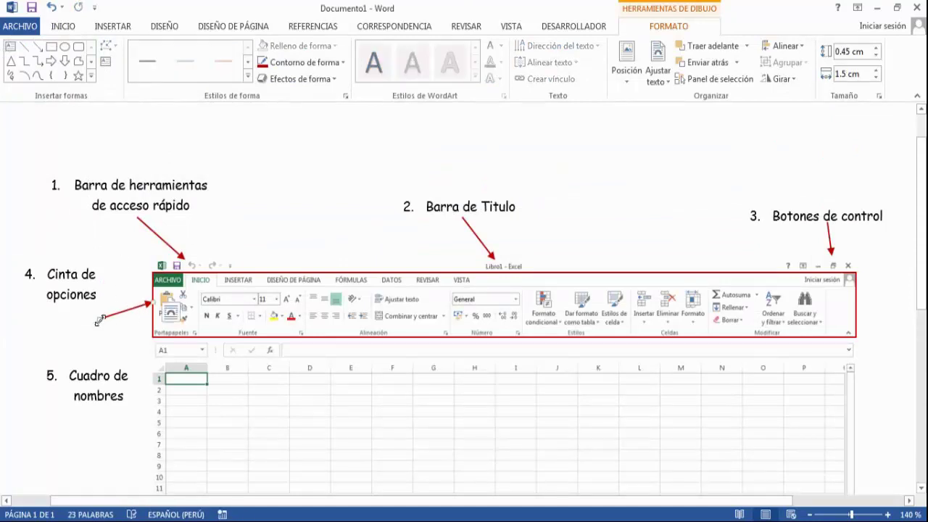
- Realign the Cinta de opciones arrow's tail and nudge the Cuadro de nombres label up and left
drag(100, 320, 97, 286)
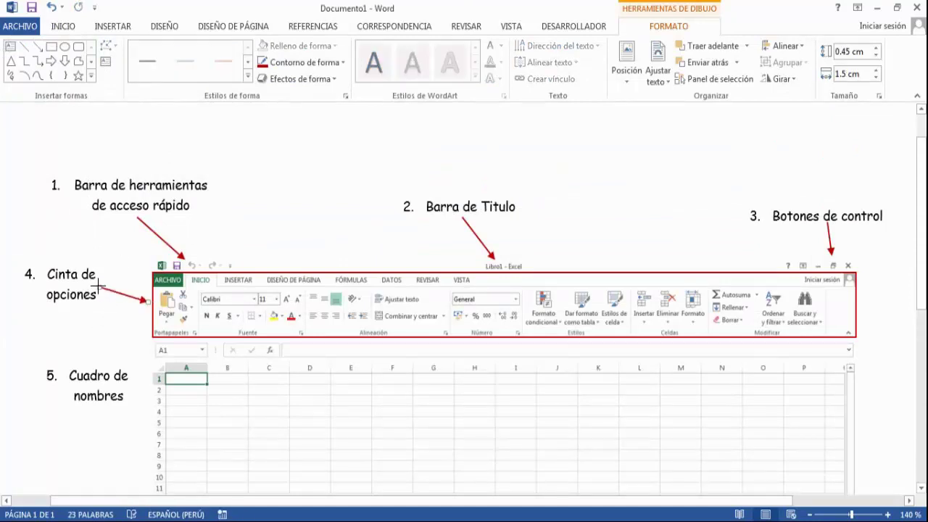
click(105, 355)
drag(108, 356, 77, 331)
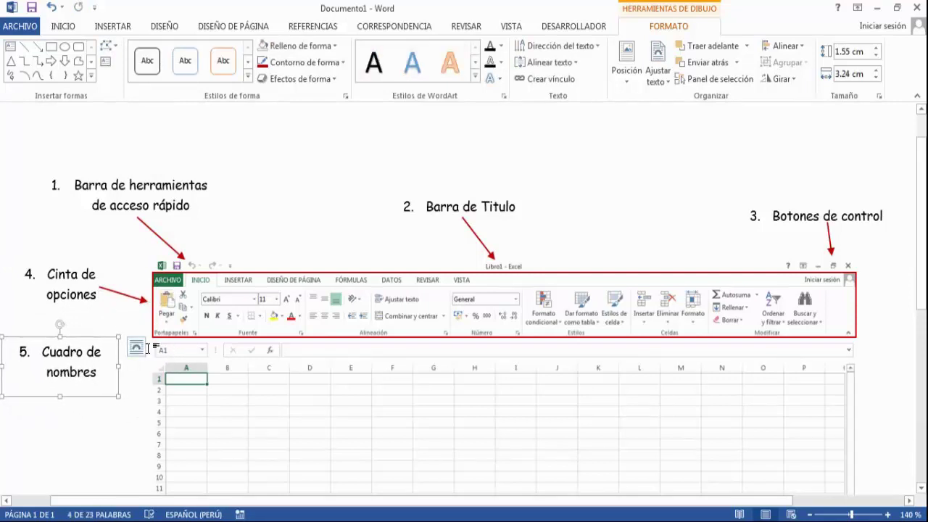
- Copy the red arrow down so it points from Cuadro de nombres to the name box
click(114, 297)
mouse_move(113, 298)
mouse_down()
mouse_move(119, 369)
mouse_move(153, 355)
mouse_up()
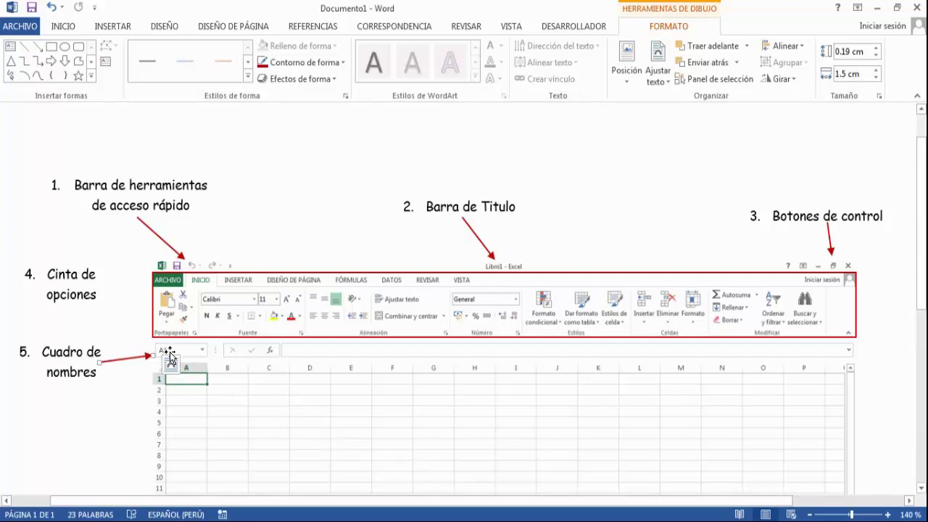
click(127, 408)
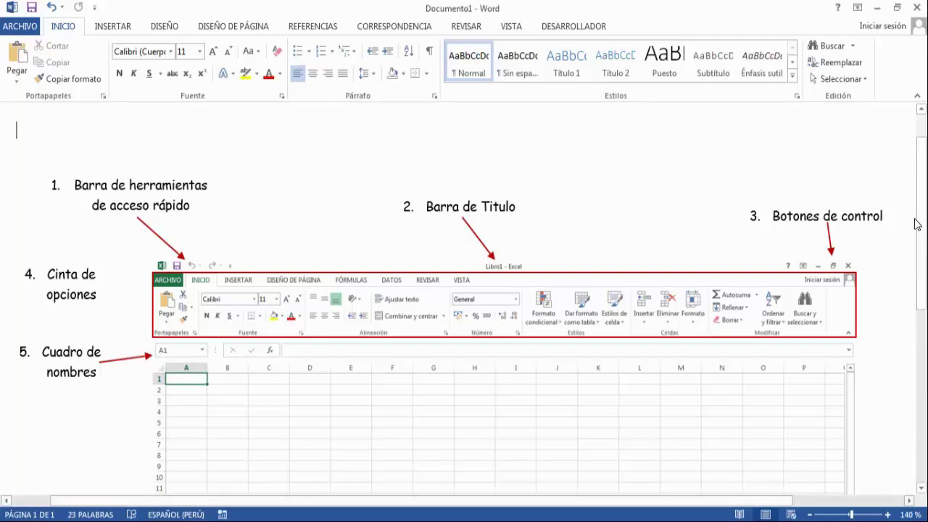
drag(918, 227, 921, 253)
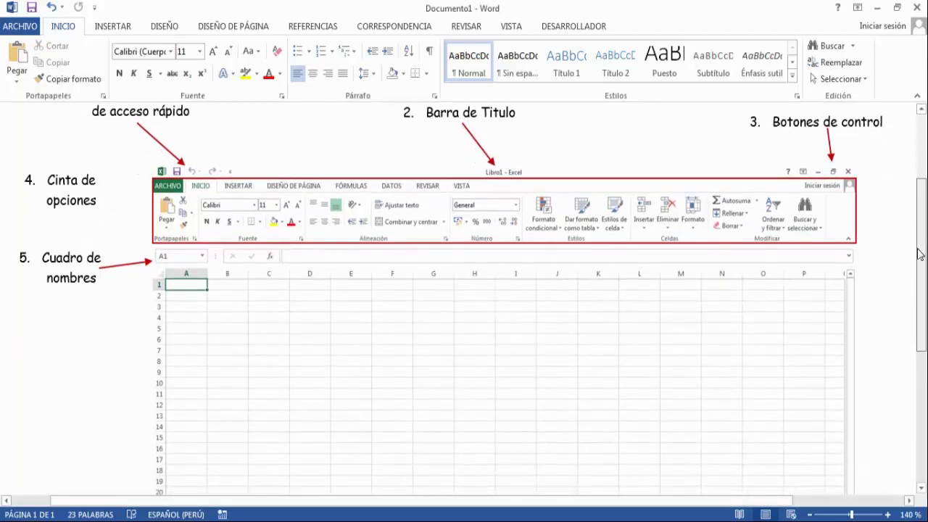
- Duplicate the Cuadro de nombres label onto the sheet screenshot and widen it
click(47, 286)
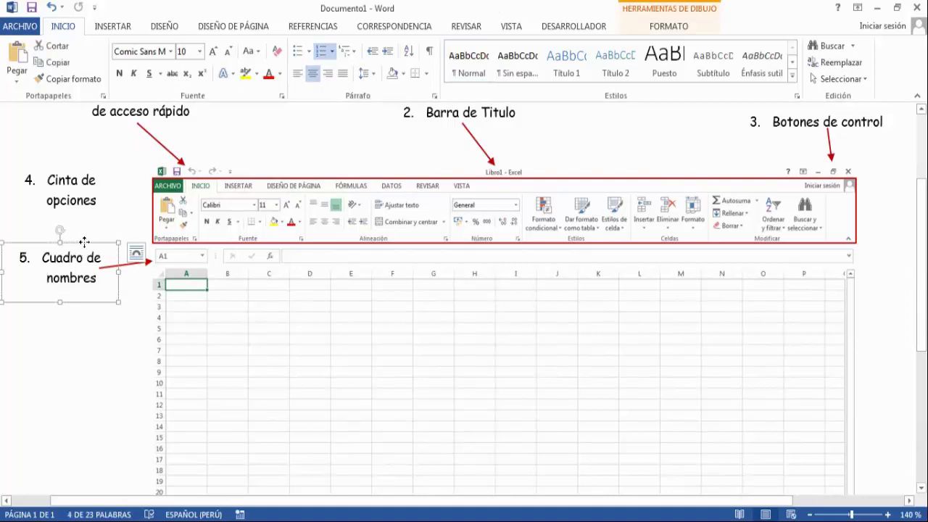
mouse_move(78, 245)
ctrl+mouse_down()
mouse_move(351, 303)
mouse_move(328, 295)
ctrl+mouse_up()
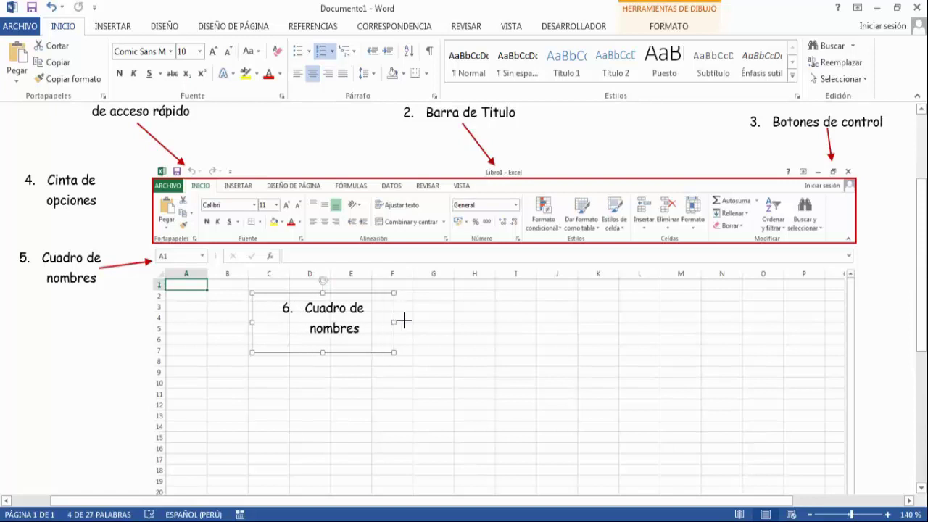
drag(369, 320, 412, 320)
- Change the copied label's text to '6. Barra de fórmulas' with the accented ó
click(396, 309)
key(BackSpace)
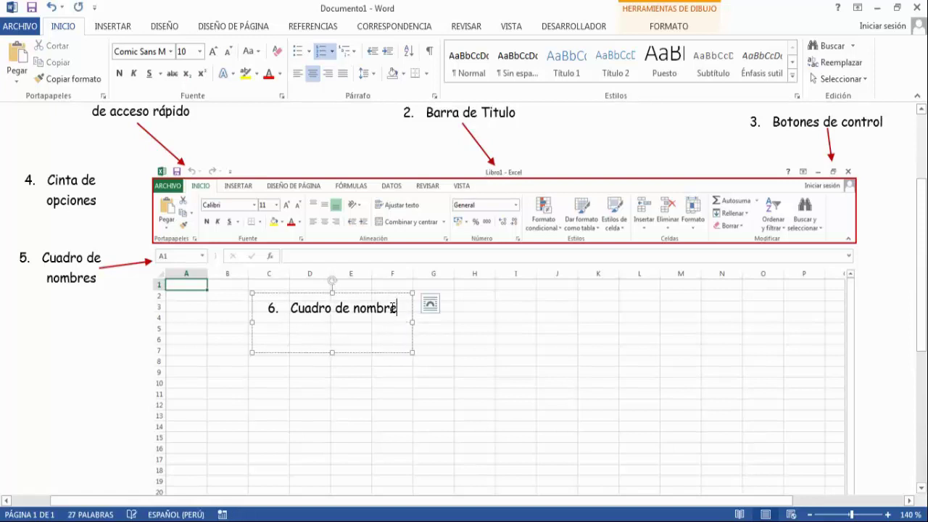
key(BackSpace)
key(BackSpace)
key(BackSpace)
key(BackSpace)
key(BackSpace)
key(BackSpace)
key(BackSpace)
key(BackSpace)
key(BackSpace)
key(BackSpace)
key(BackSpace)
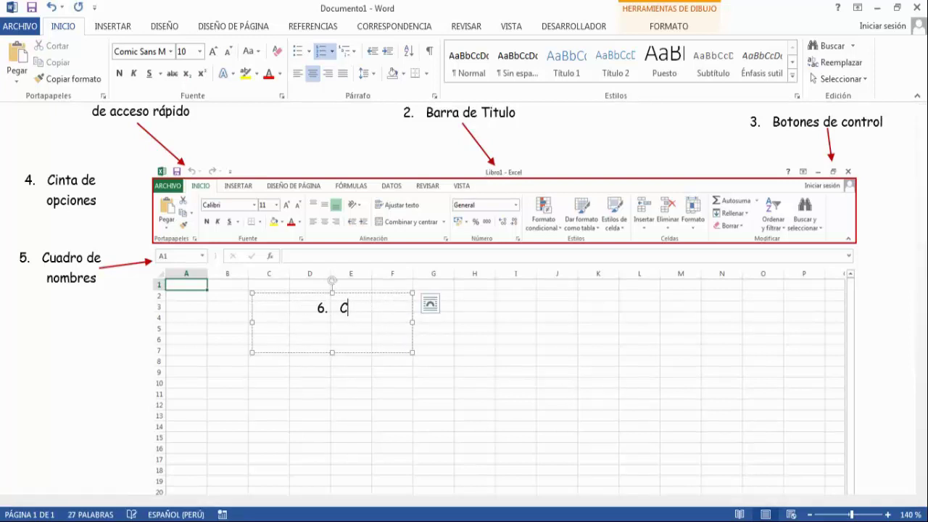
key(BackSpace)
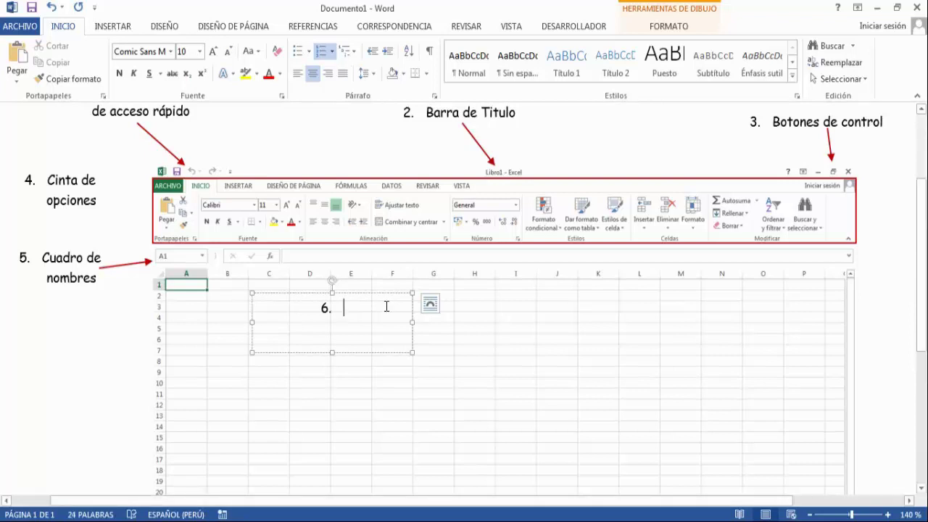
text(Ba)
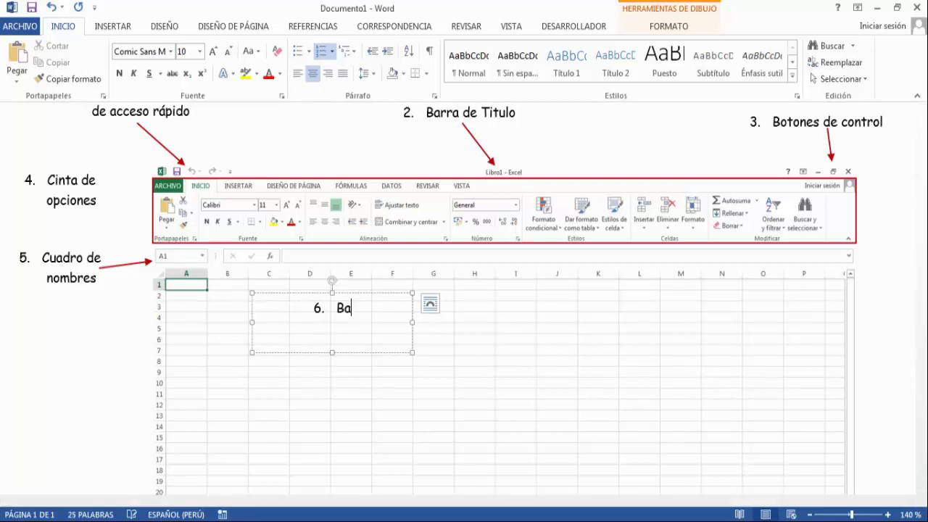
text(rra)
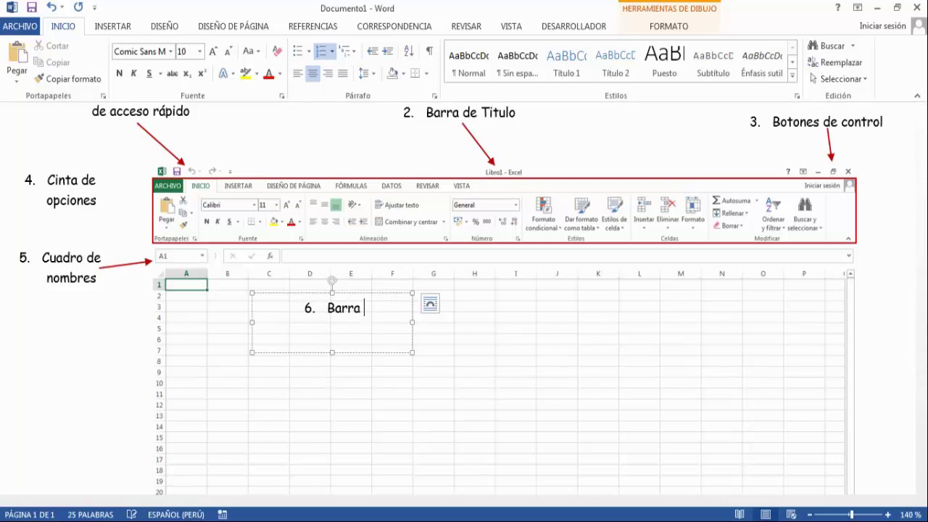
text( de form)
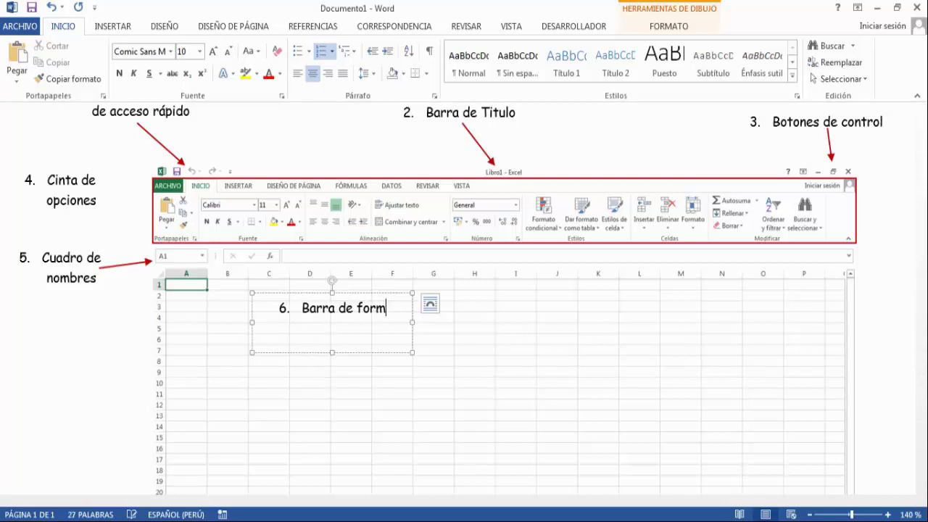
text(ulas)
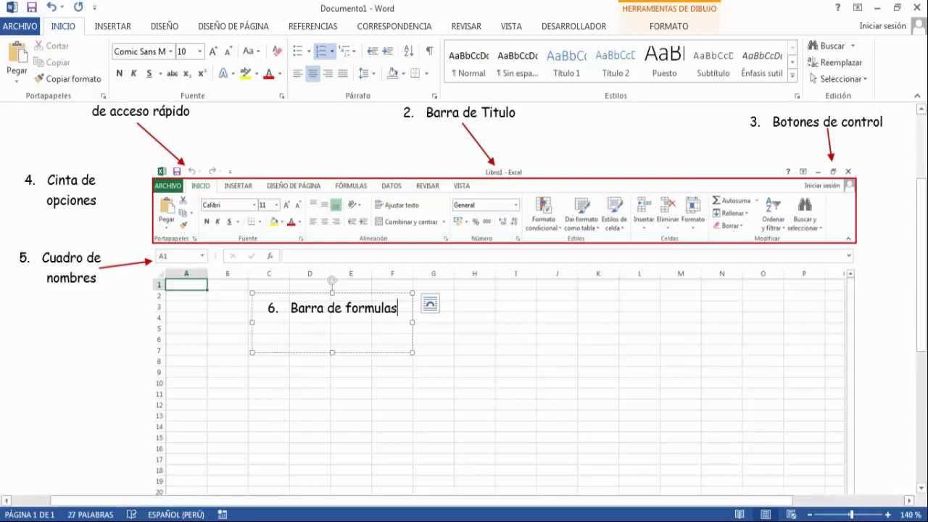
click(358, 312)
key(BackSpace)
text(ó)
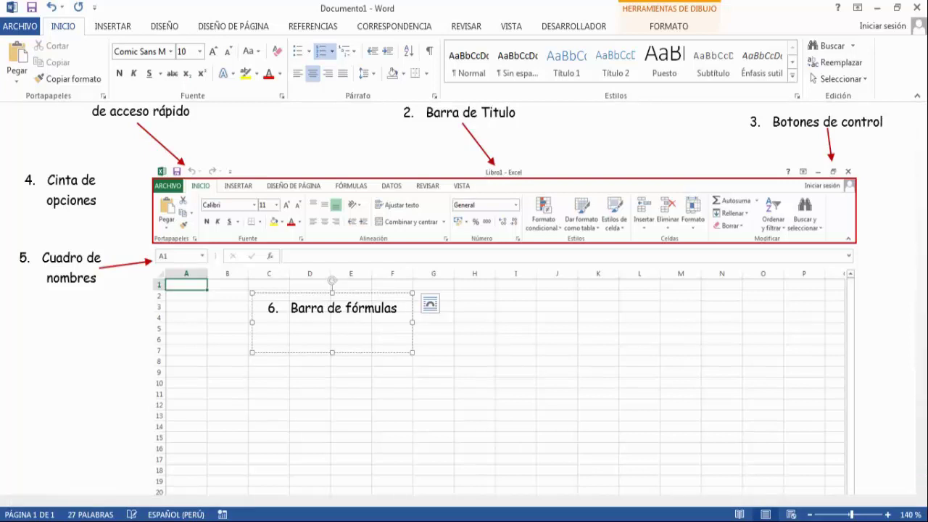
- Shorten the Barra de fórmulas box to its text and add a red arrow to the formula bar
drag(332, 352, 333, 323)
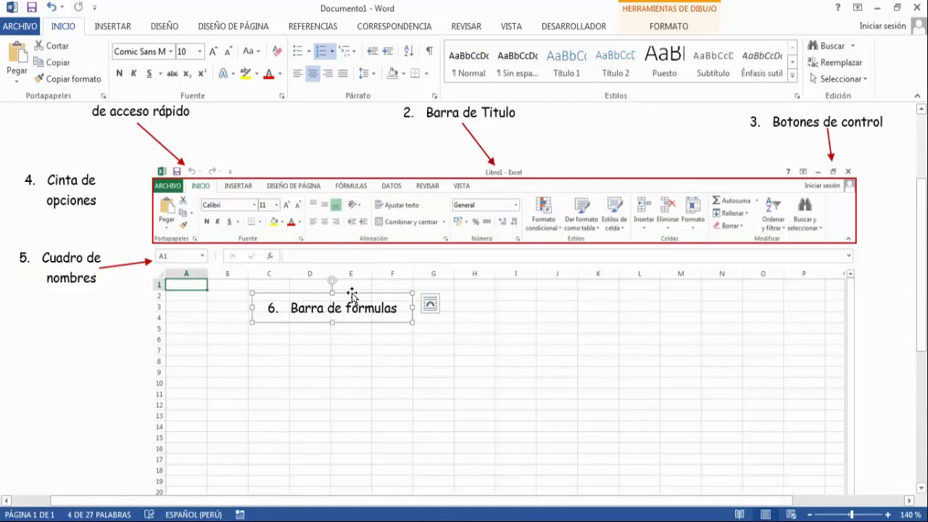
click(139, 263)
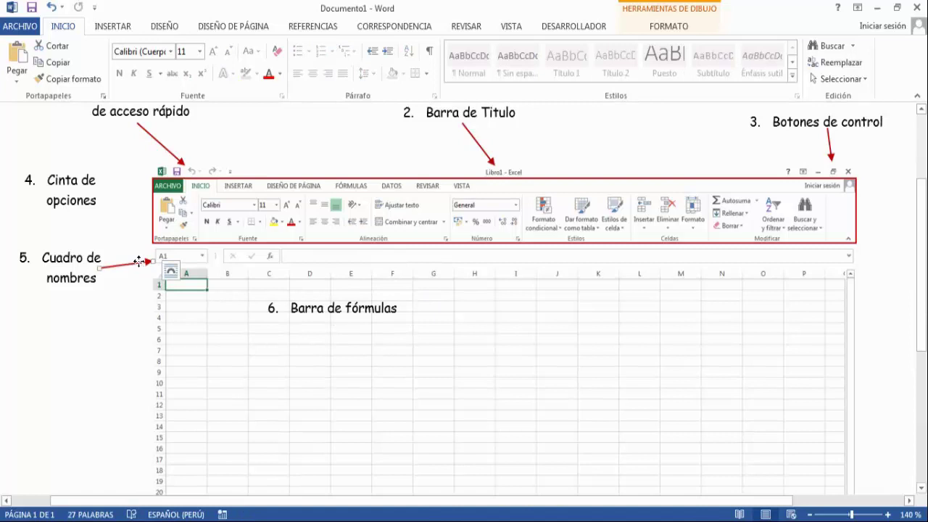
drag(138, 261, 360, 293)
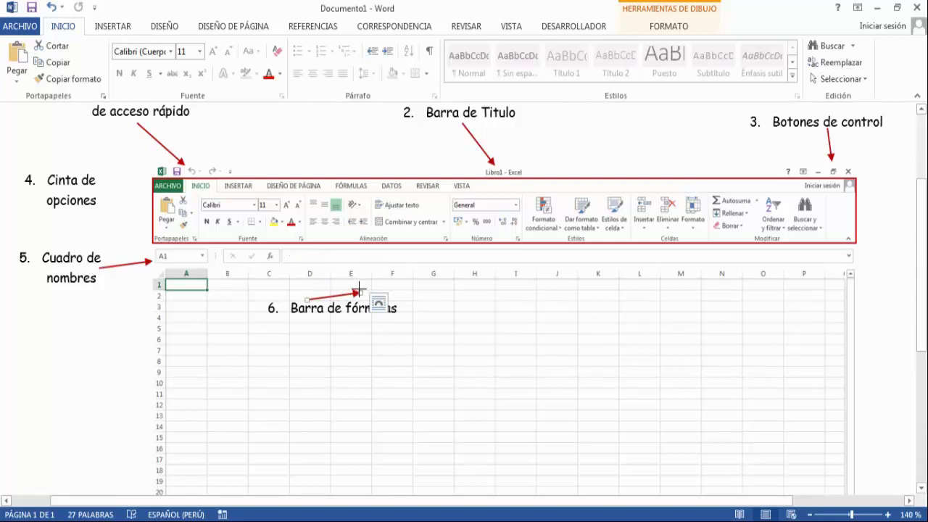
drag(359, 291, 295, 257)
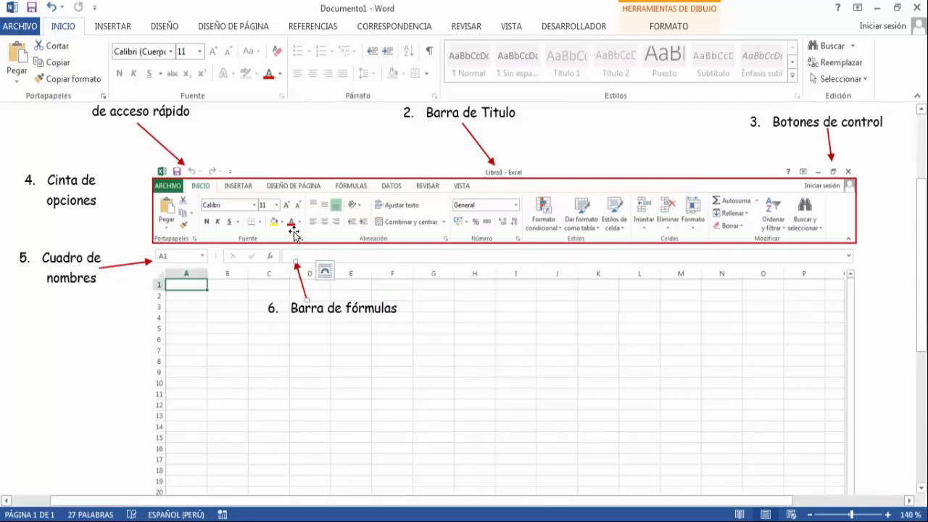
drag(293, 261, 290, 256)
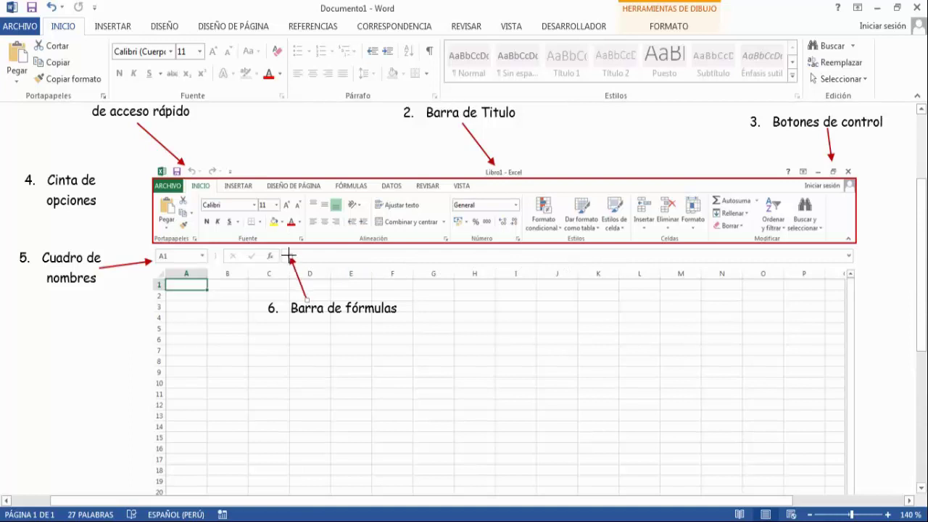
click(438, 301)
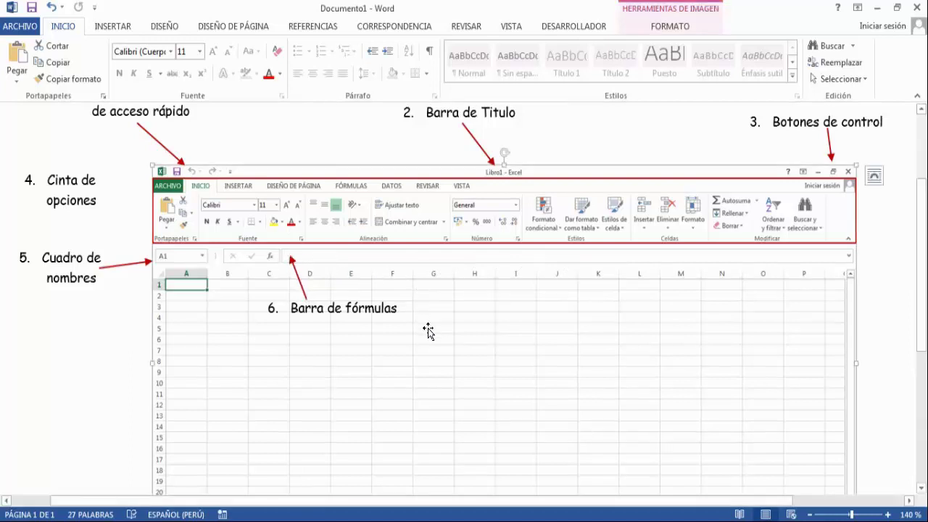
click(388, 311)
- Copy the Barra de fórmulas label to the sheet's right side and retitle it '7. Hoja de cálculo'
click(388, 294)
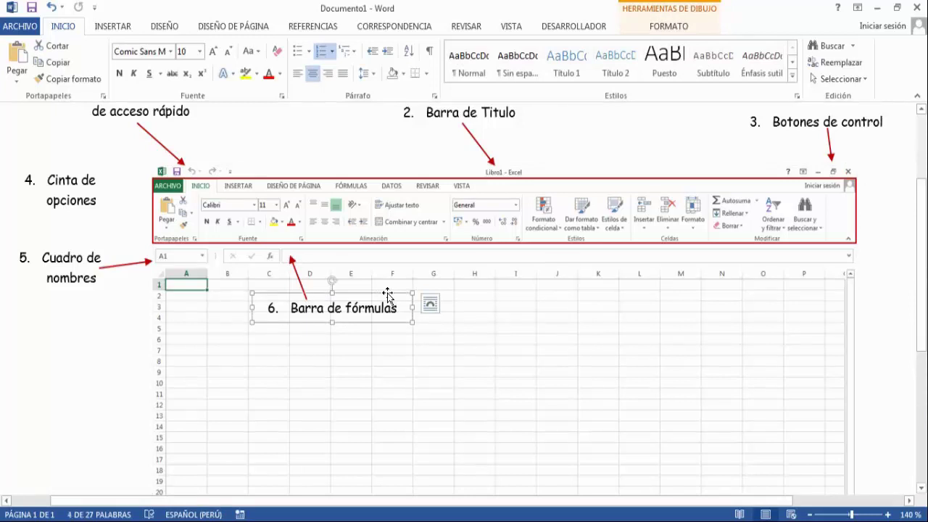
mouse_move(388, 296)
mouse_down()
mouse_move(770, 312)
mouse_move(755, 308)
mouse_up()
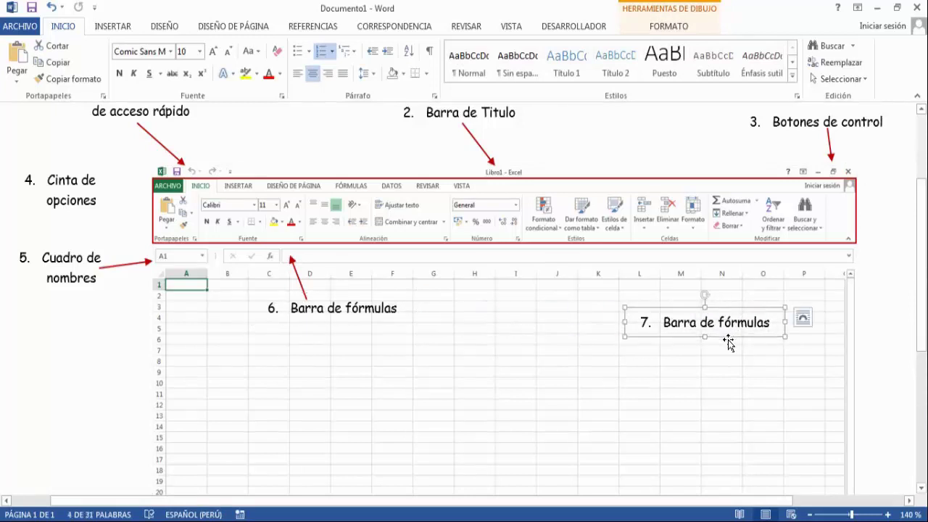
click(773, 324)
key(ctrl+BackSpace)
key(ctrl+BackSpace)
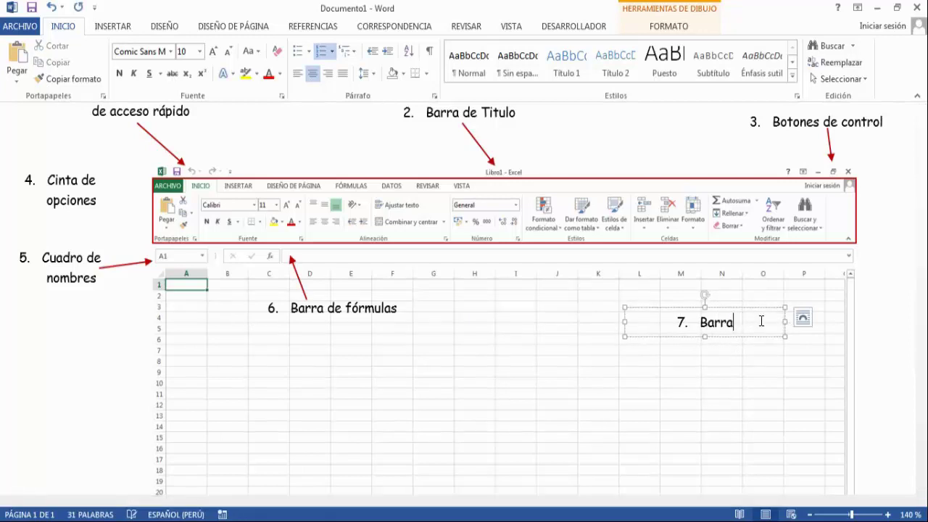
key(BackSpace)
key(BackSpace)
key(BackSpace)
key(BackSpace)
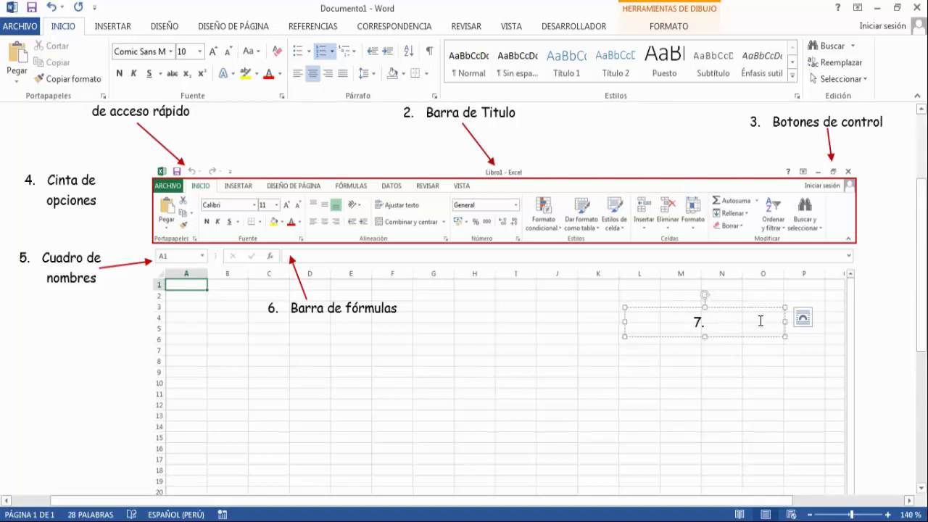
text(Hoja de )
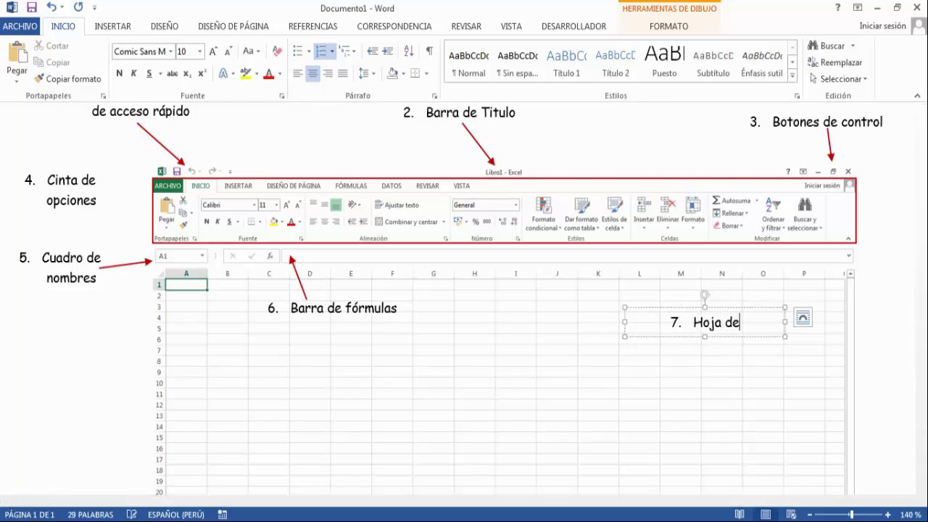
text(calcul)
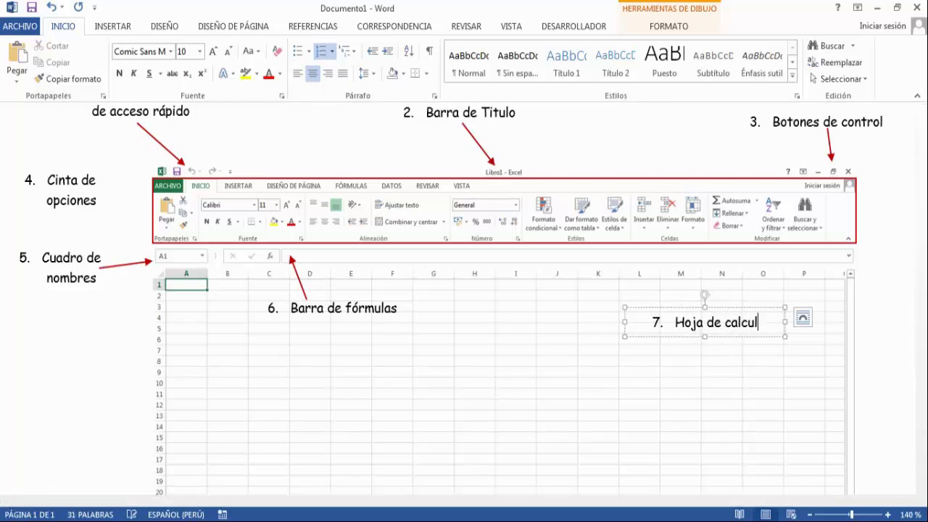
text(o)
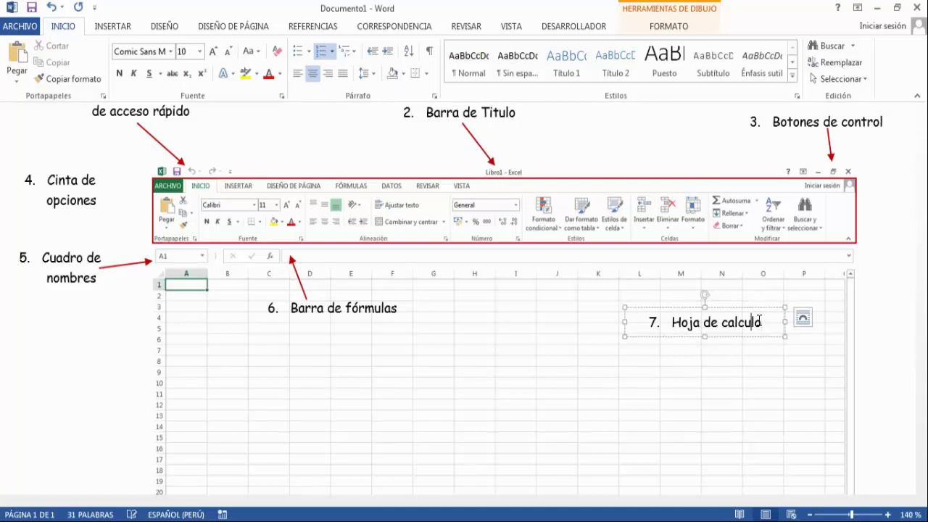
key(BackSpace)
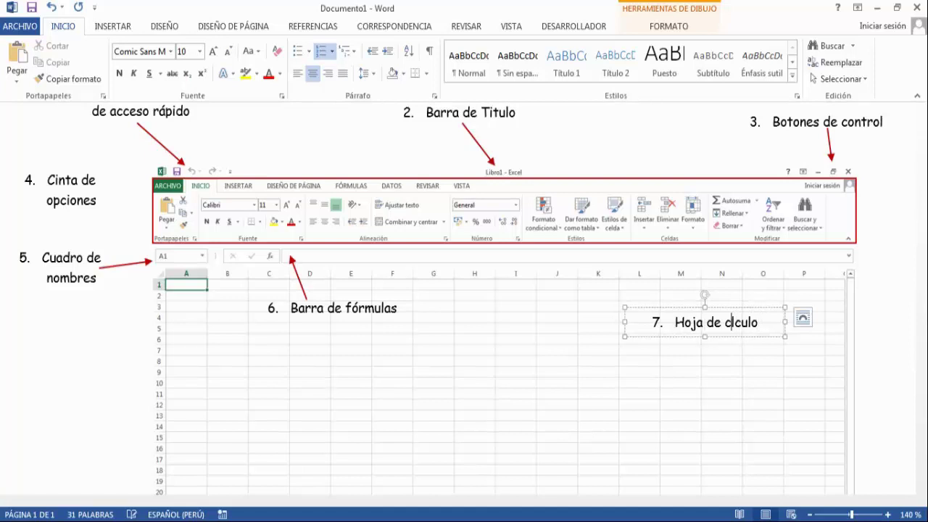
text(ál)
click(766, 398)
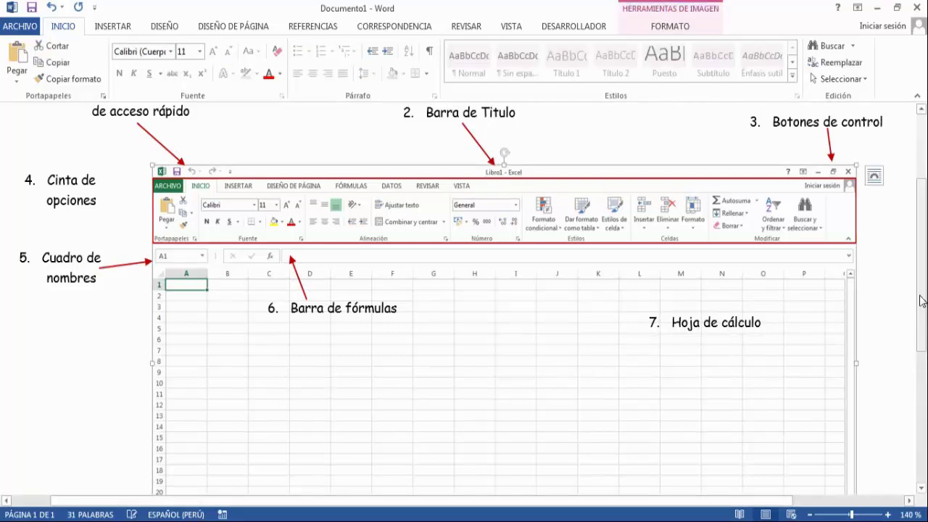
scroll(923, 288, down, 1)
scroll(922, 288, down, 2)
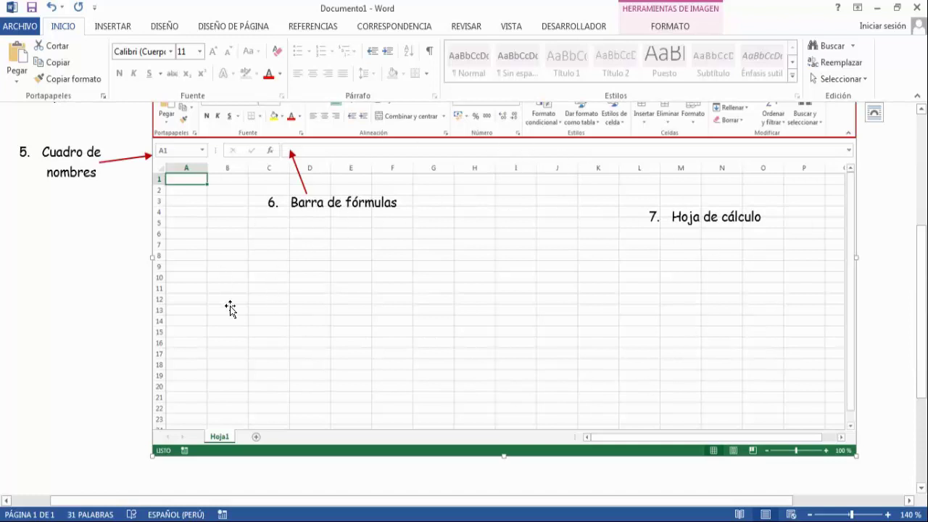
- Copy the Hoja de cálculo label lower on the sheet as '8. Área de trabajo', fixing Área's accent
click(708, 226)
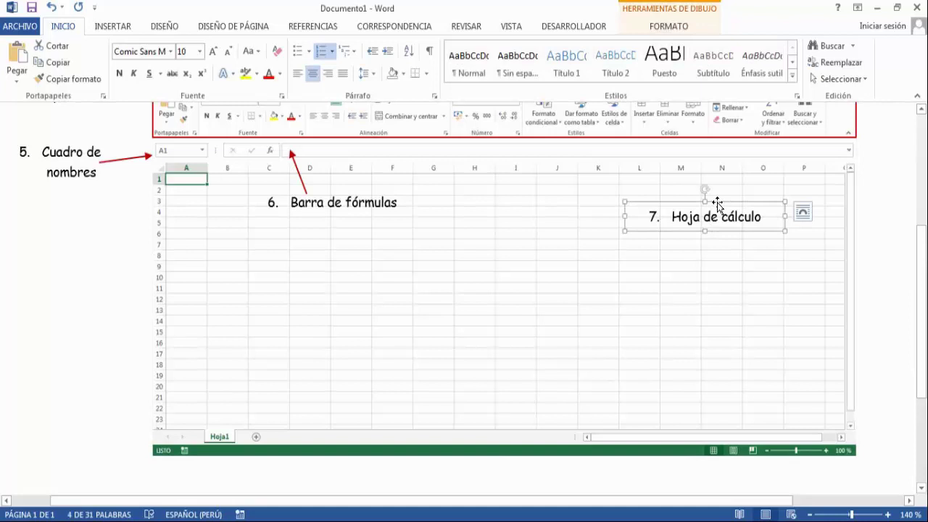
drag(717, 204, 400, 278)
click(447, 290)
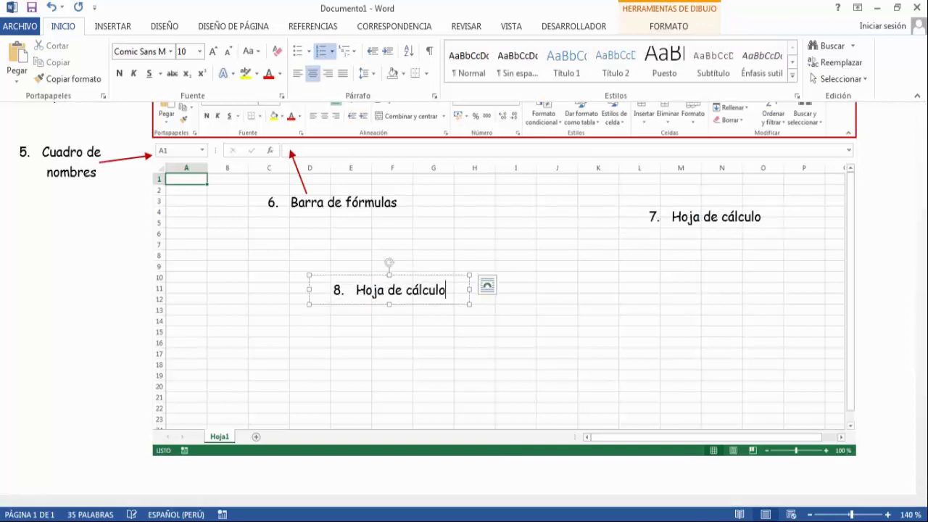
key(BackSpace)
key(BackSpace)
key(BackSpace)
key(BackSpace)
key(BackSpace)
key(BackSpace)
key(BackSpace)
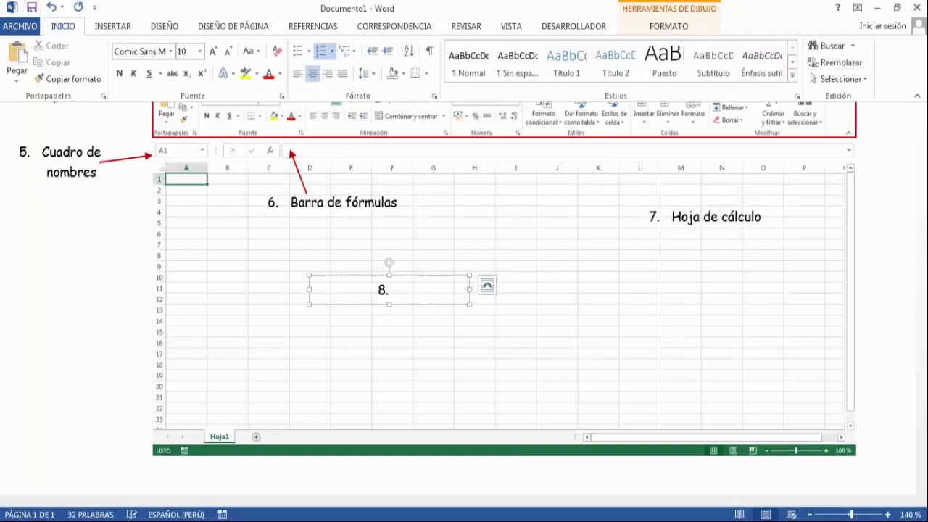
text(Area )
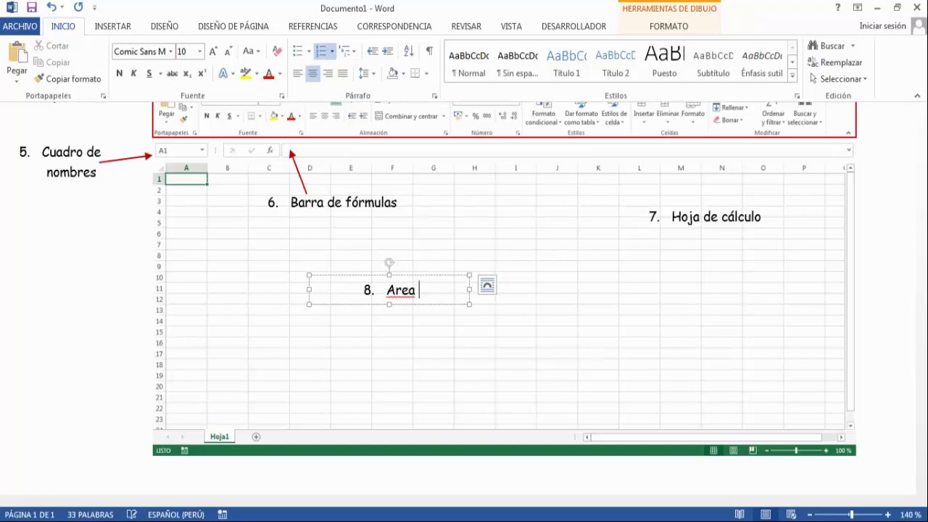
text(de tr)
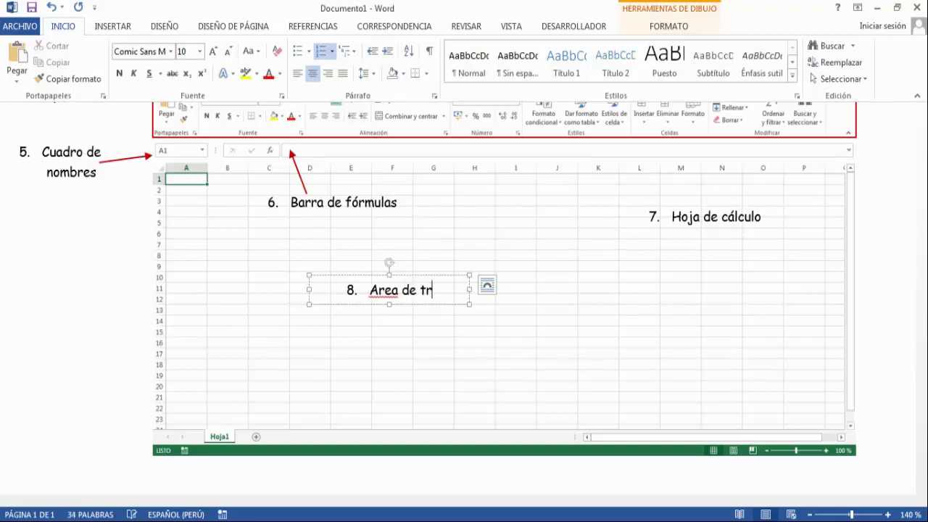
text(abajo)
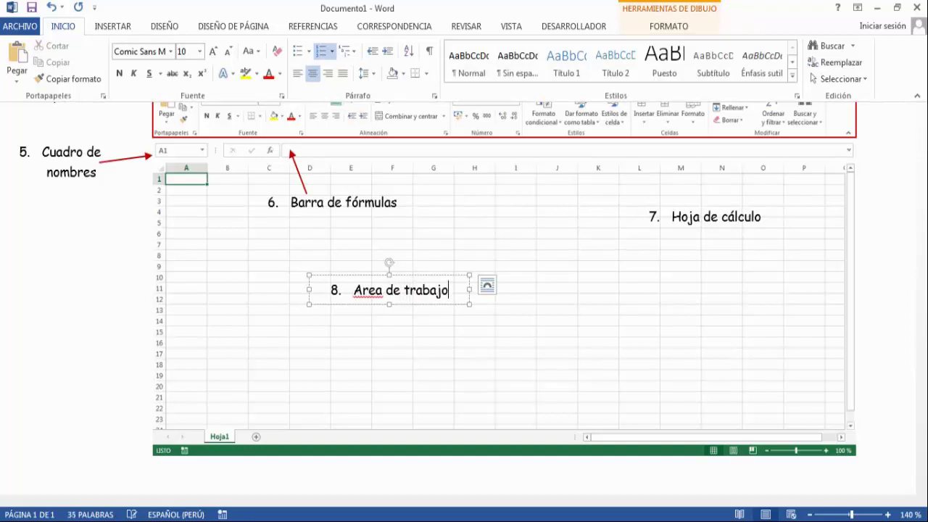
right_click(368, 291)
click(414, 319)
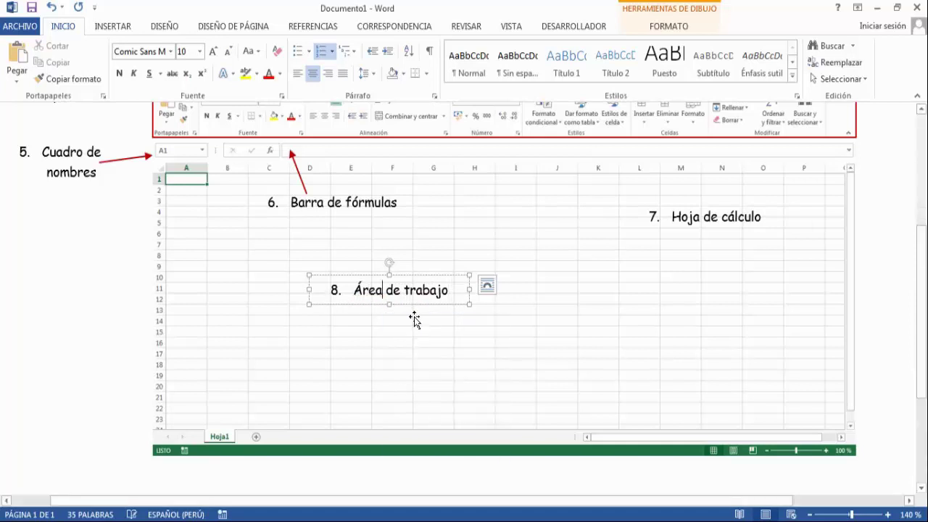
drag(439, 281, 429, 272)
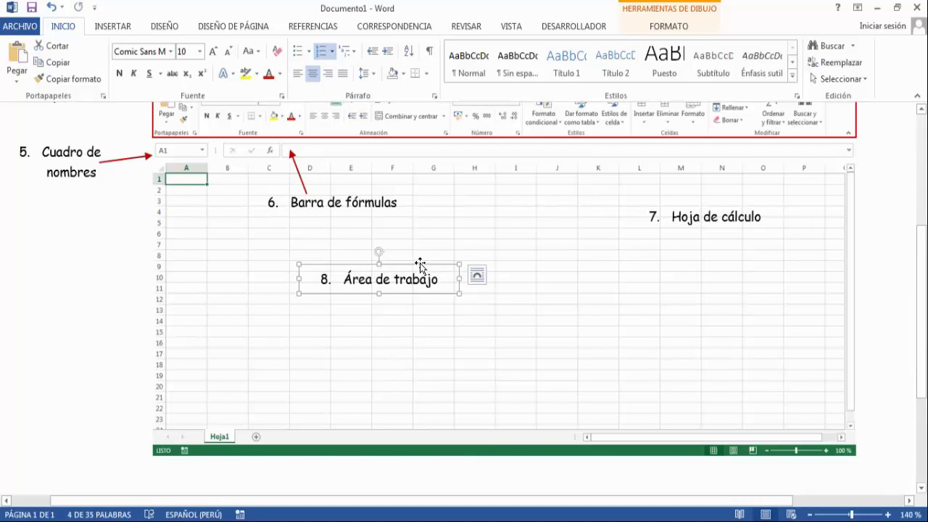
- Copy label 8 to the sheet's right side and change its text to '9. Barra de desplazamiento'
drag(419, 268, 775, 287)
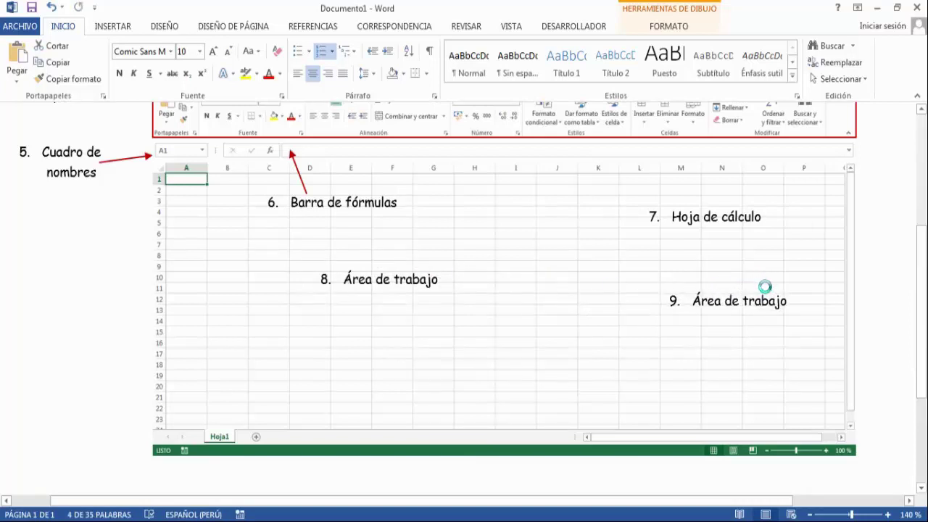
click(803, 301)
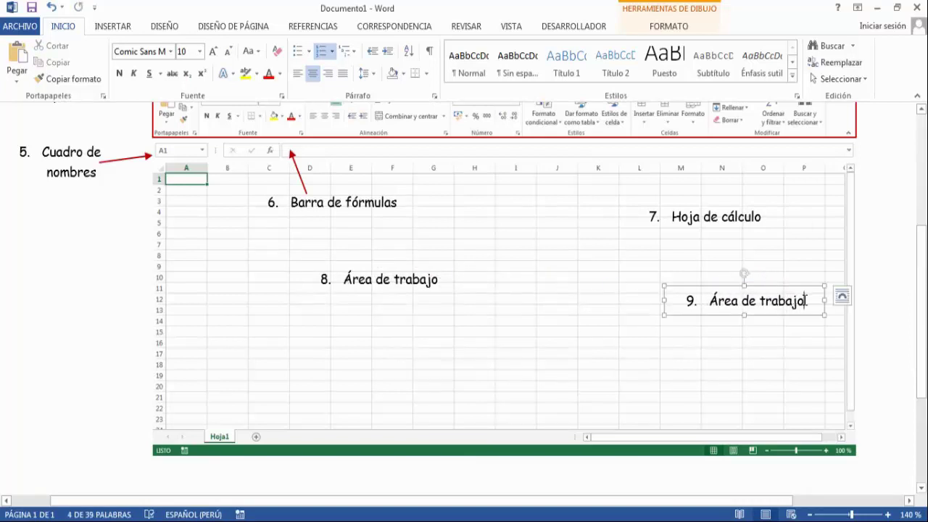
key(BackSpace)
key(BackSpace)
key(BackSpace)
key(BackSpace)
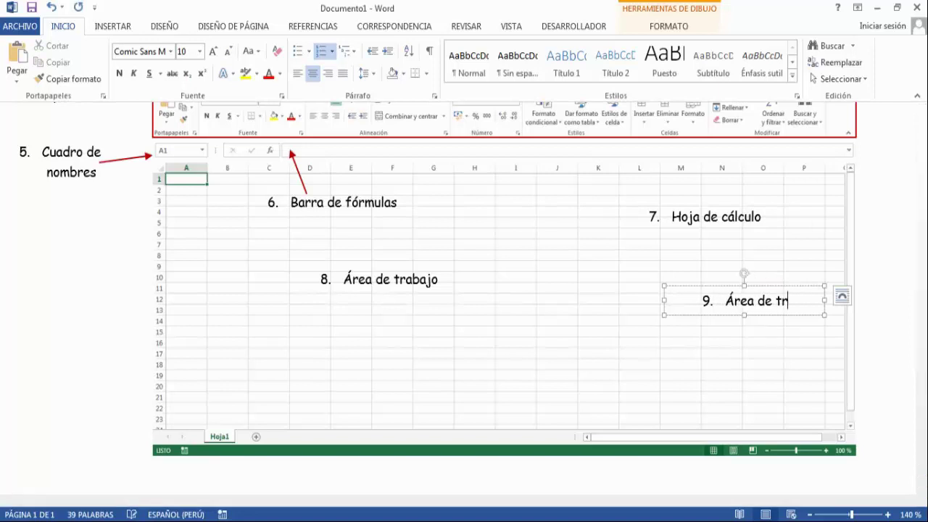
key(BackSpace)
key(BackSpace)
key(BackSpace)
key(BackSpace)
key(BackSpace)
key(BackSpace)
key(BackSpace)
key(BackSpace)
key(BackSpace)
key(BackSpace)
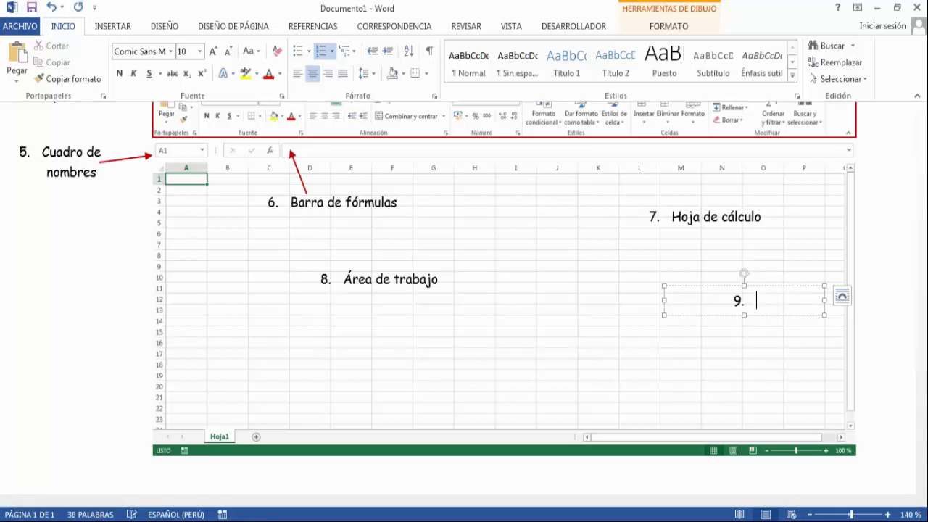
key(BackSpace)
text(Barr)
text(a de desp)
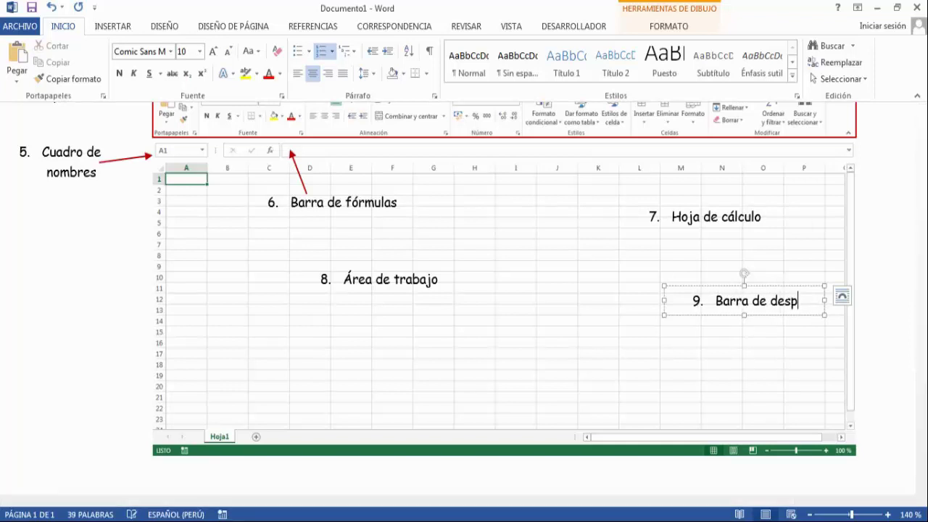
text(laza)
key(BackSpace)
key(BackSpace)
key(BackSpace)
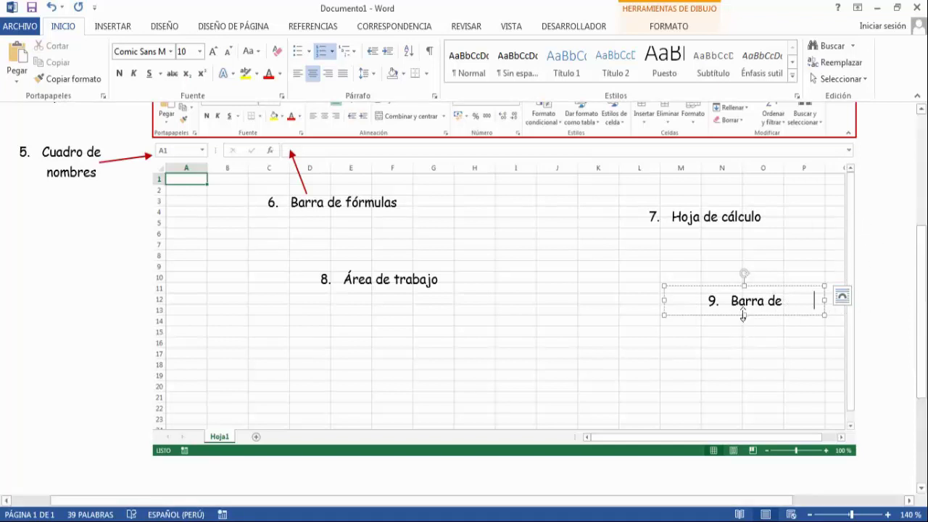
- Enlarge label 9 so desplazamiento fits on a second line and shift it slightly up-left
drag(742, 315, 743, 337)
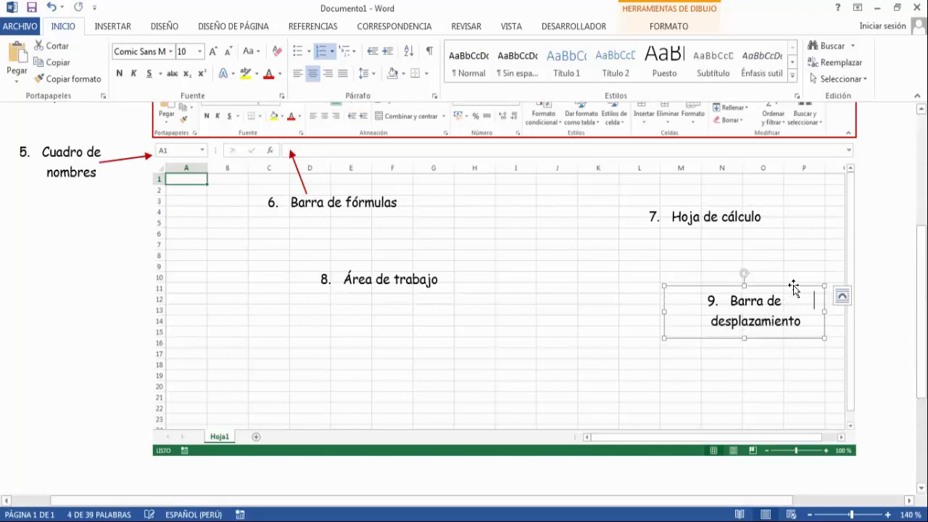
drag(794, 288, 775, 280)
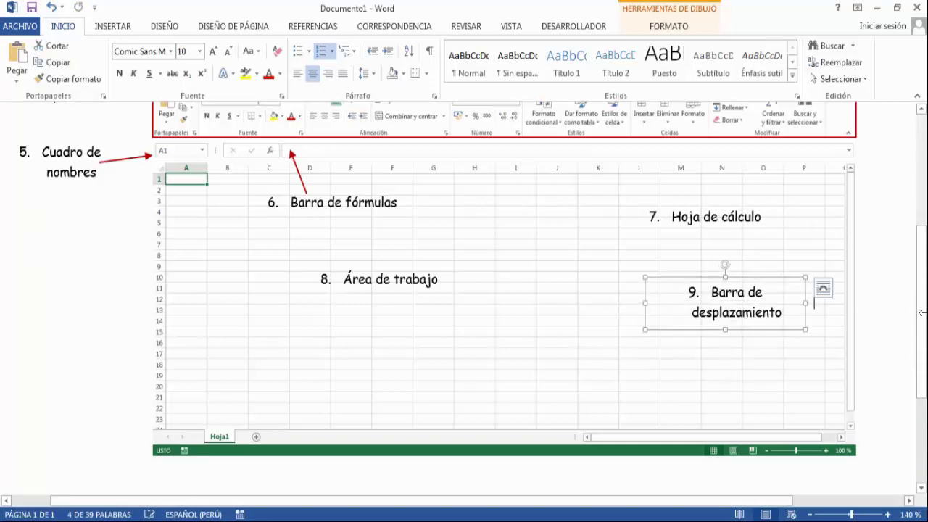
mouse_move(922, 312)
mouse_down()
mouse_move(926, 252)
mouse_move(924, 315)
mouse_up()
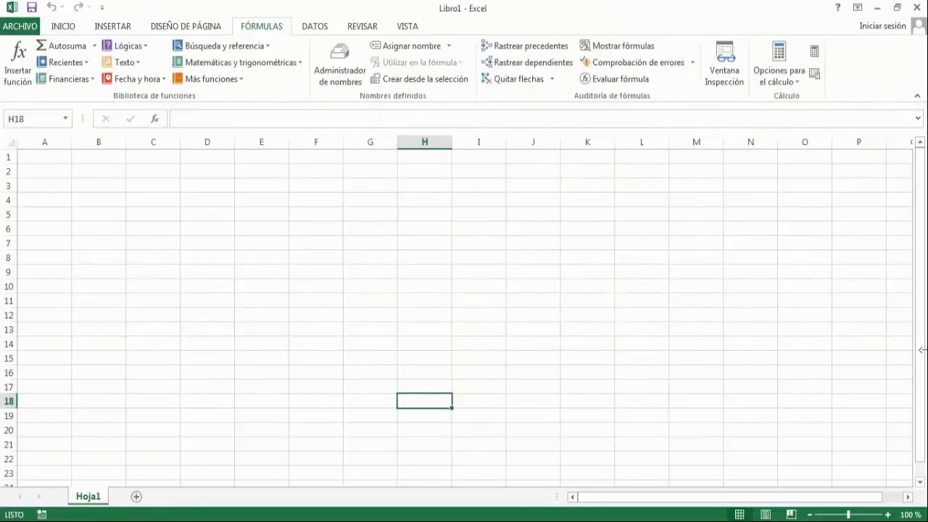
drag(921, 323, 923, 304)
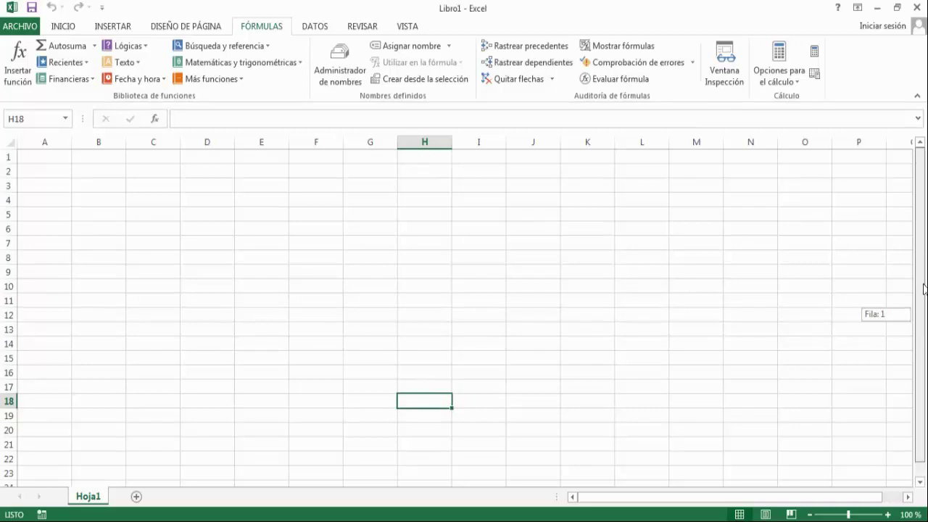
key(Down)
key(Down)
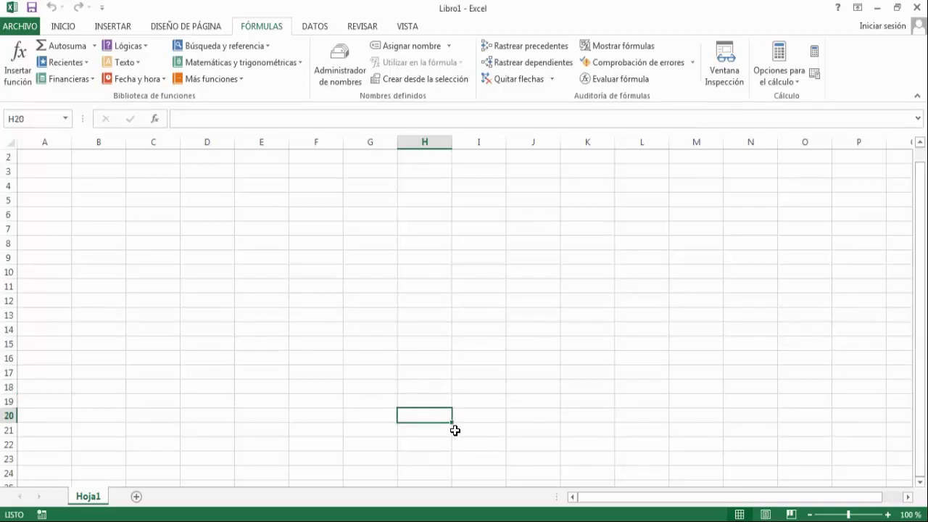
key(Down)
key(Down)
key(Down)
key(Down)
key(Down)
key(Down)
key(Down)
key(Down)
key(Down)
key(Down)
key(Down)
key(Down)
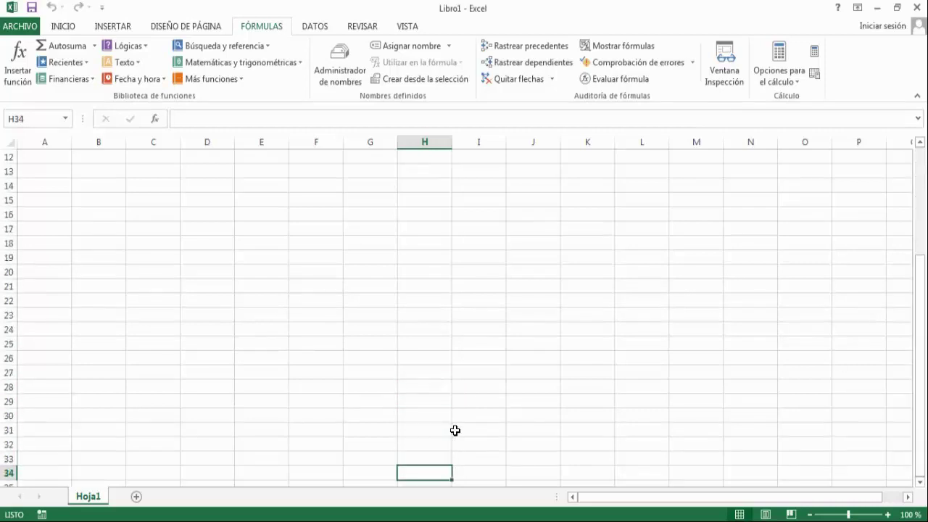
drag(919, 360, 921, 254)
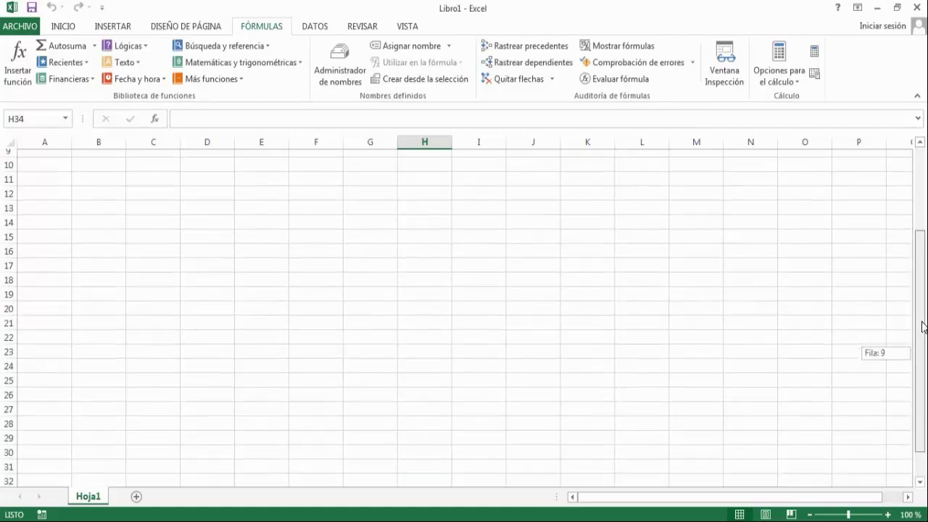
click(621, 189)
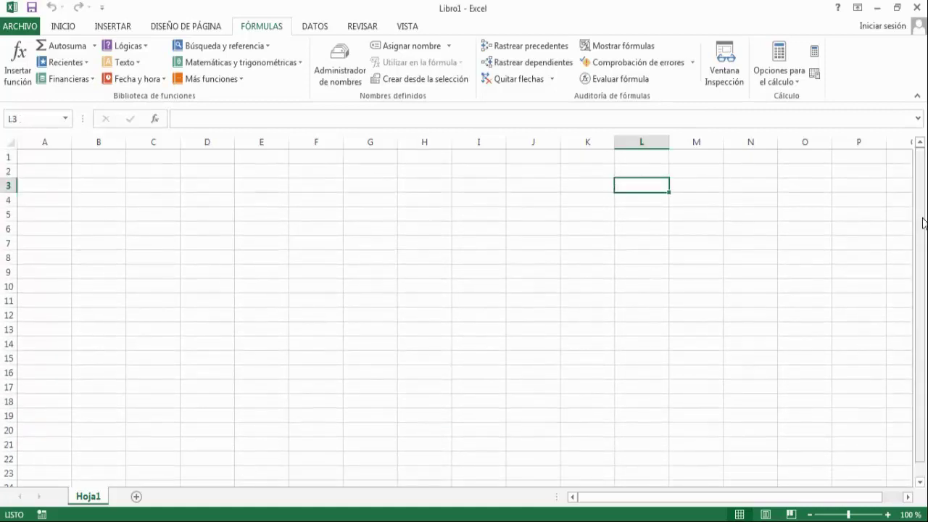
mouse_move(924, 221)
mouse_down()
mouse_move(923, 192)
mouse_move(922, 281)
mouse_up()
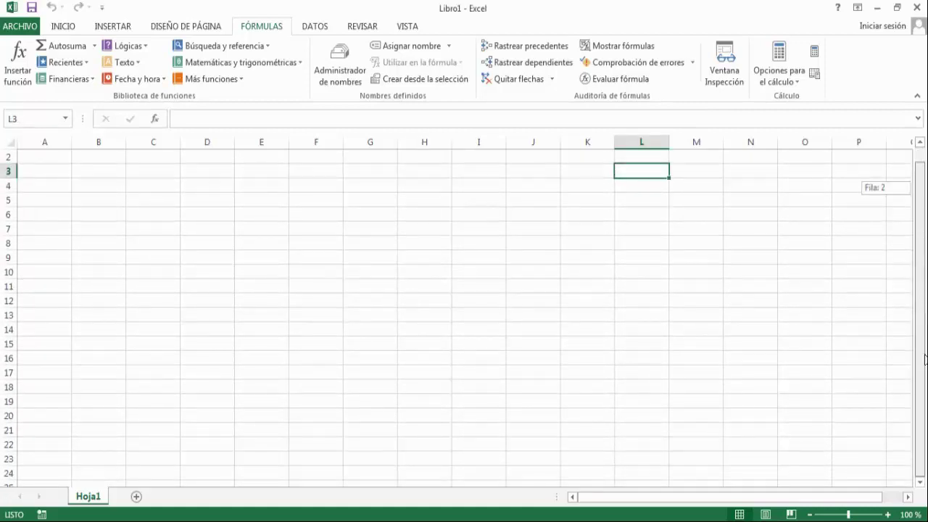
mouse_move(922, 242)
mouse_down()
mouse_move(924, 168)
mouse_move(915, 370)
mouse_up()
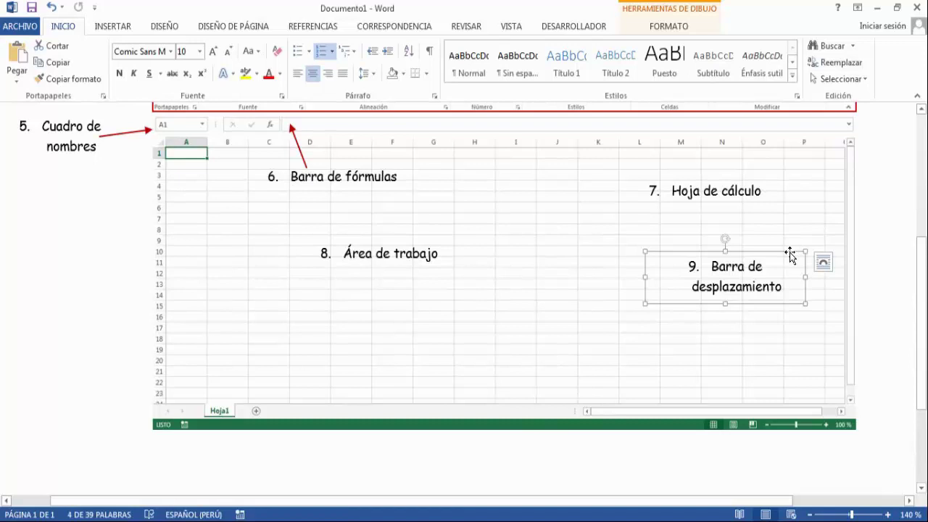
drag(791, 254, 791, 248)
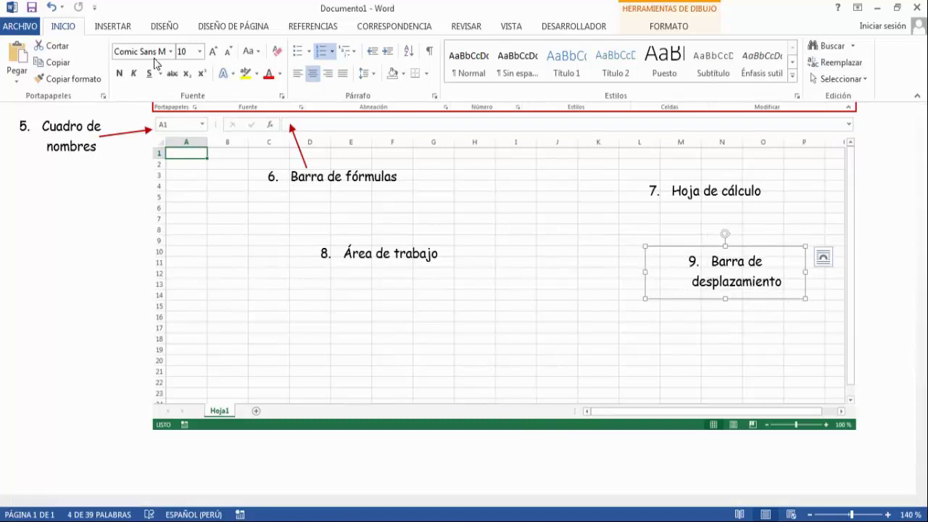
- Copy label 6's red arrow beside label 9, pointing at the vertical scrollbar
click(298, 145)
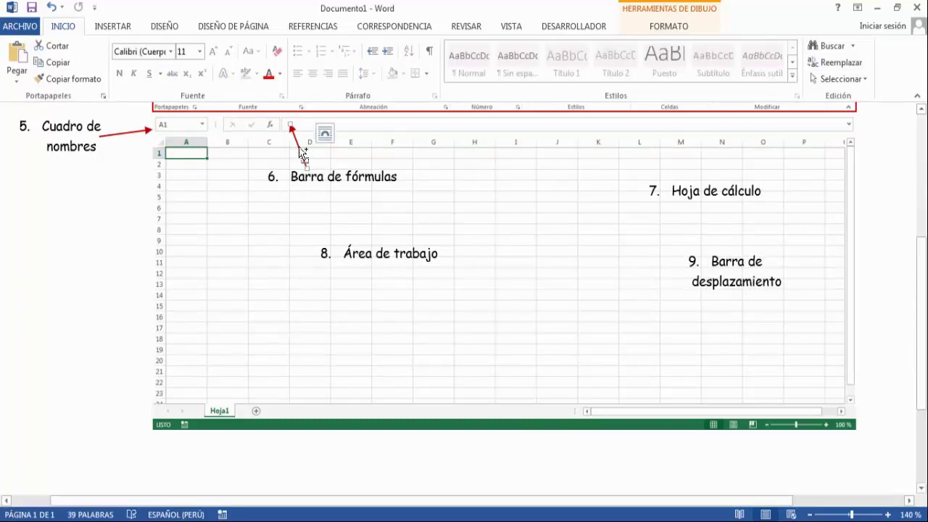
mouse_move(303, 154)
mouse_down()
mouse_move(865, 269)
mouse_move(770, 230)
mouse_move(754, 234)
mouse_move(766, 223)
mouse_move(847, 248)
mouse_up()
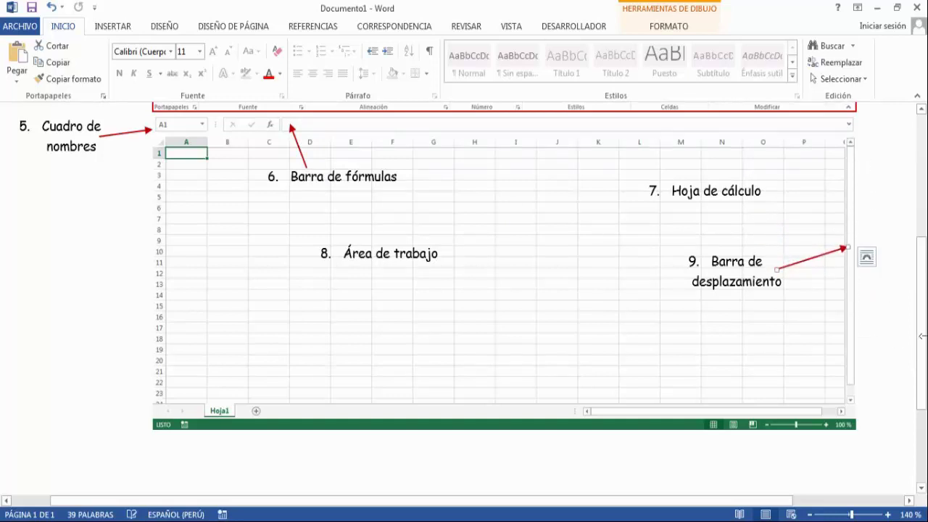
scroll(910, 325, up, 3)
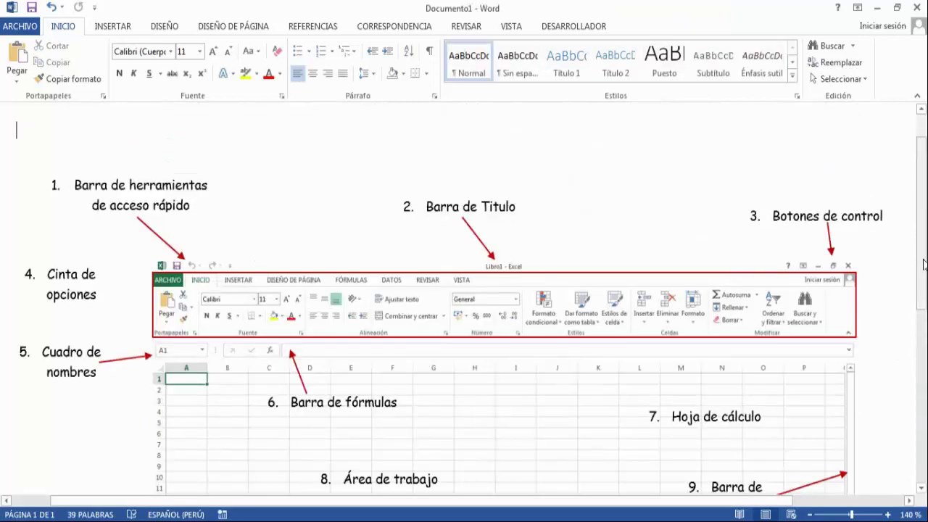
scroll(915, 301, down, 4)
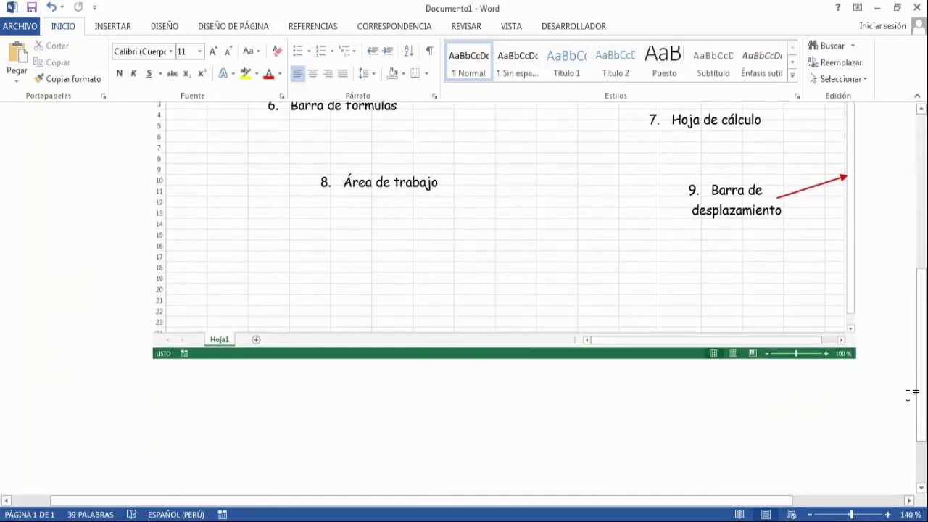
- Duplicate label 9 at the lower left and change its text to '10. Barra de estado'
click(742, 202)
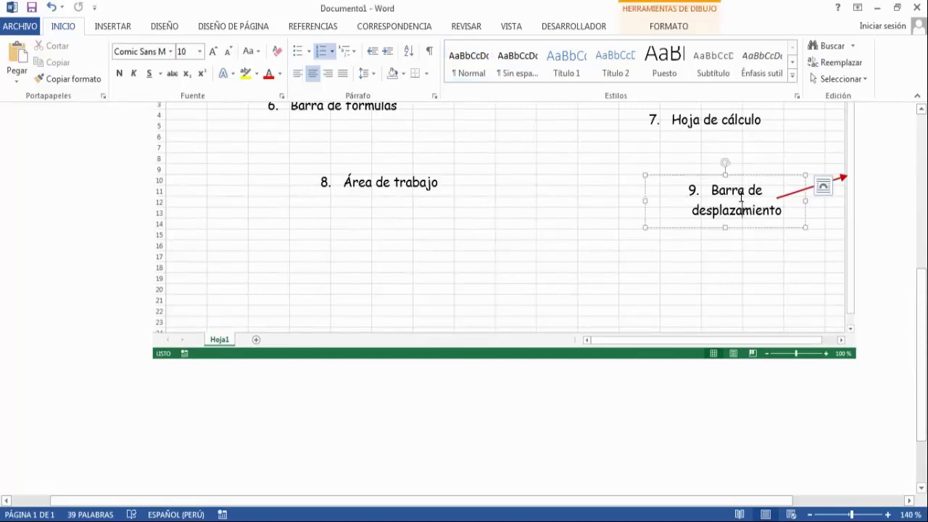
drag(738, 175, 249, 269)
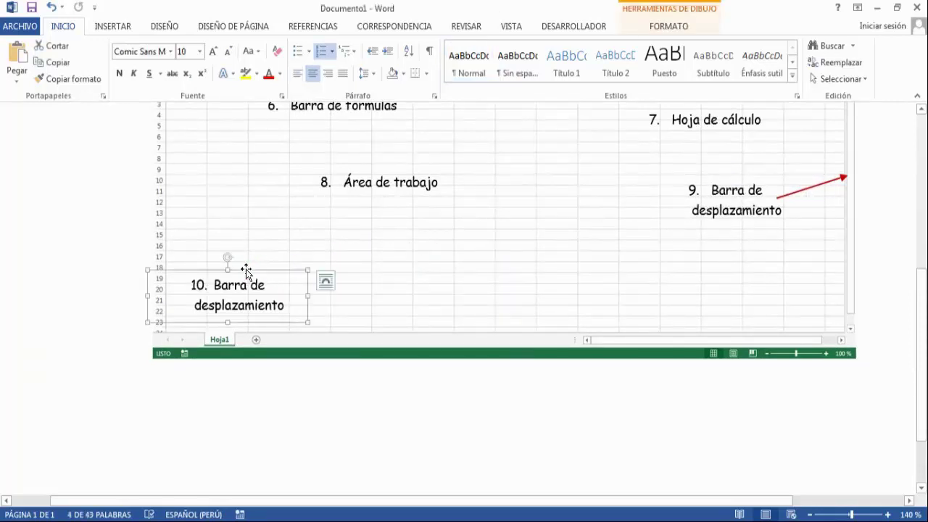
mouse_move(246, 269)
mouse_down()
mouse_move(337, 271)
mouse_move(286, 312)
mouse_move(242, 379)
mouse_move(122, 220)
mouse_move(111, 243)
mouse_up()
drag(144, 280, 120, 263)
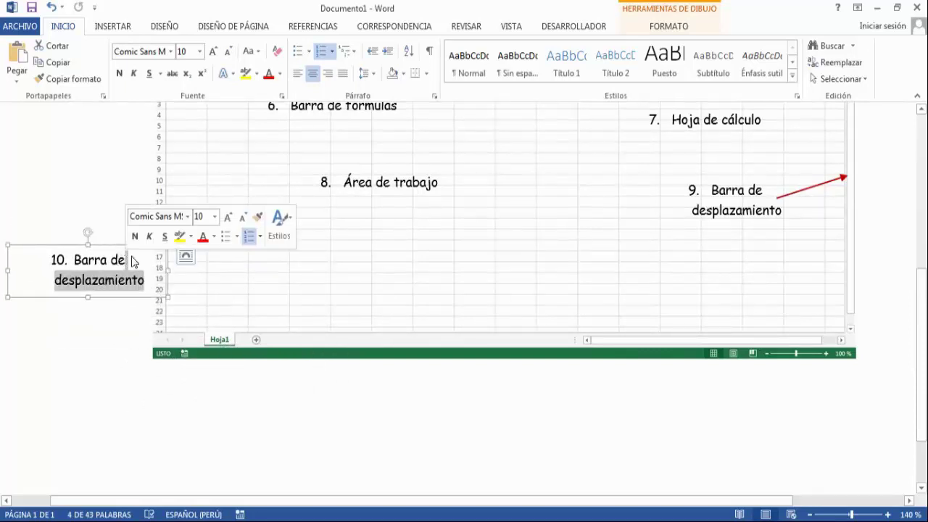
key(BackSpace)
text(e)
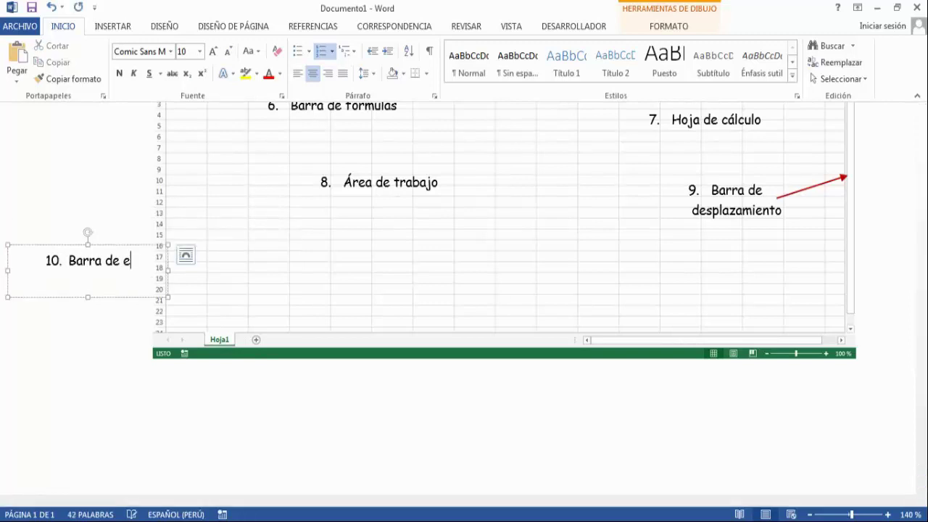
text(stado)
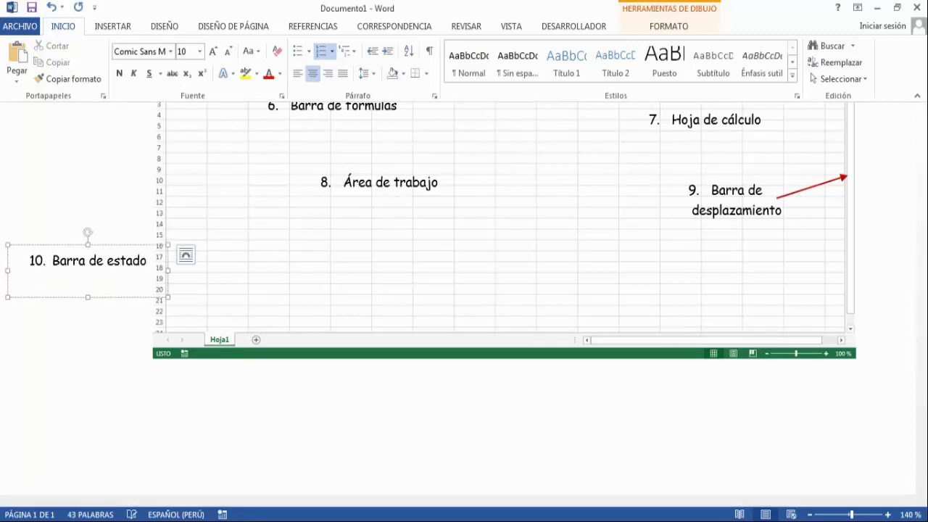
- Place the Barra de estado label beside the status bar with a copied red arrow pointing at it
mouse_move(135, 245)
mouse_down()
mouse_move(183, 273)
mouse_move(139, 290)
mouse_up()
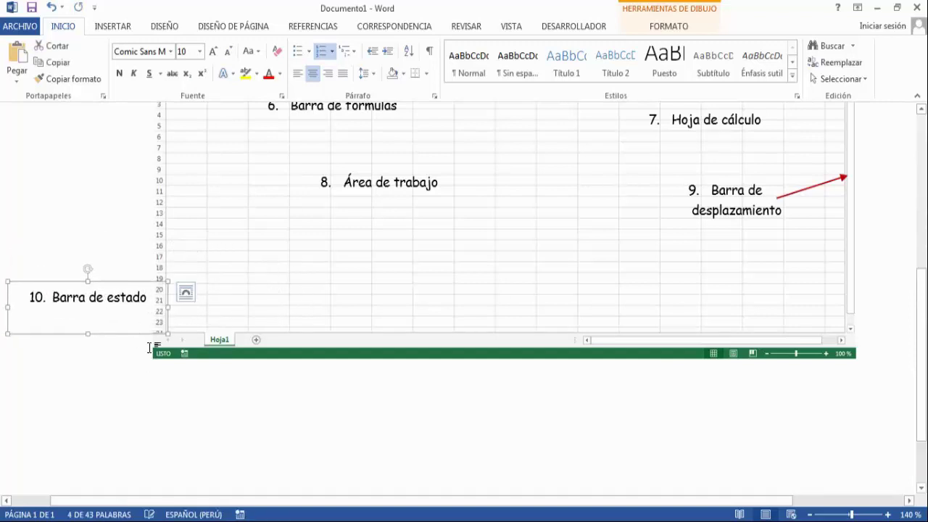
click(799, 188)
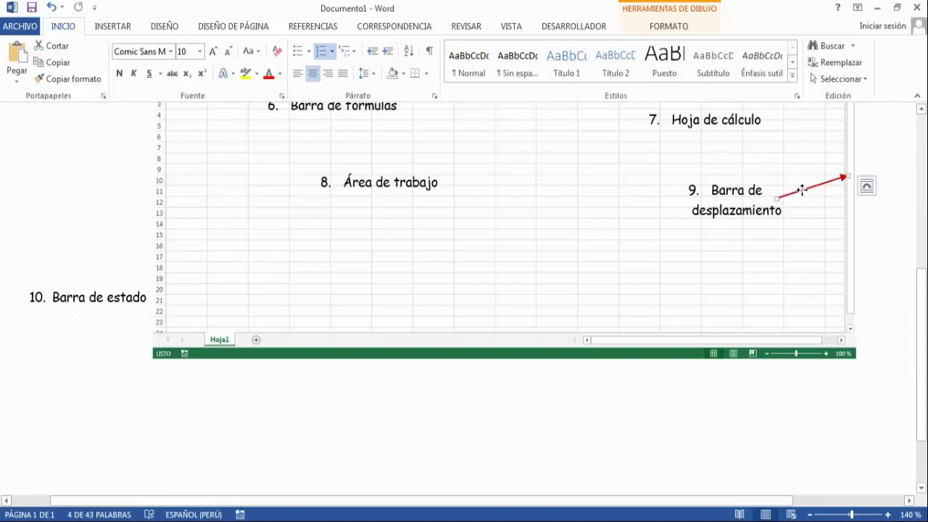
mouse_move(810, 201)
mouse_down()
mouse_move(120, 346)
mouse_move(114, 303)
mouse_move(124, 296)
mouse_move(157, 353)
mouse_up()
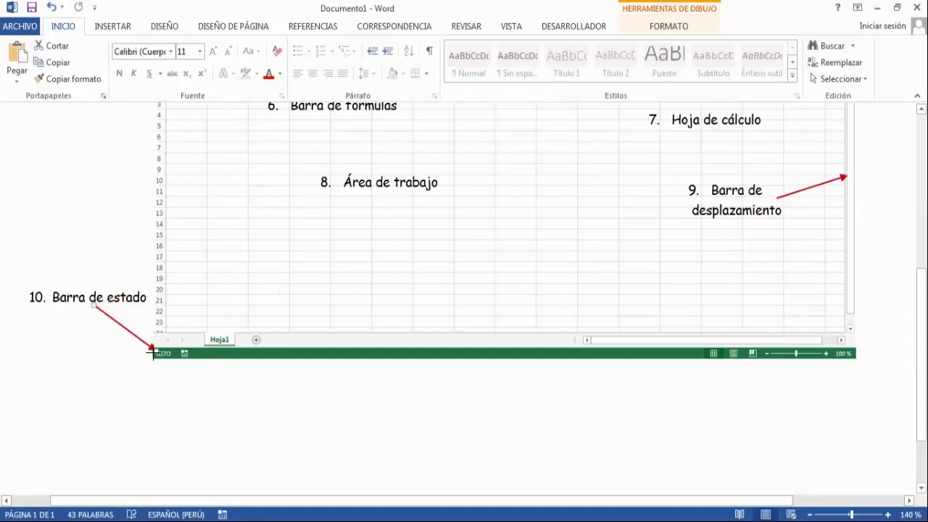
- Duplicate the Barra de estado label and position the copy below the status bar's right end
click(338, 433)
scroll(363, 428, up, 3)
scroll(728, 380, down, 3)
scroll(727, 380, down, 3)
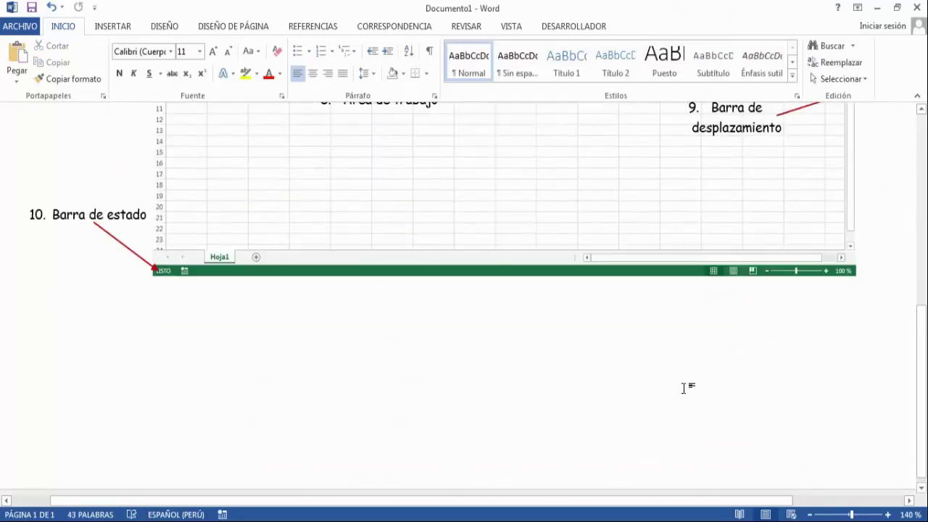
click(104, 233)
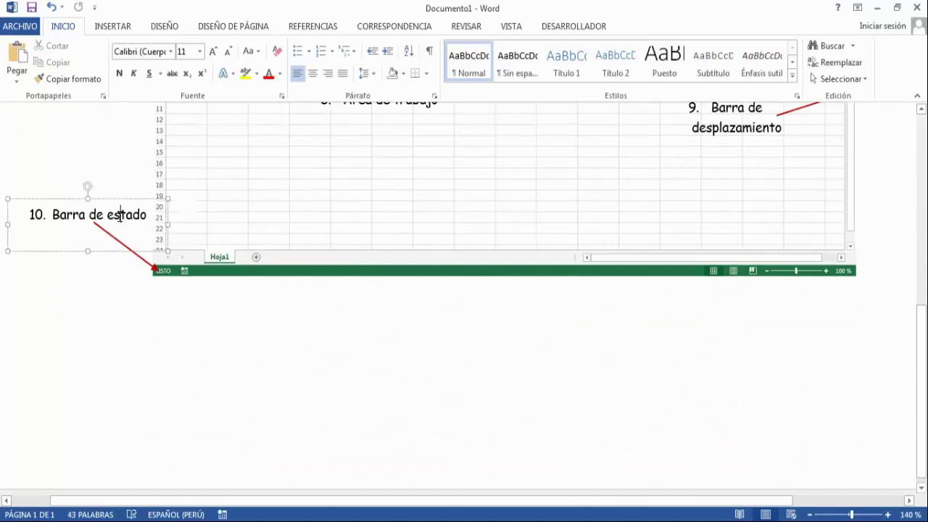
key(ctrl+c)
key(ctrl+v)
drag(121, 196, 791, 317)
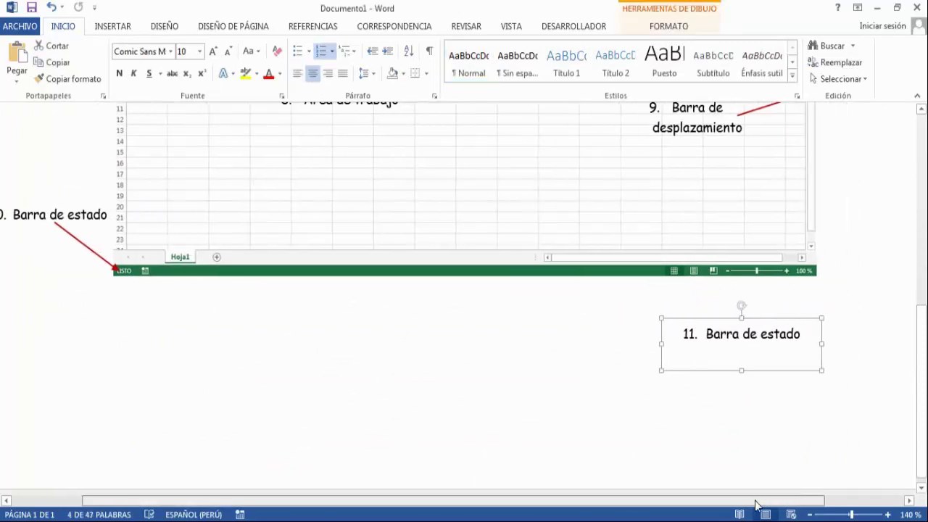
drag(714, 503, 826, 502)
drag(677, 320, 682, 308)
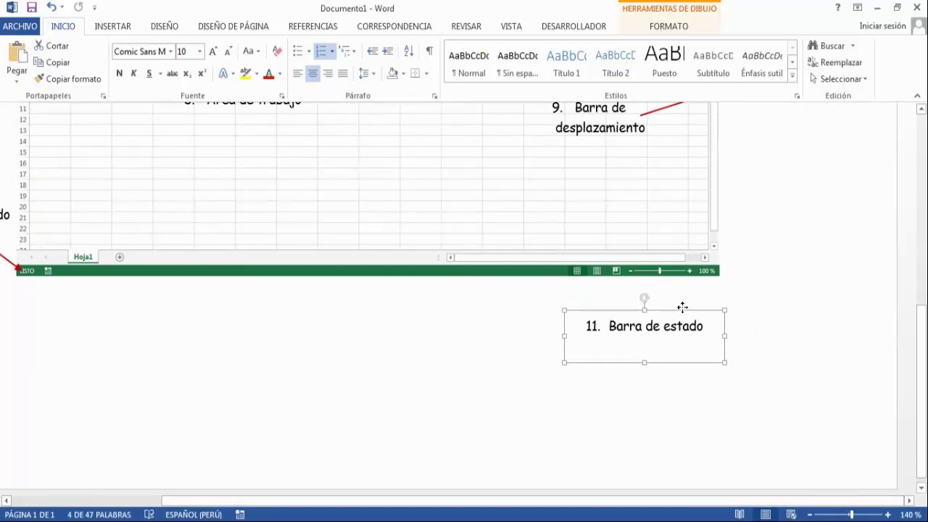
- Change the copied label's text to '11. Zoom'
click(716, 325)
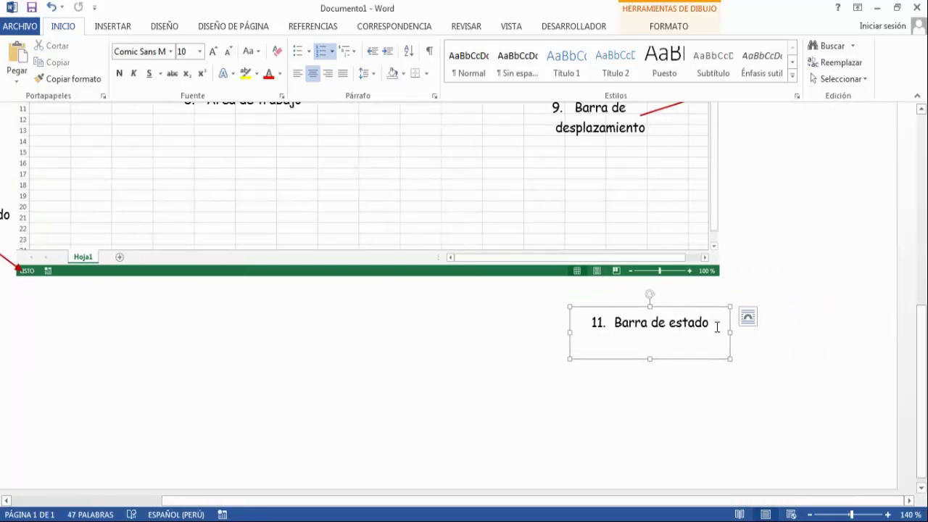
key(BackSpace)
key(BackSpace)
key(BackSpace)
key(BackSpace)
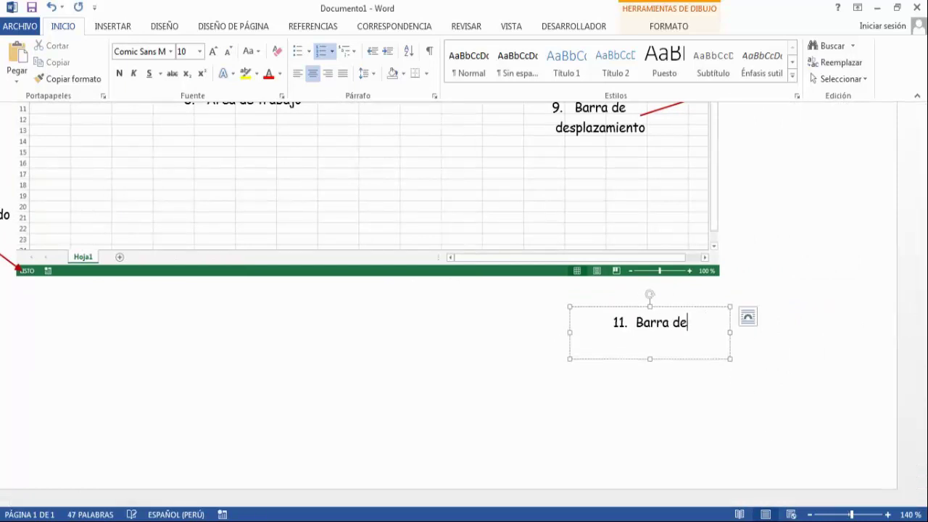
key(BackSpace)
key(BackSpace)
key(BackSpace)
key(BackSpace)
key(BackSpace)
key(BackSpace)
key(BackSpace)
key(BackSpace)
text(X)
key(BackSpace)
text(Zo)
text(om)
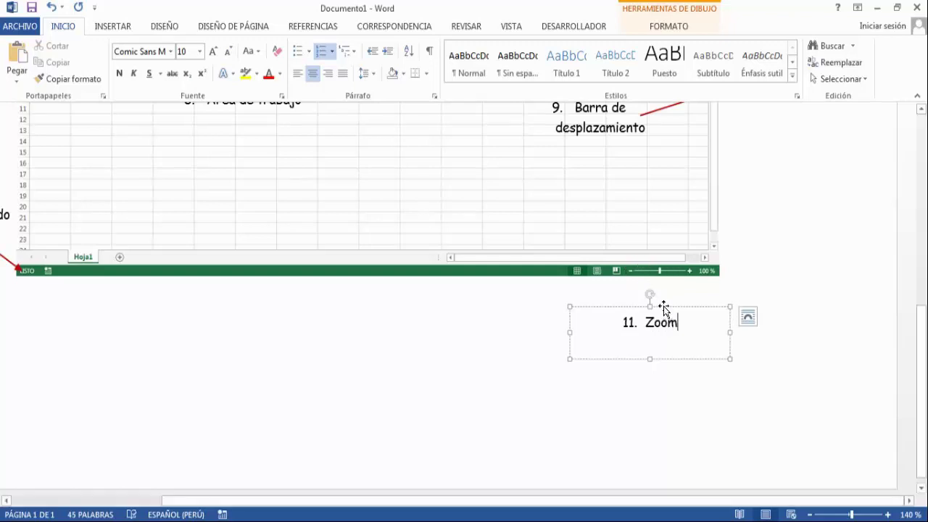
click(664, 307)
- Copy label 9's red arrow beside the Zoom label and aim its tip at the zoom slider
click(658, 110)
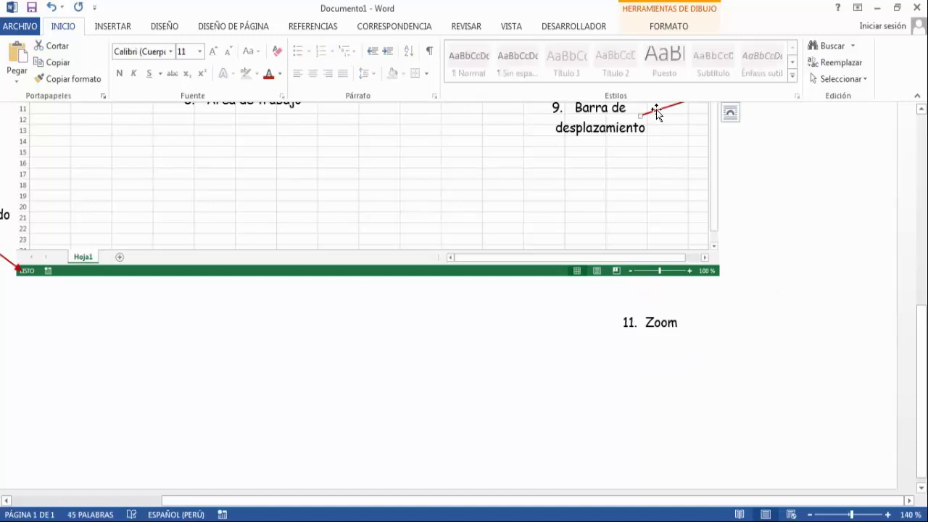
mouse_move(658, 110)
mouse_down()
mouse_move(656, 297)
mouse_move(665, 325)
mouse_up()
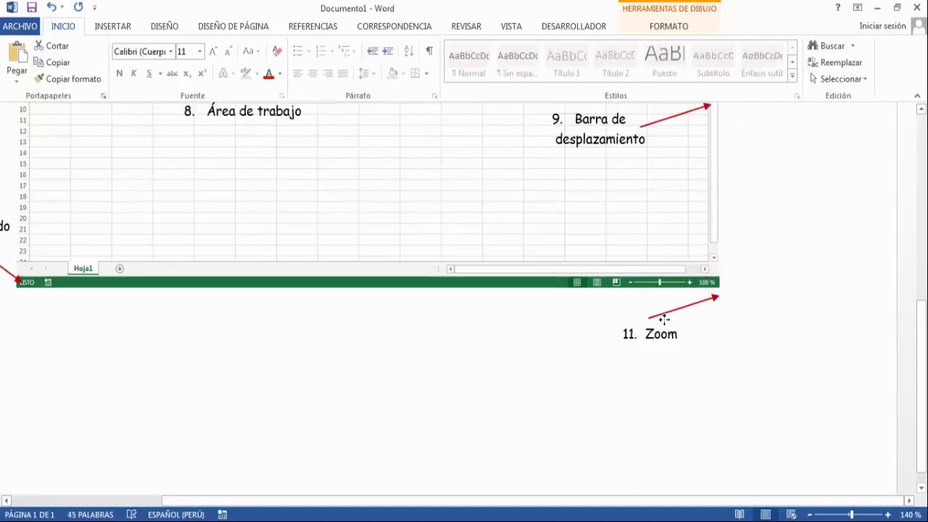
drag(715, 298, 652, 287)
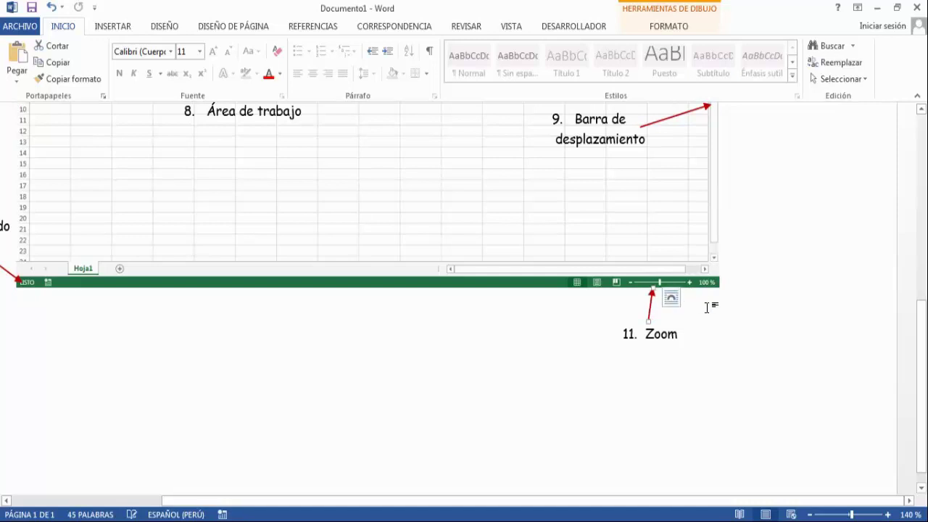
- Zoom the annotated Word page out to 50%, then back in to 200%
click(749, 332)
scroll(749, 331, up, 5)
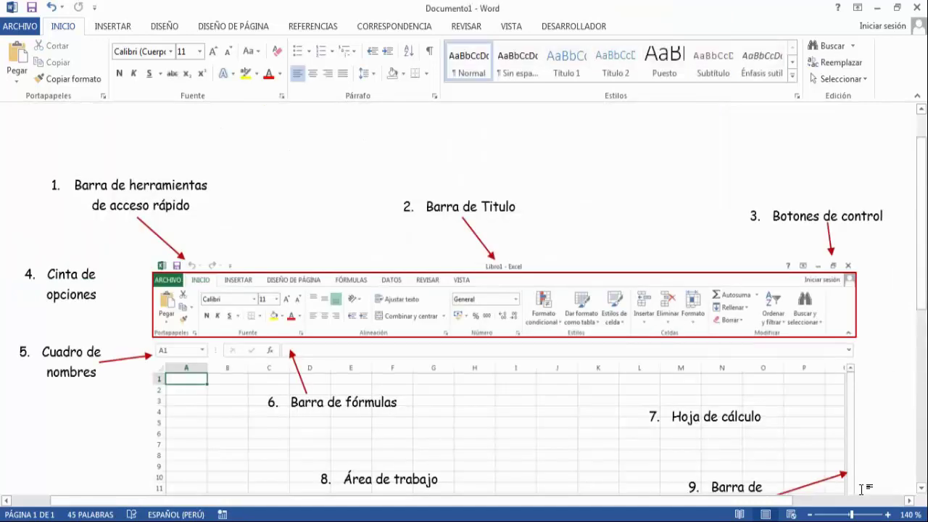
drag(924, 277, 924, 356)
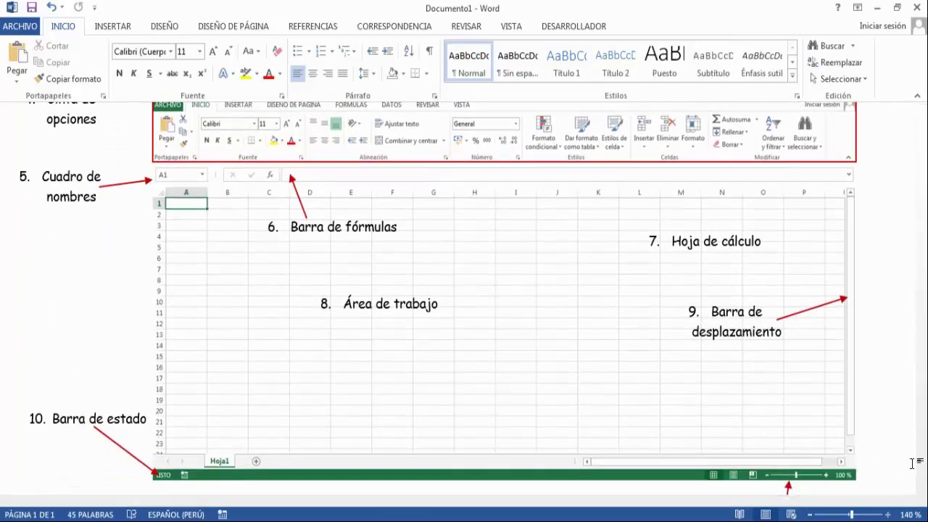
click(810, 515)
click(810, 514)
click(811, 515)
click(811, 515)
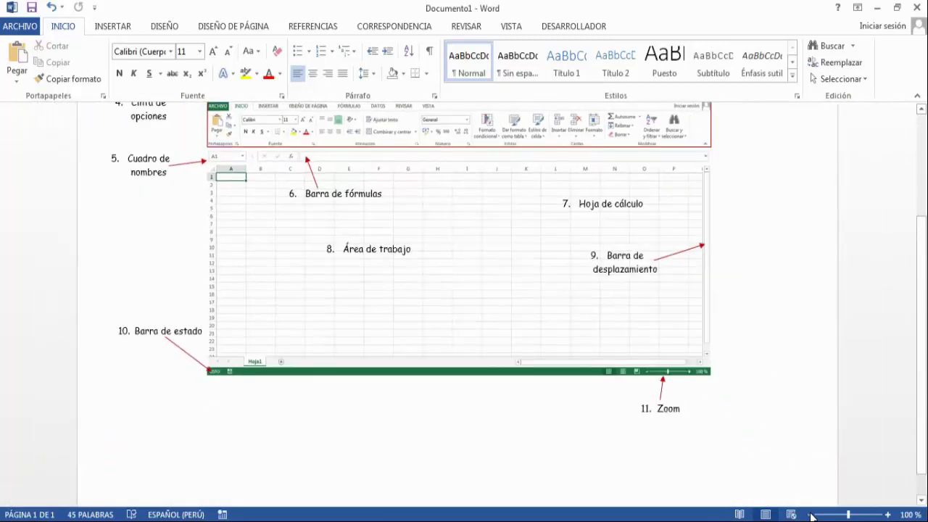
click(811, 515)
click(810, 515)
click(811, 514)
click(810, 515)
click(810, 514)
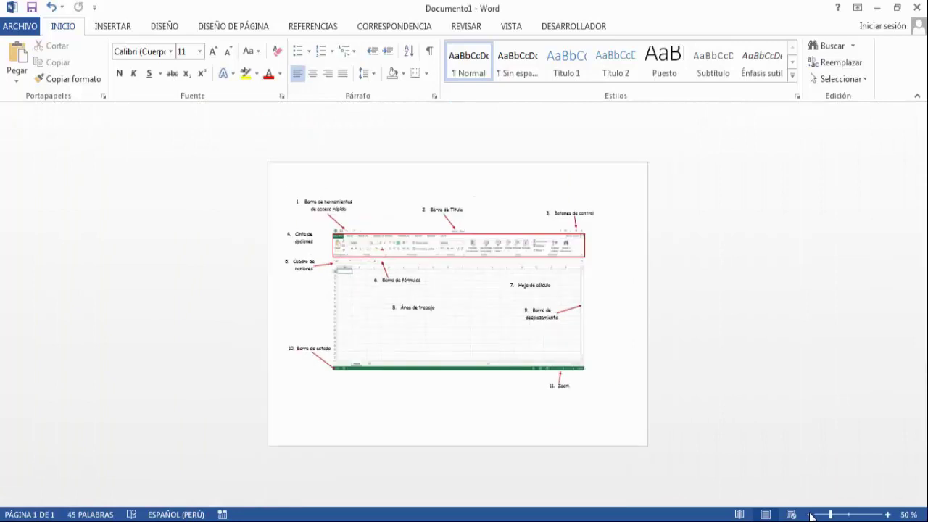
click(810, 515)
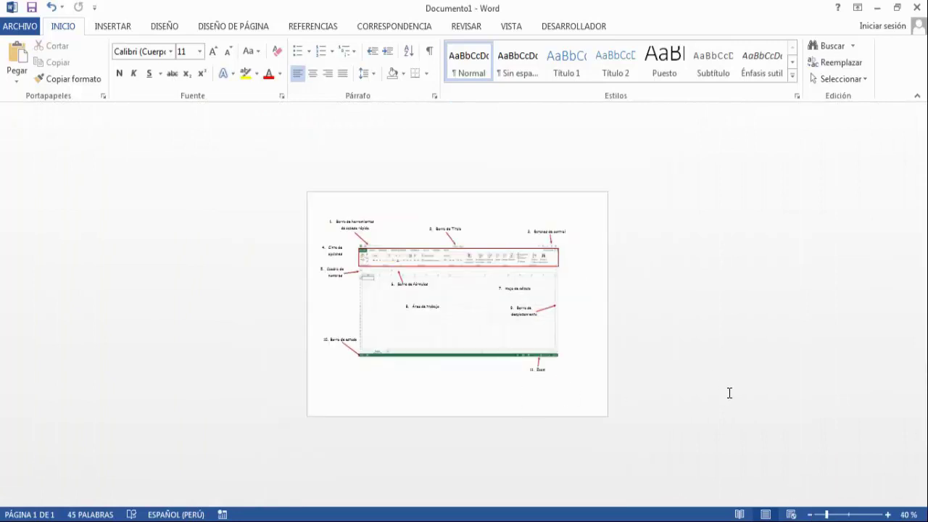
click(888, 515)
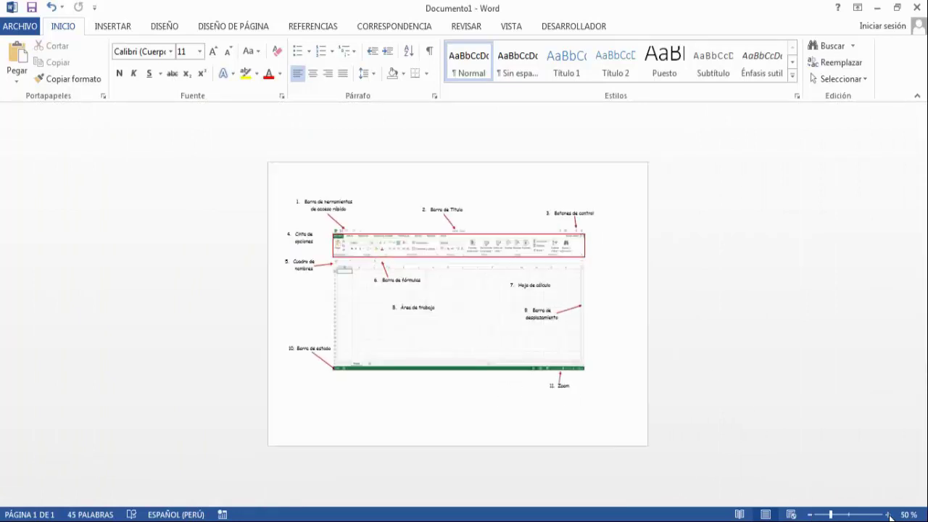
click(888, 515)
click(888, 514)
click(888, 515)
click(888, 515)
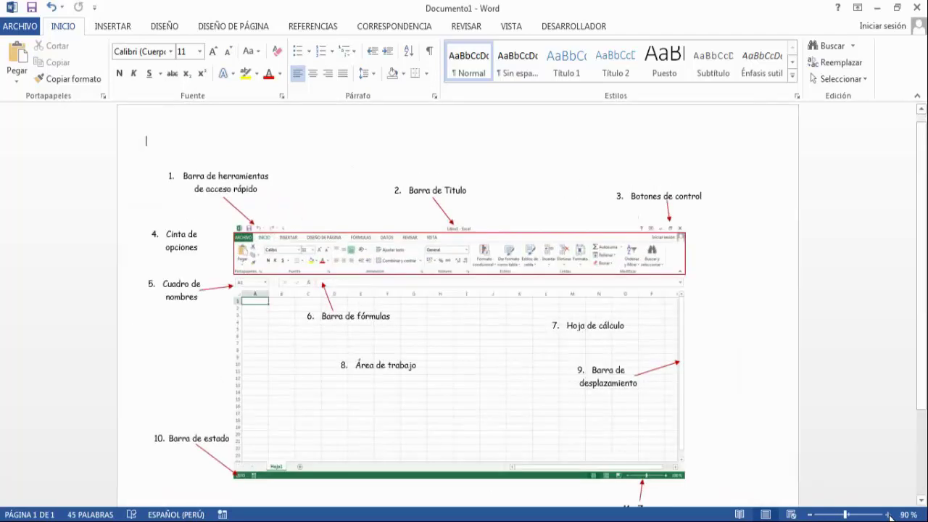
click(888, 515)
click(888, 514)
click(889, 515)
click(888, 515)
click(889, 515)
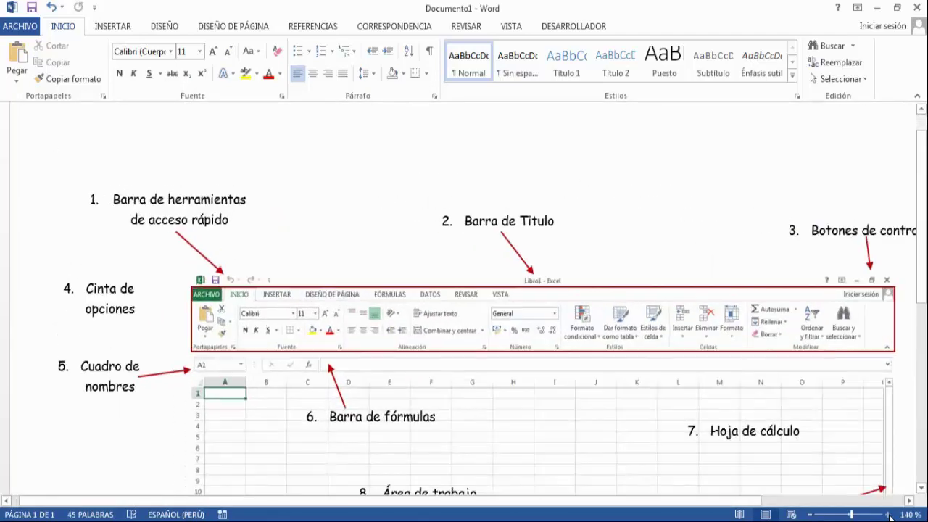
click(889, 514)
click(889, 515)
click(889, 514)
click(888, 515)
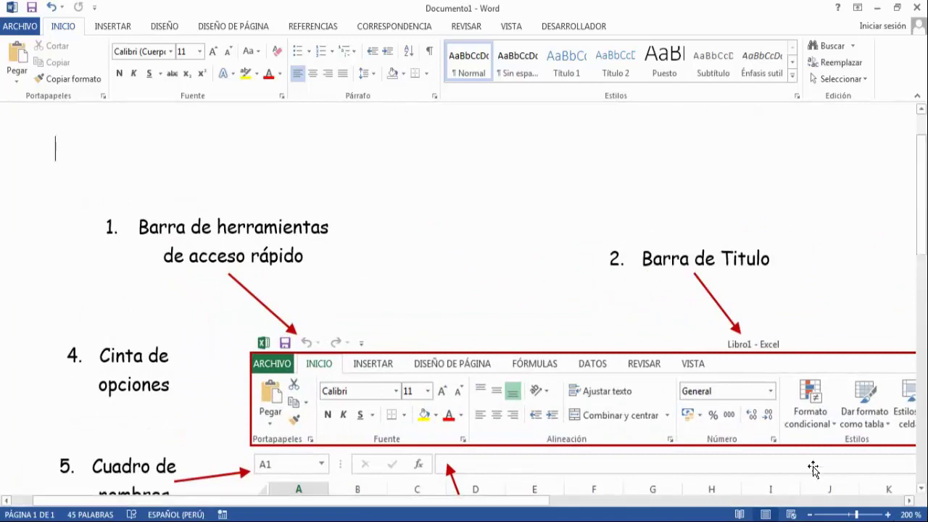
- Zoom the page out to 40%, then alternate between 40% and 110%, ending near 60%
click(810, 514)
click(811, 515)
click(810, 515)
click(810, 515)
click(811, 515)
click(811, 514)
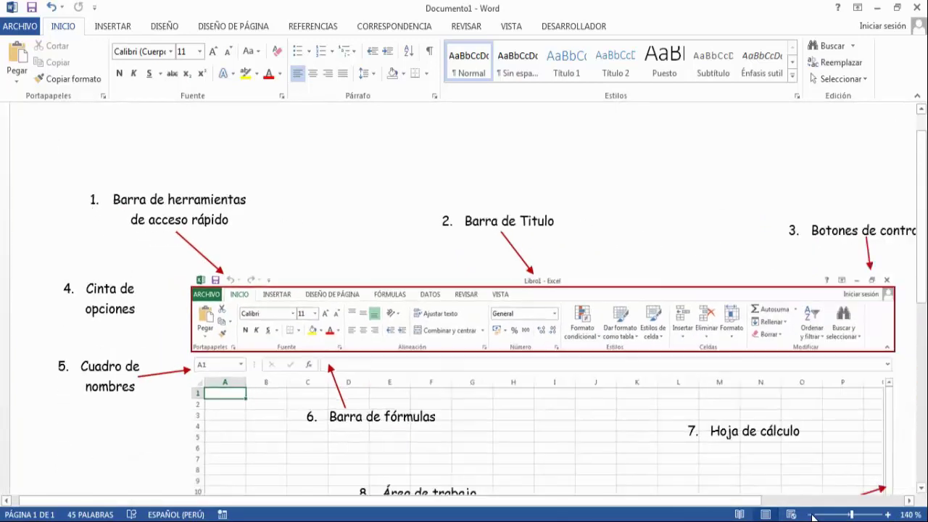
click(812, 515)
click(812, 514)
click(811, 515)
click(812, 515)
click(812, 515)
click(811, 514)
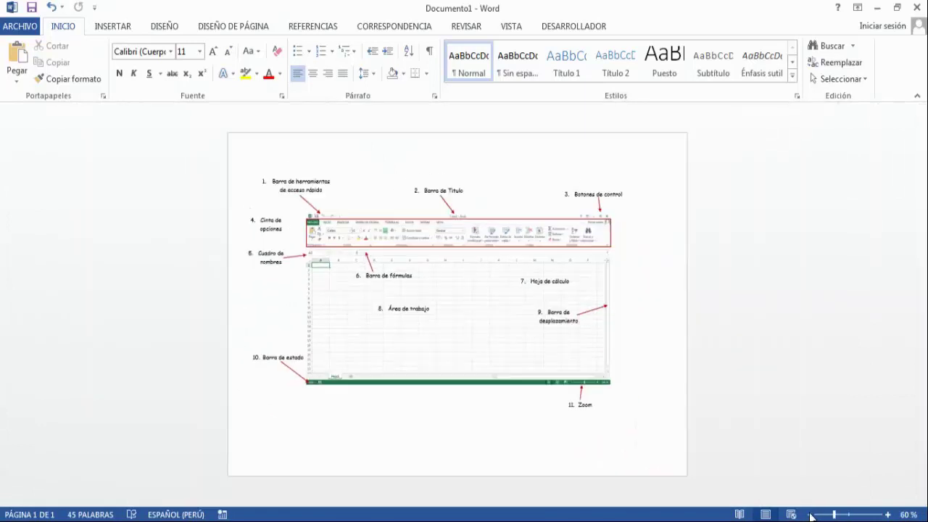
click(887, 515)
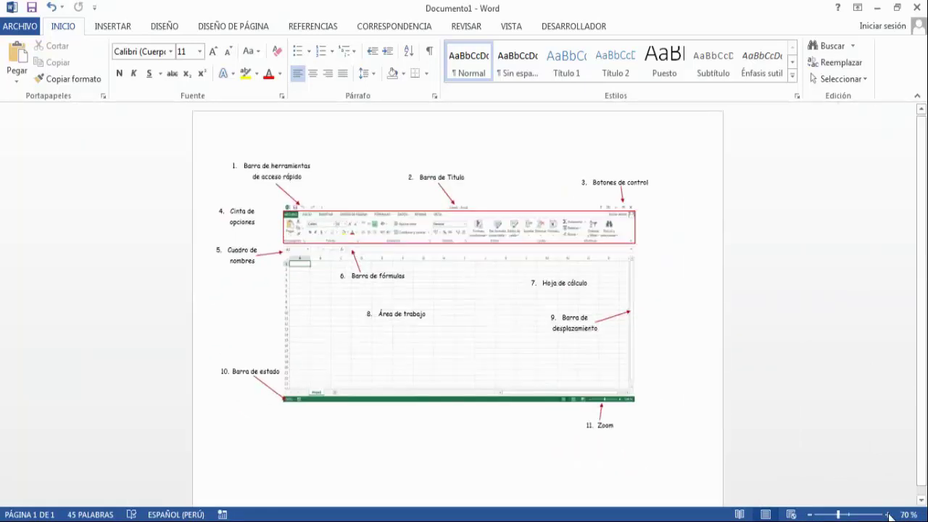
click(810, 515)
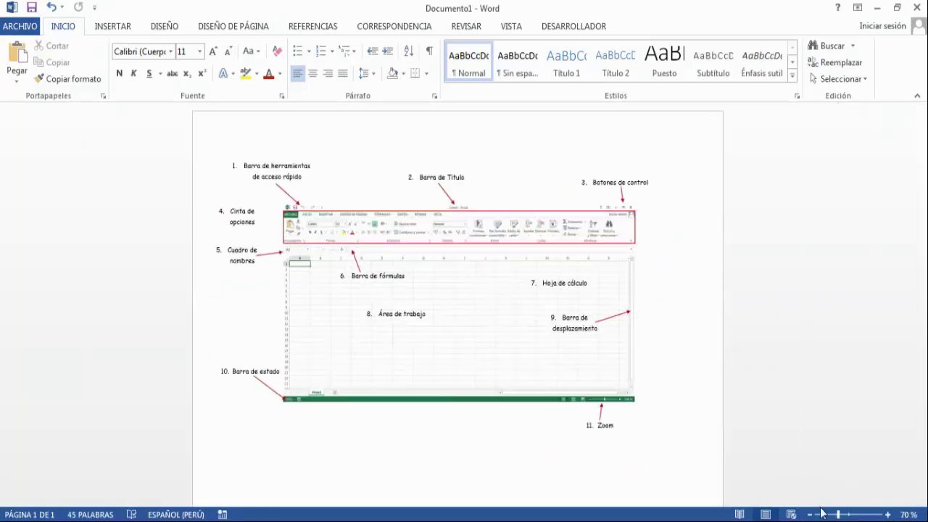
click(810, 515)
click(810, 515)
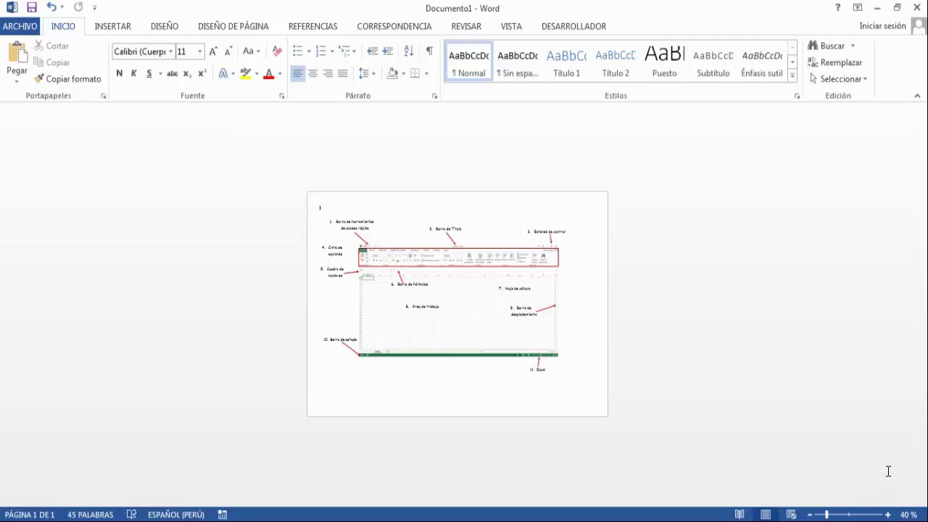
click(889, 515)
click(889, 514)
click(889, 515)
click(889, 515)
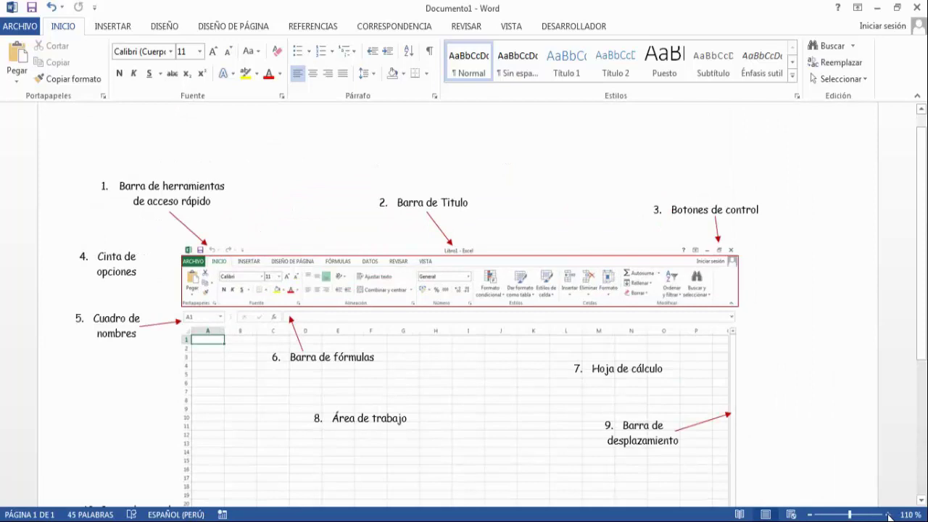
click(817, 515)
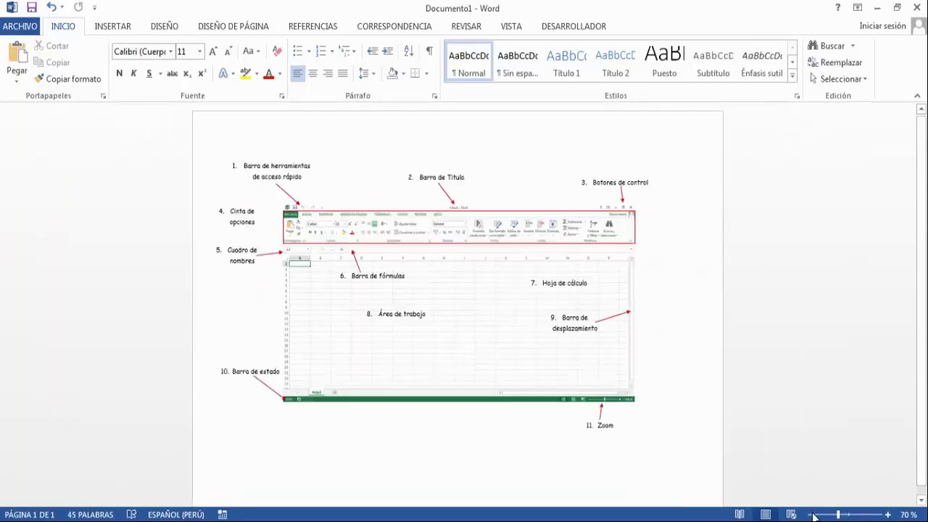
click(889, 515)
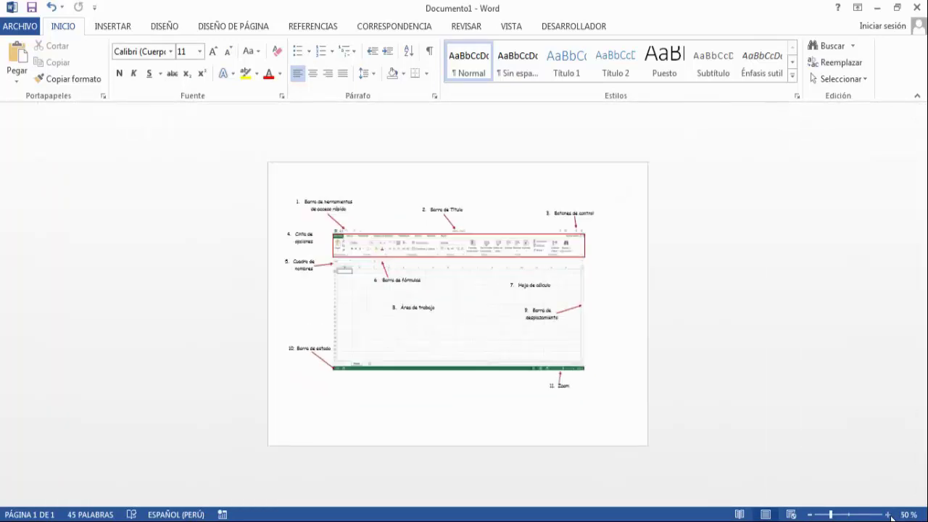
click(889, 515)
click(889, 515)
click(889, 515)
click(889, 515)
click(810, 515)
click(810, 514)
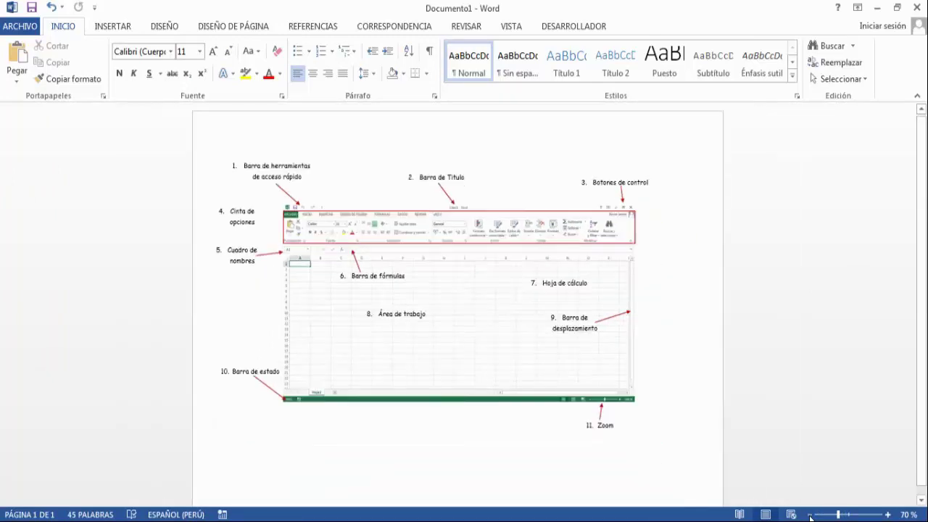
click(810, 515)
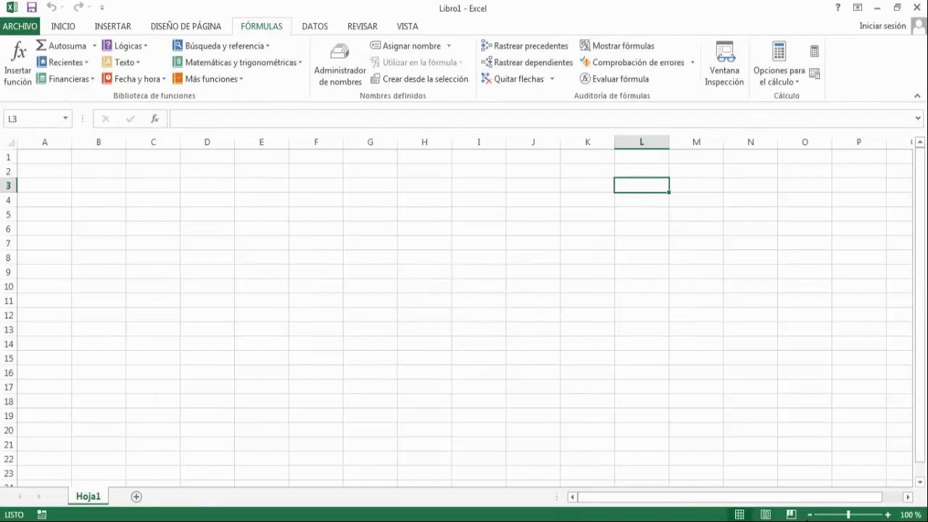
- Zoom the empty Excel sheet down to 20%, then back up to 130%
double_click(810, 515)
click(810, 514)
double_click(810, 515)
double_click(810, 515)
click(810, 515)
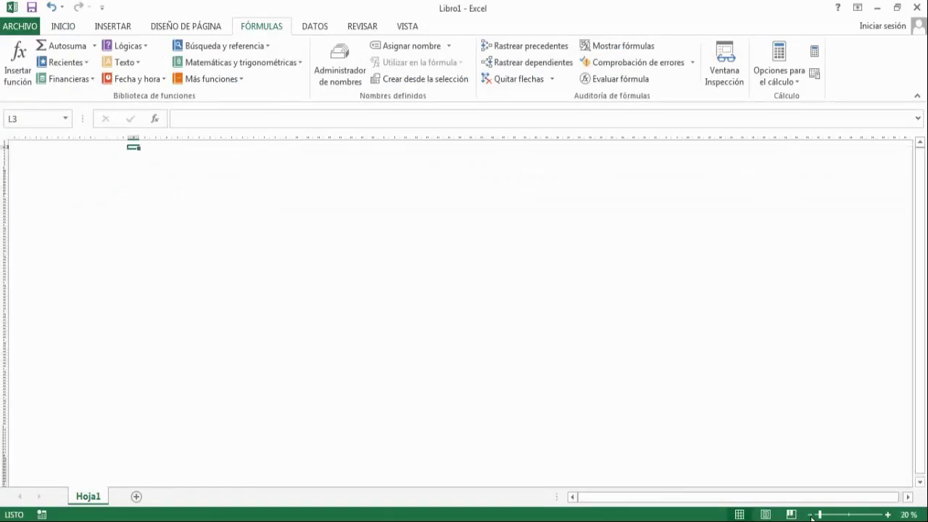
click(887, 514)
triple_click(888, 514)
double_click(887, 515)
double_click(888, 515)
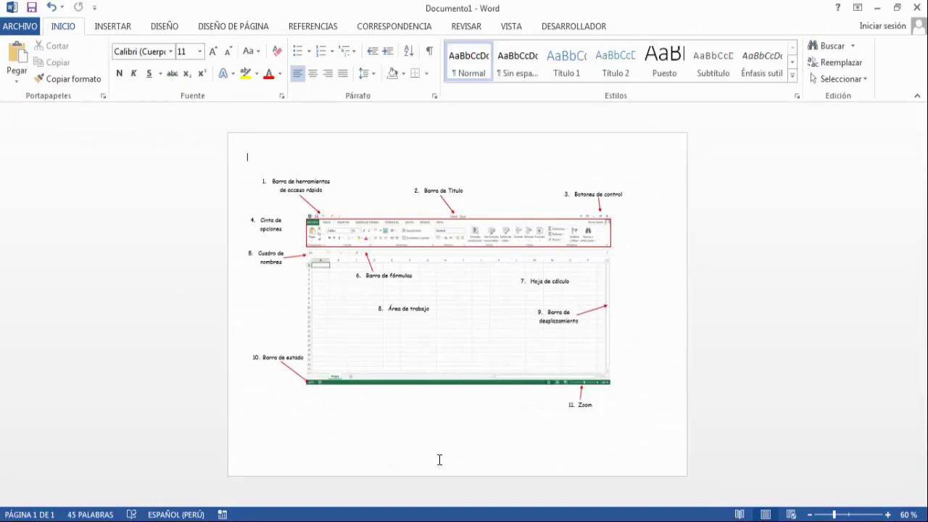
key(alt+Tab)
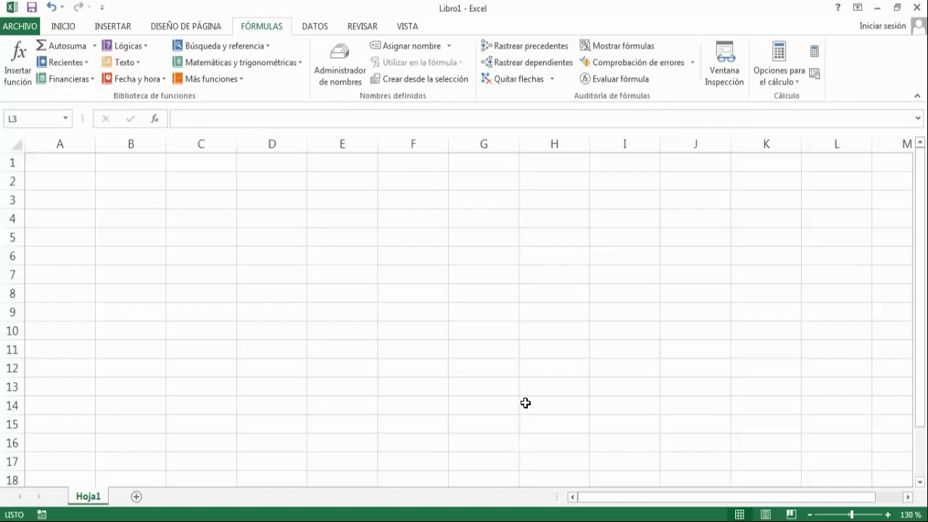
- Show the INICIO commands and zoom the sheet back to 100%
click(53, 26)
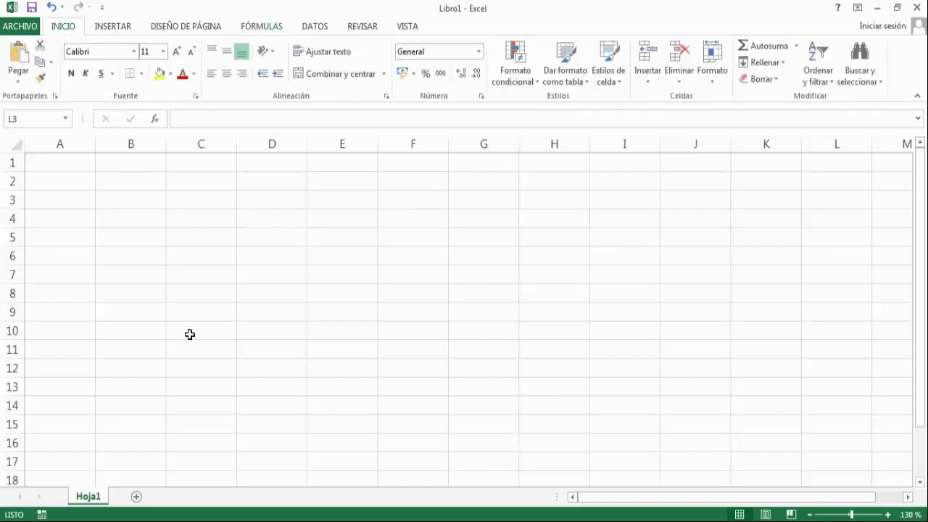
click(810, 515)
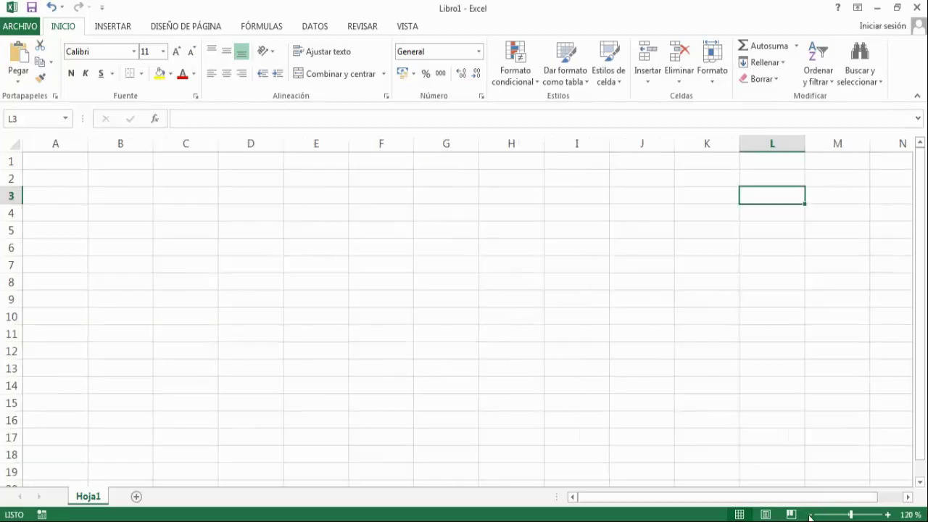
click(810, 515)
click(809, 515)
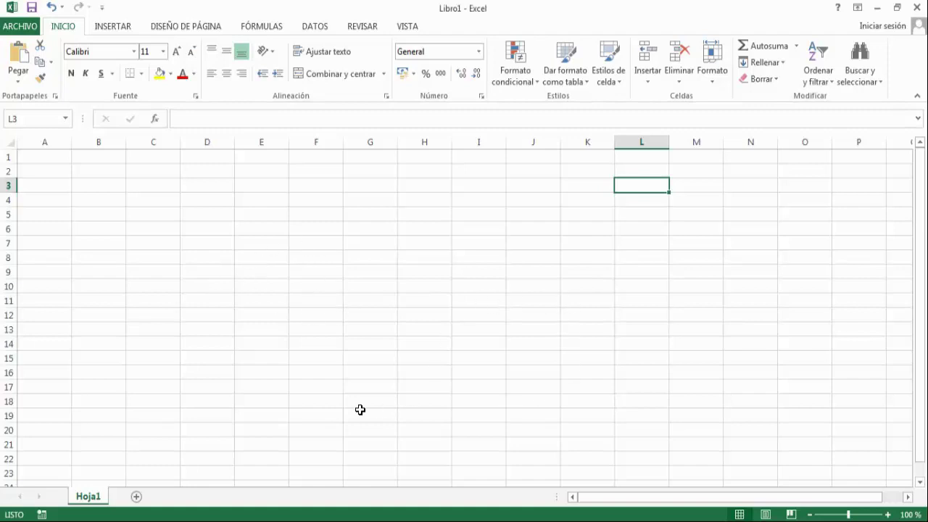
- Select cells G11, G10 and F8 on the blank sheet
click(359, 299)
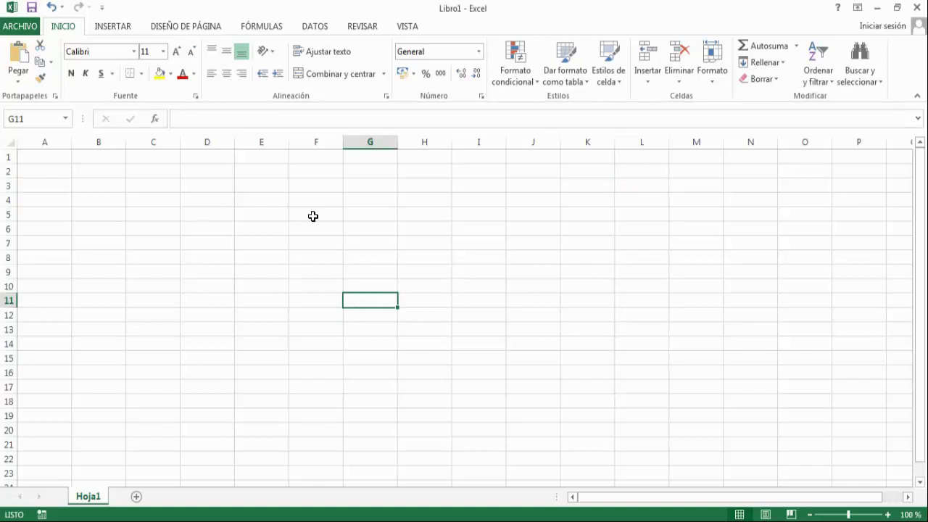
click(357, 282)
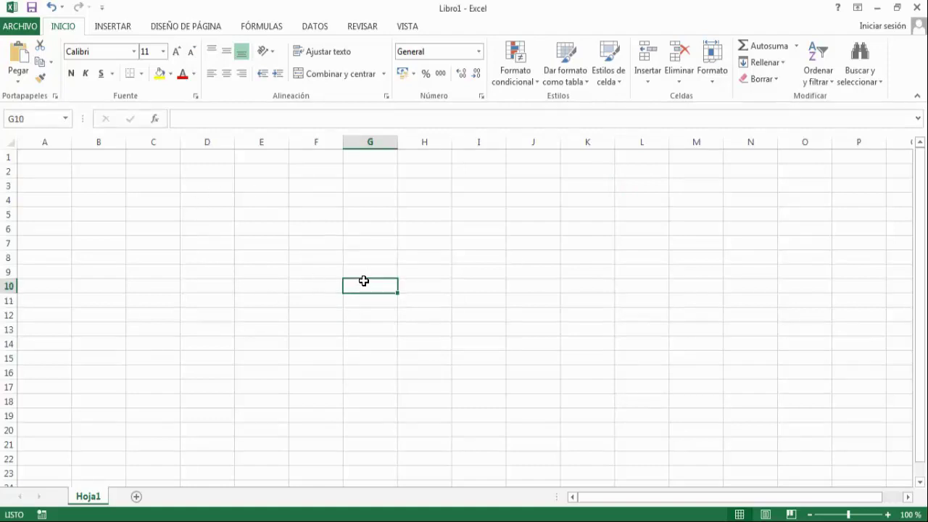
click(316, 258)
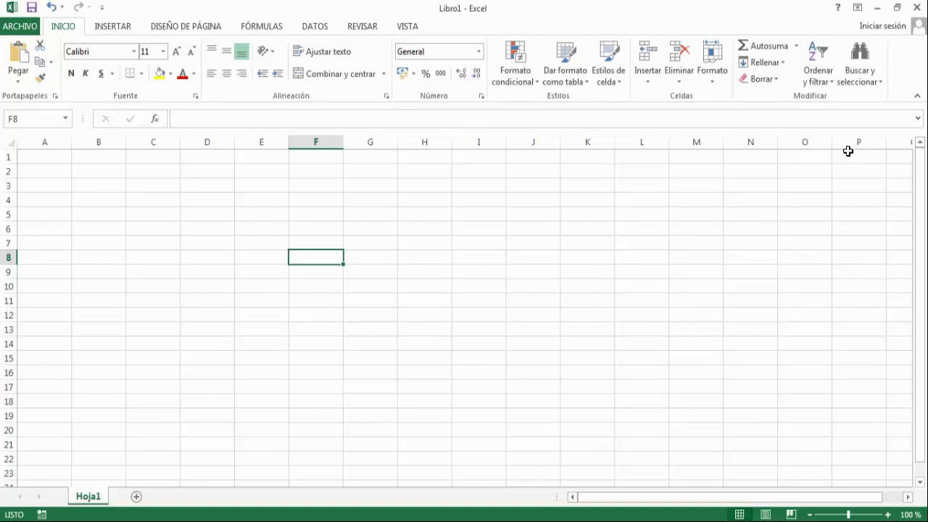
click(767, 157)
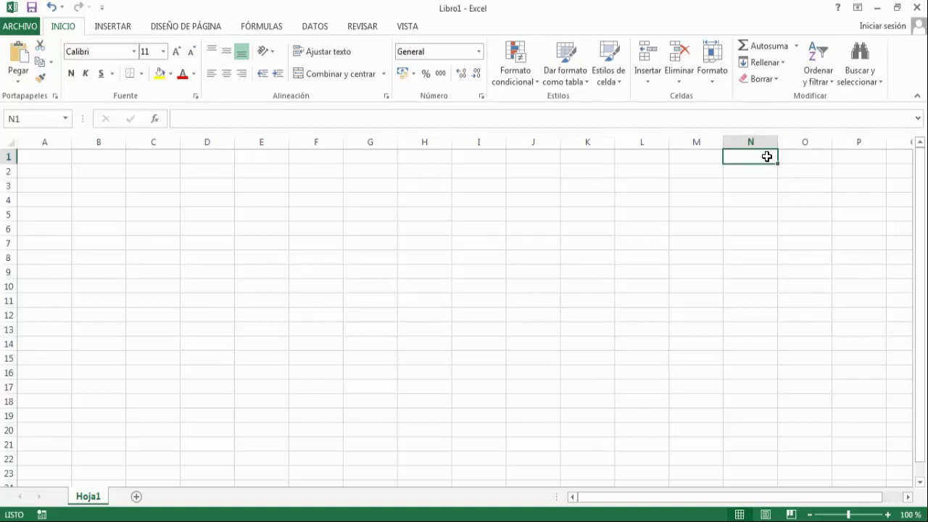
key(ctrl+Right)
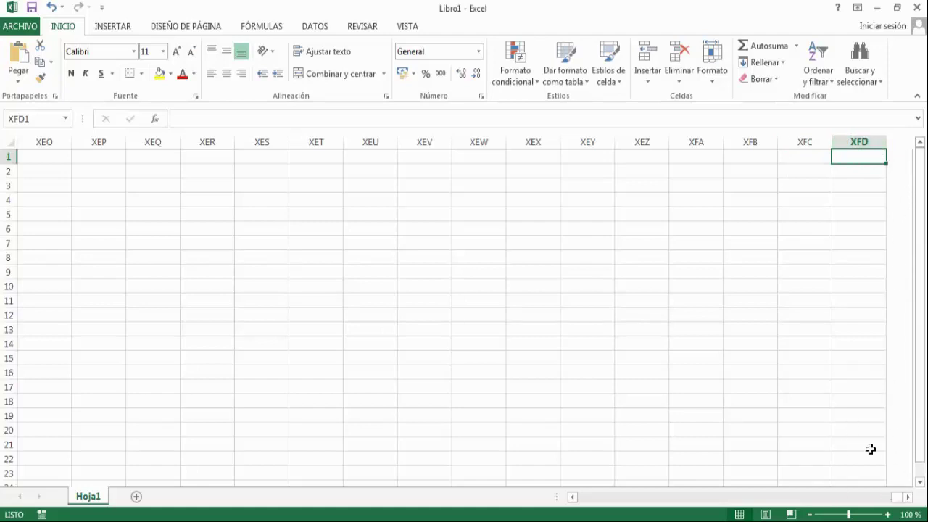
key(ctrl+Home)
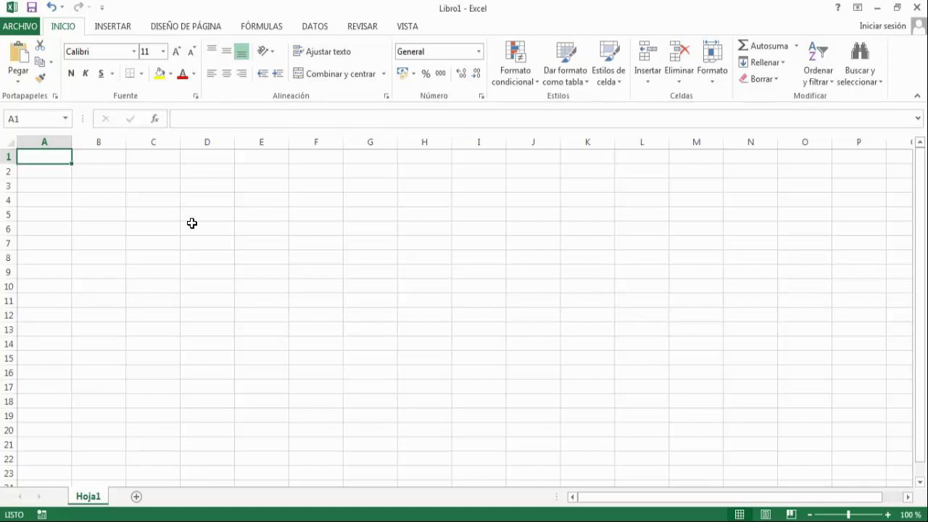
click(180, 269)
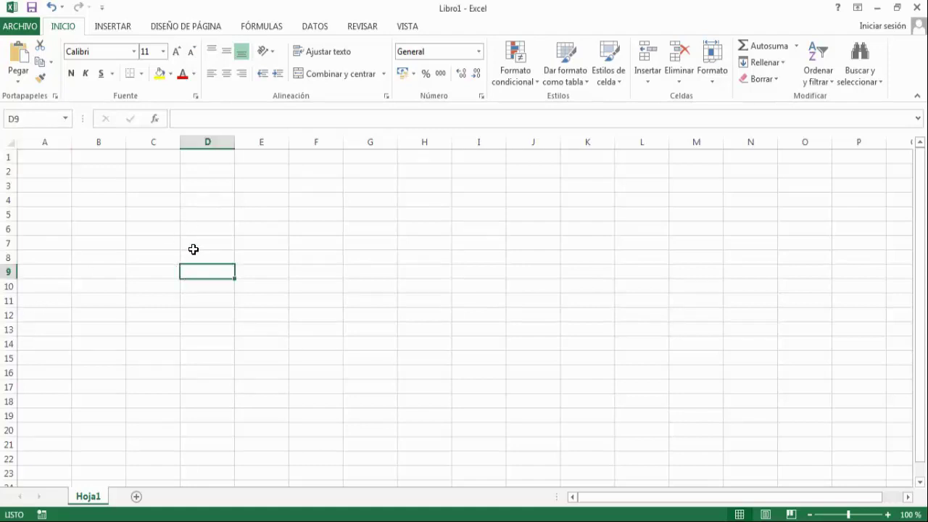
click(216, 253)
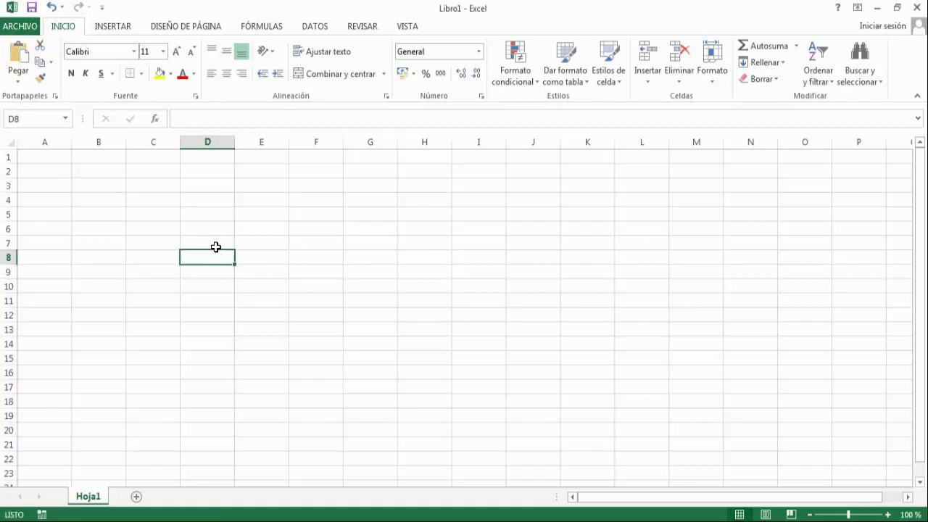
click(215, 246)
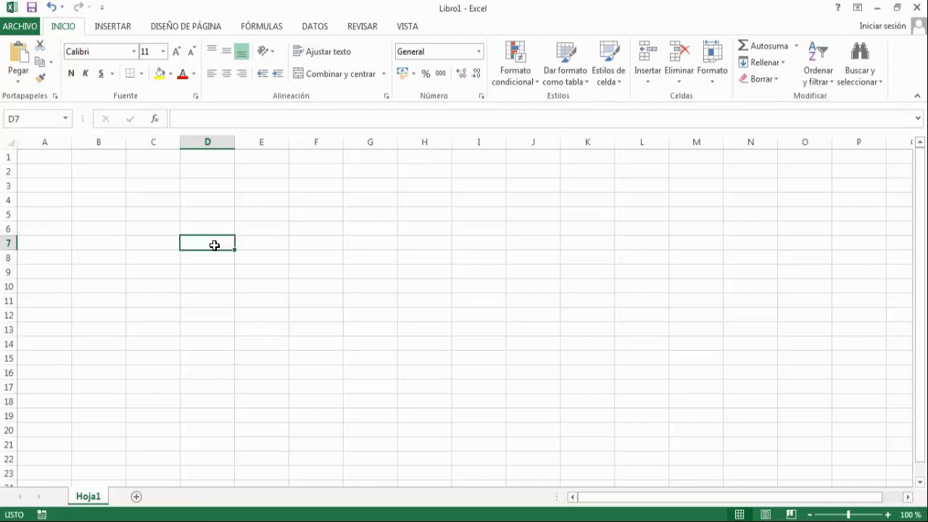
click(280, 247)
click(322, 247)
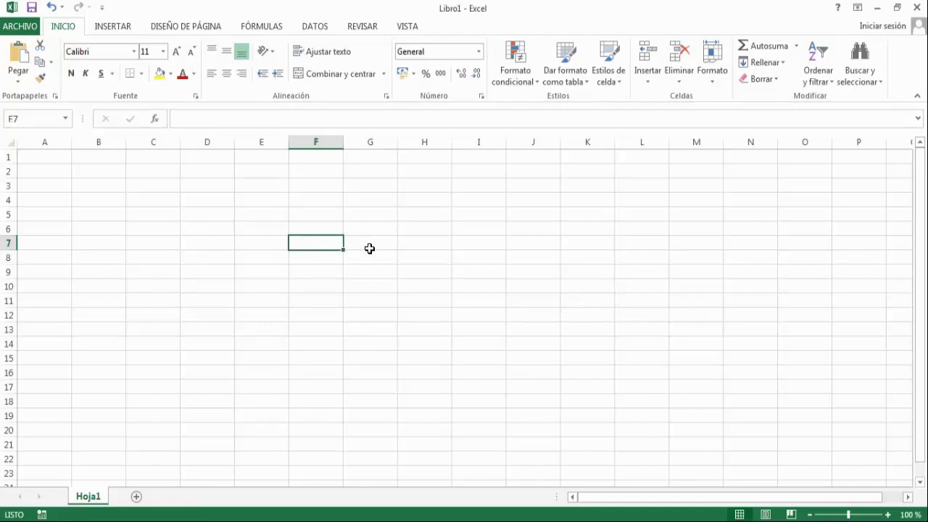
click(372, 248)
click(420, 246)
click(423, 228)
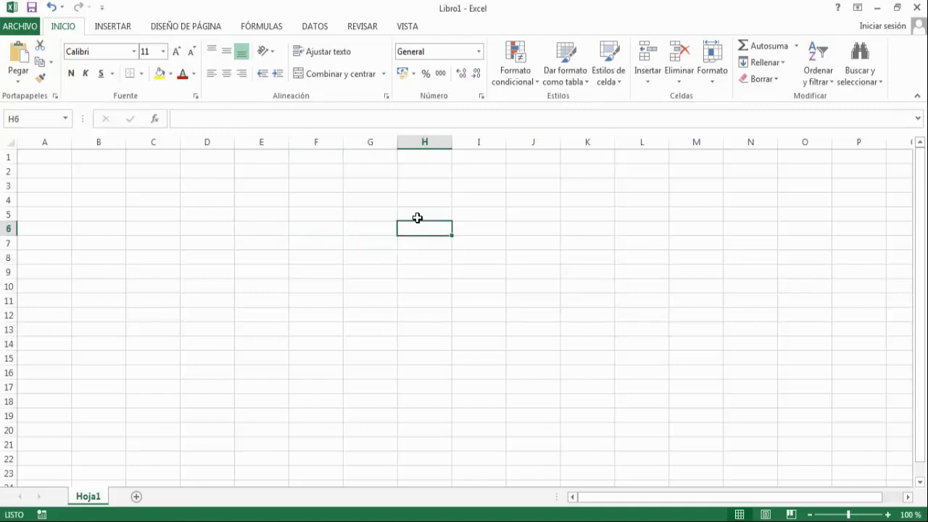
click(417, 216)
click(366, 214)
click(323, 210)
click(259, 208)
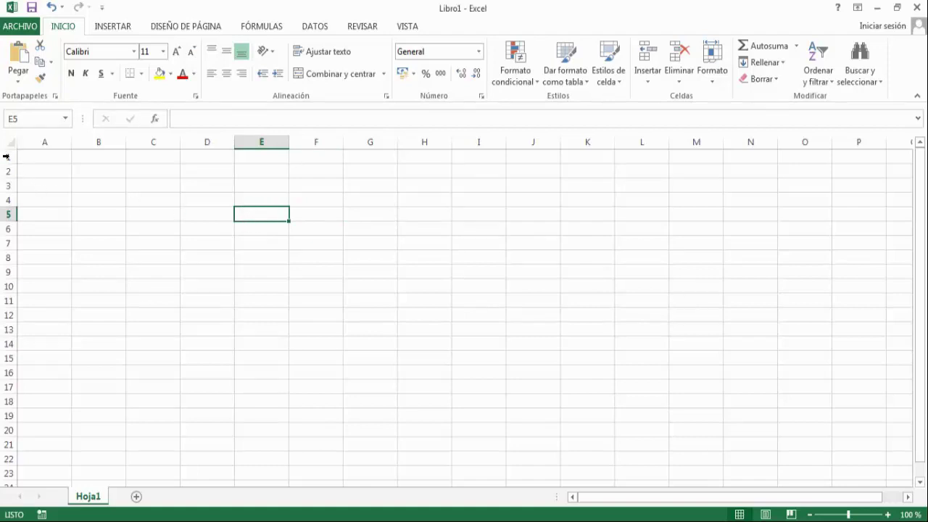
click(102, 218)
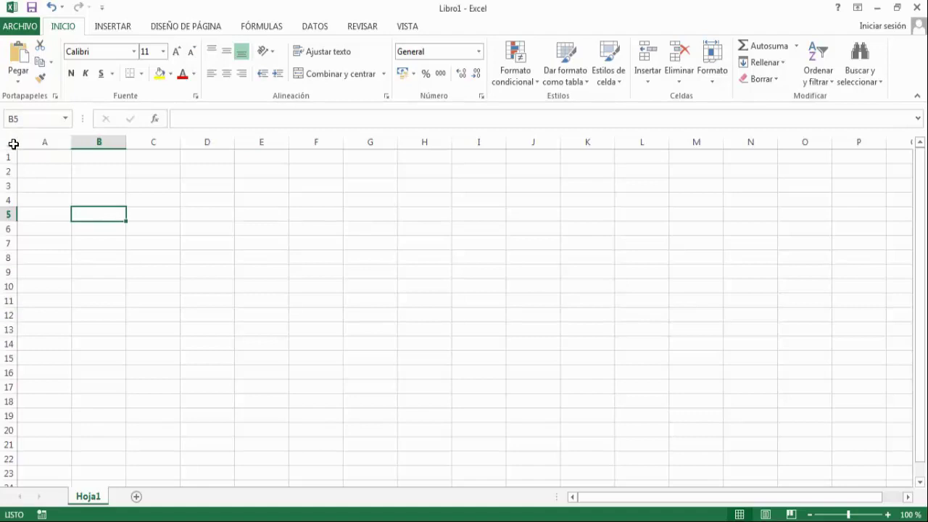